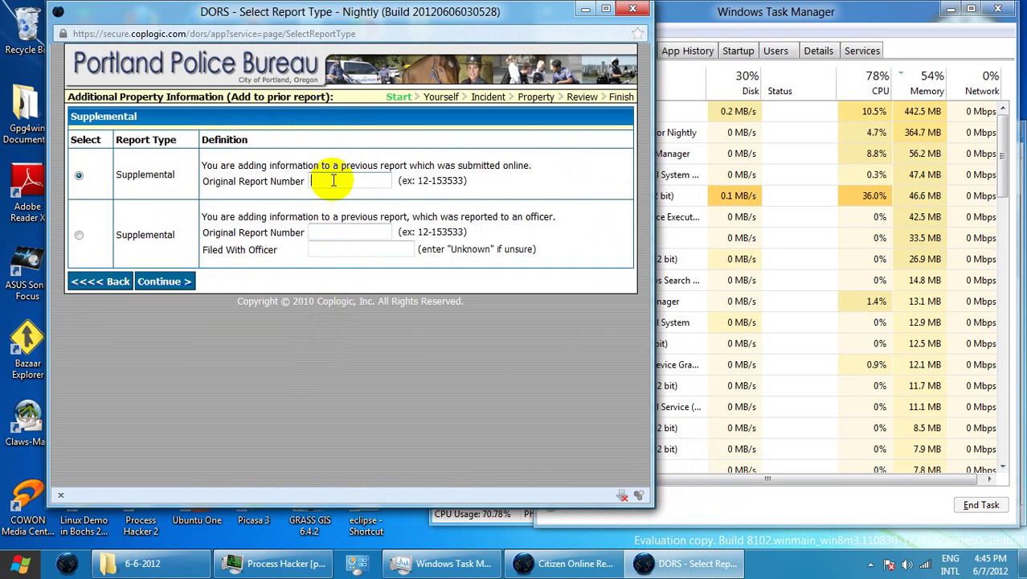
Paste the original online report number into the supplemental report form and continue
right_click(331, 182)
left_click(375, 245)
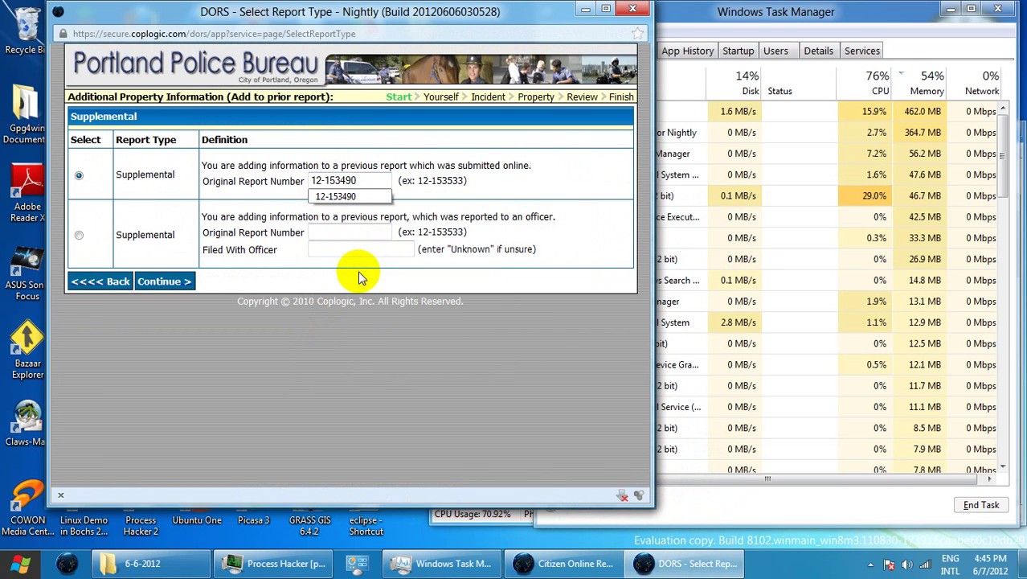
left_click(346, 196)
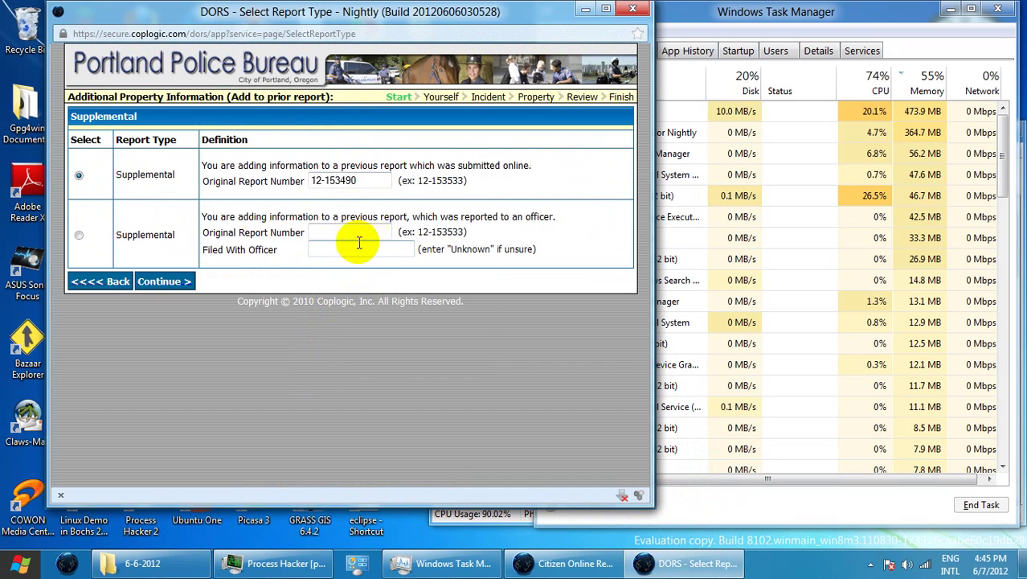
left_click(164, 283)
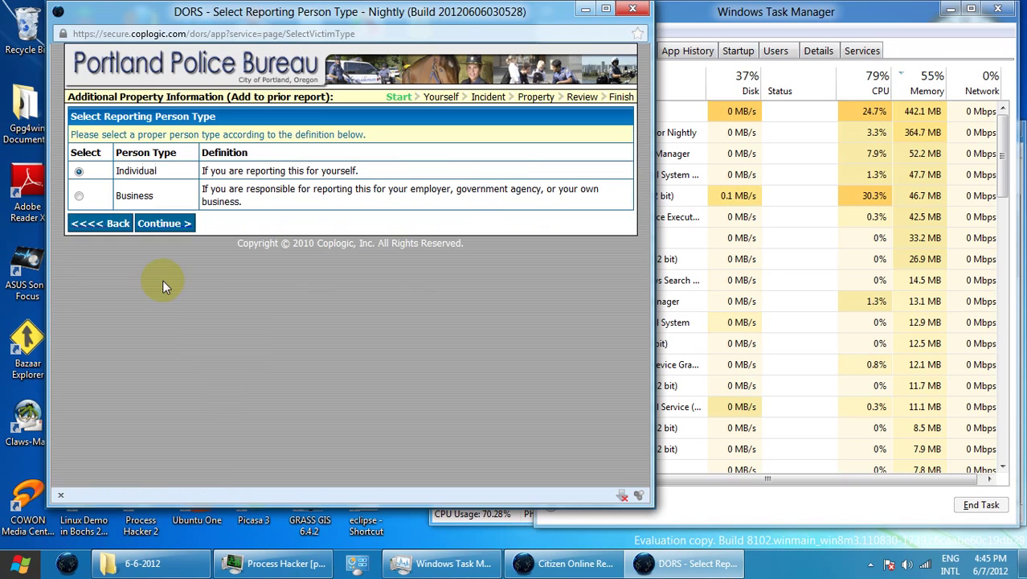
Continue as an Individual reporter and fill first, middle and last name from saved suggestions
left_click(161, 224)
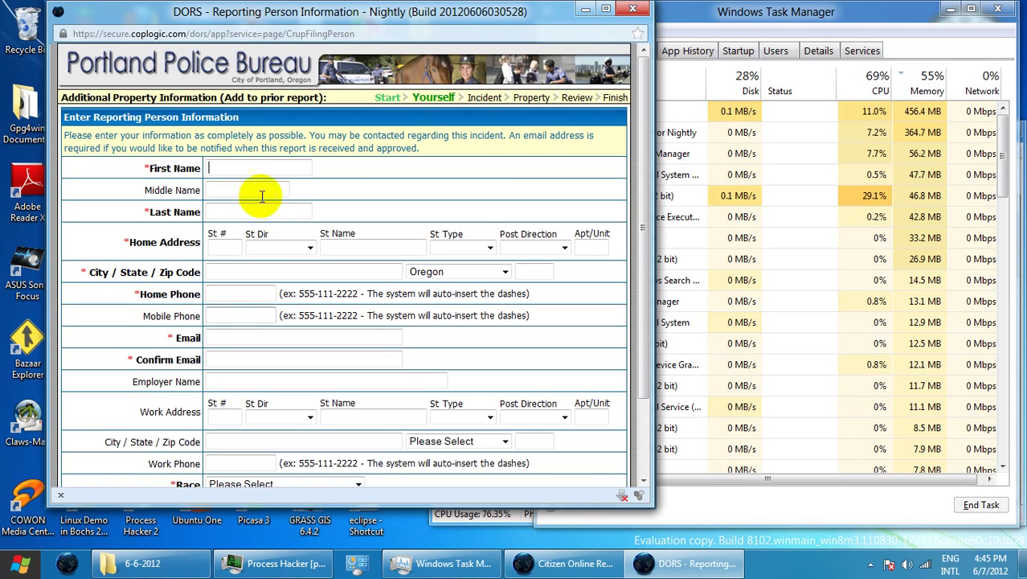
left_click(268, 167)
left_click(259, 183)
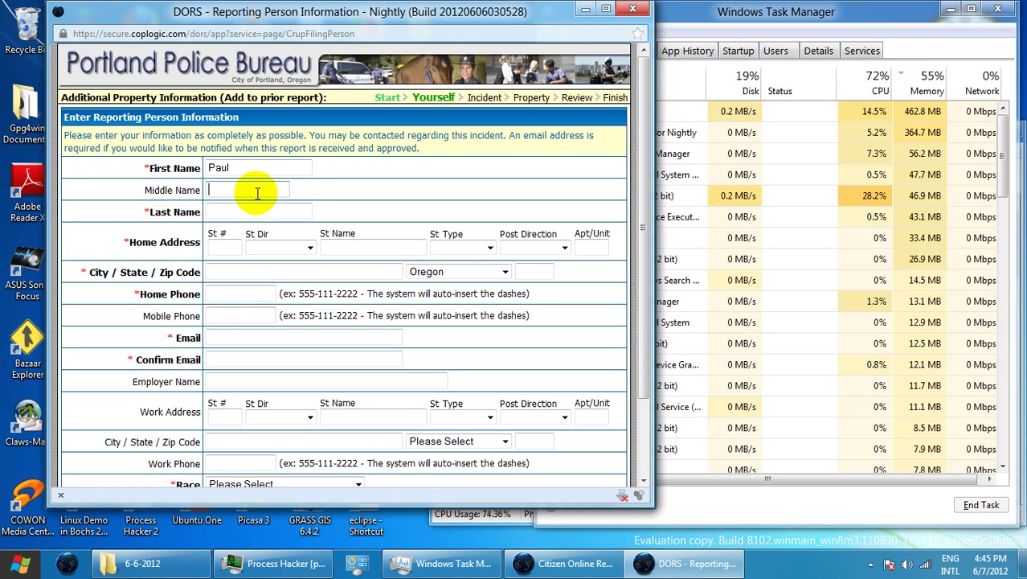
left_click(250, 190)
left_click(245, 203)
left_click(250, 209)
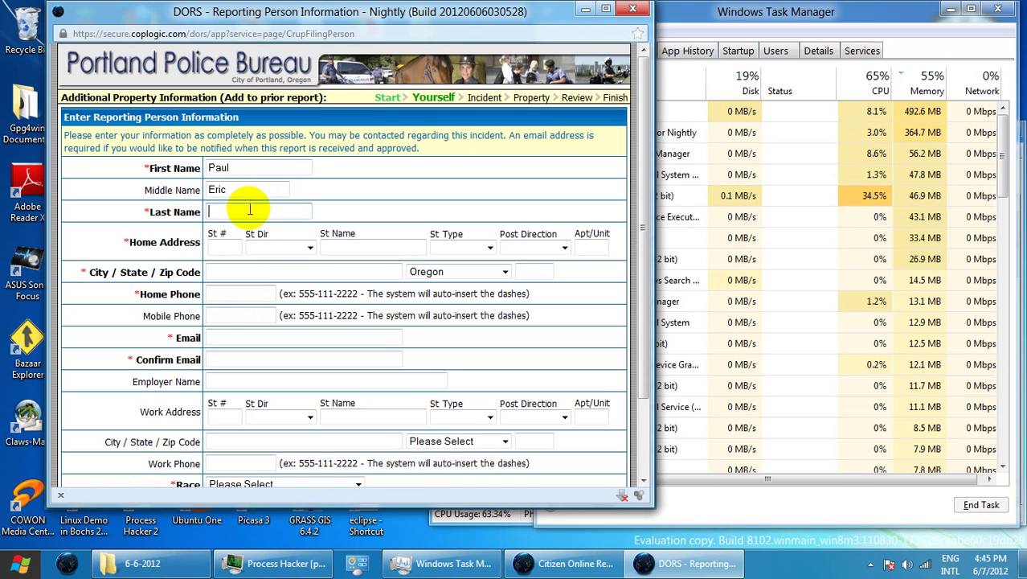
left_click(233, 227)
Enter the home street number and name with direction North West and street type Street
left_click(224, 248)
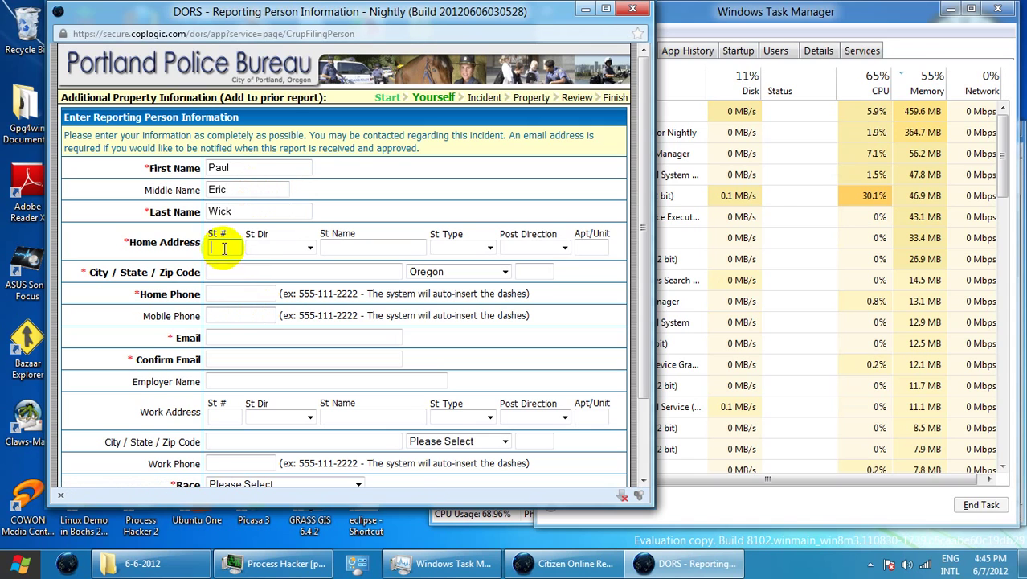
left_click(226, 262)
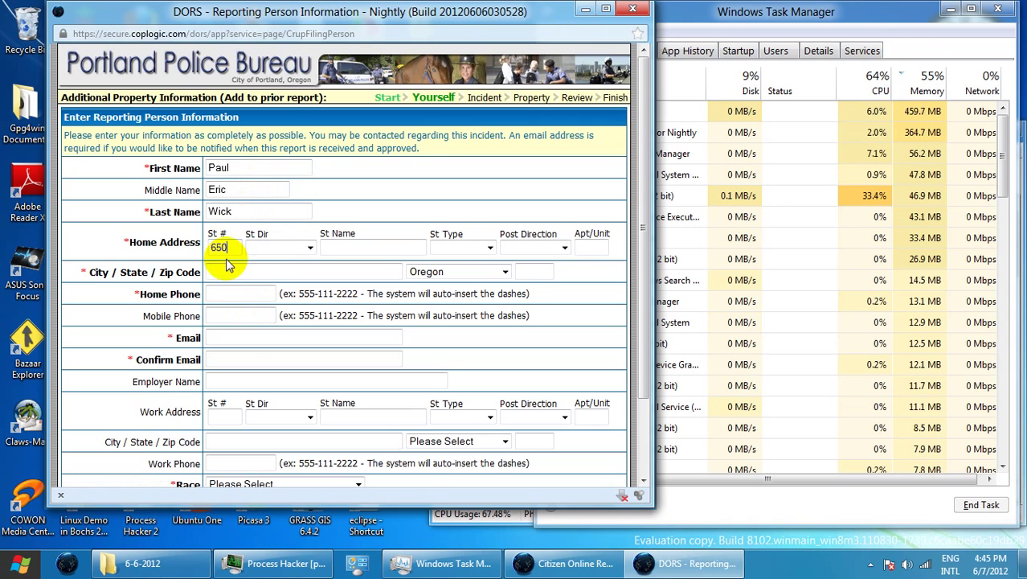
left_click(297, 247)
left_click(295, 308)
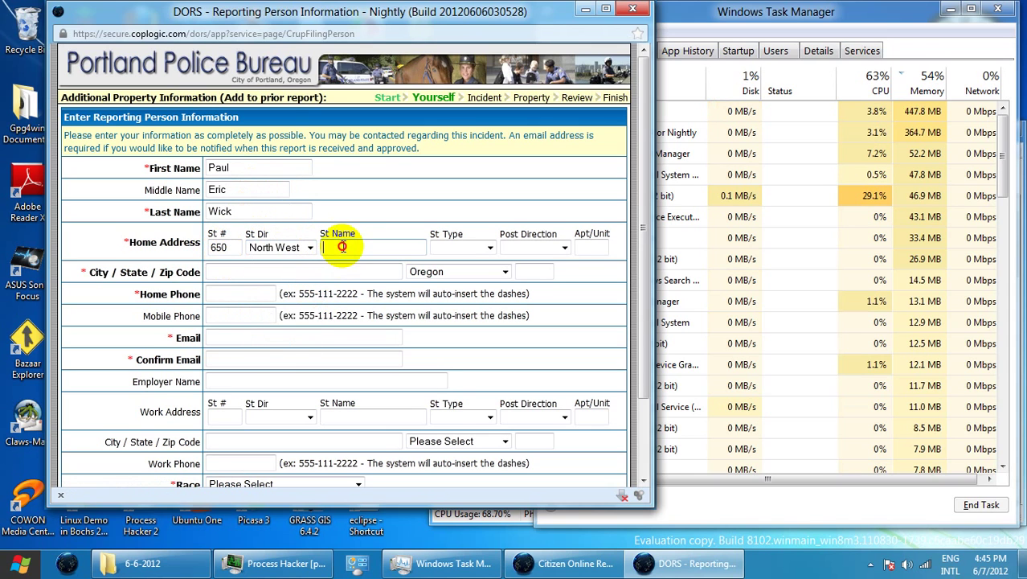
left_click(340, 247)
left_click(347, 265)
left_click(455, 249)
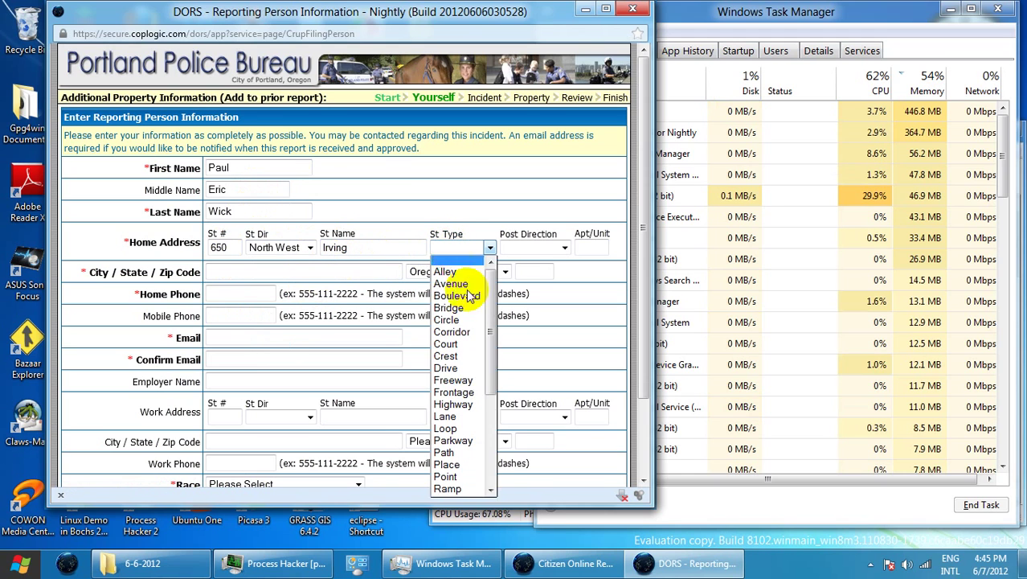
scroll(471, 482, "down", 4)
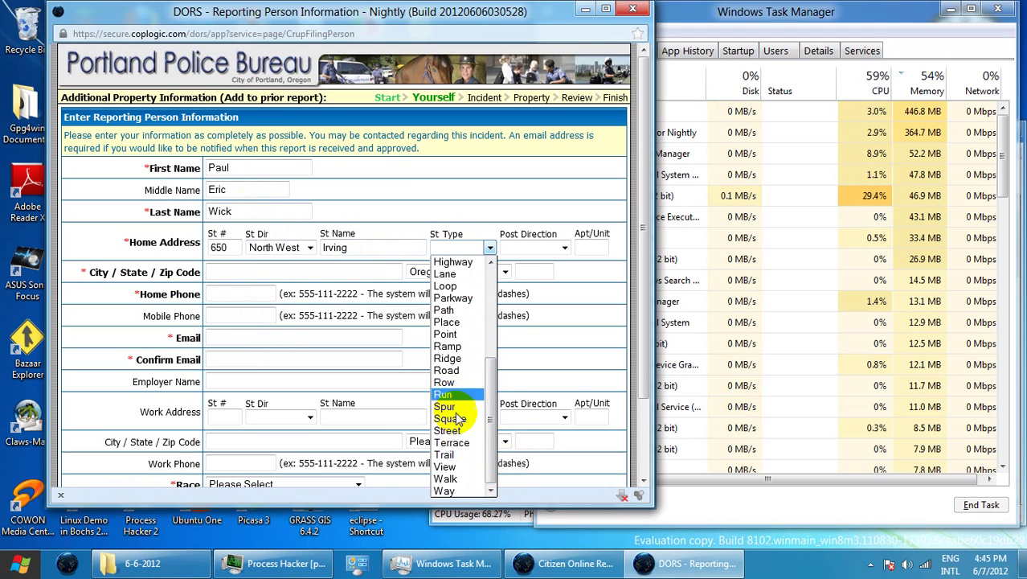
left_click(455, 431)
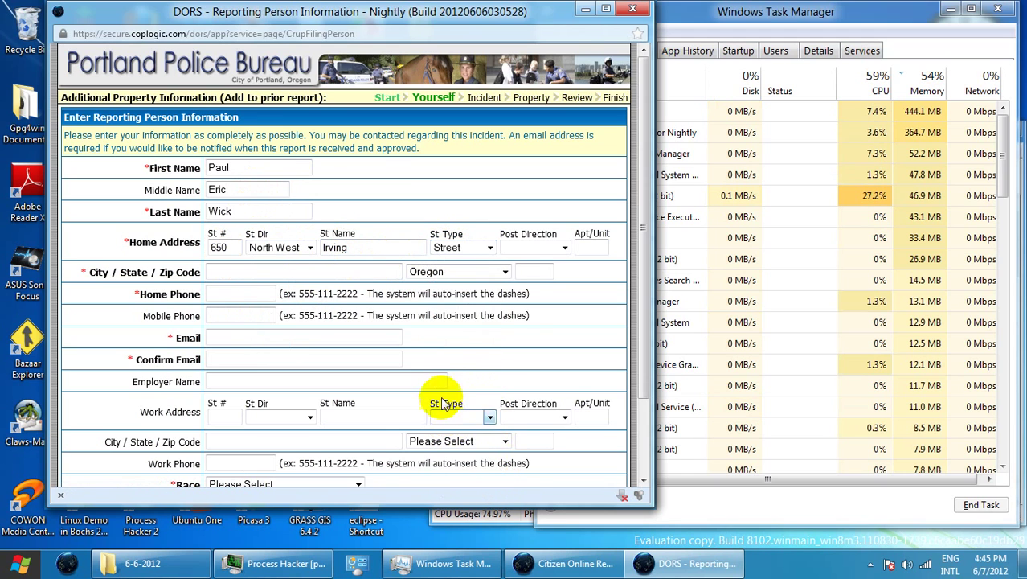
Fill the city, zip code and home phone from autocomplete suggestions
type("P")
left_click(267, 286)
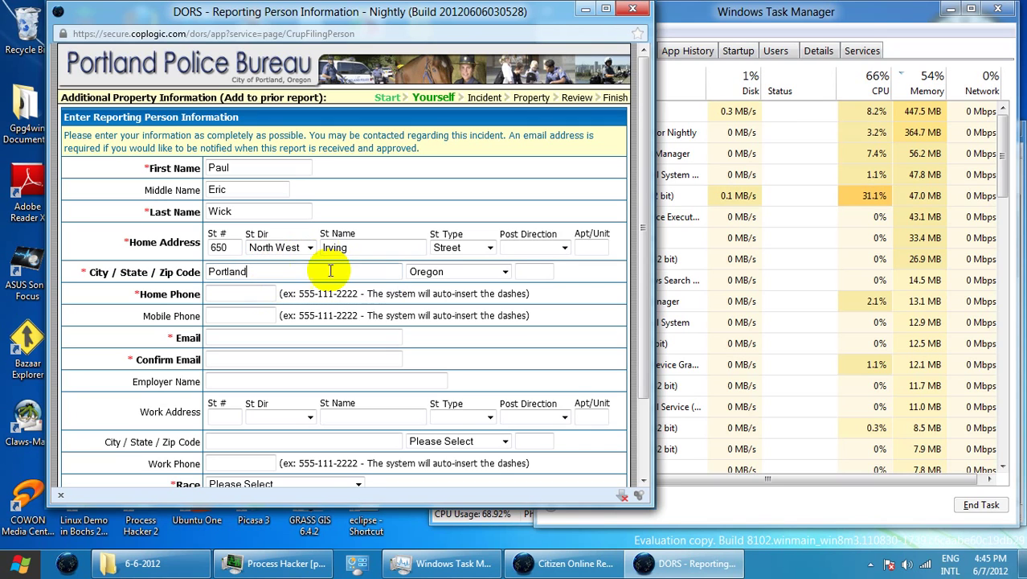
type("9")
left_click(532, 286)
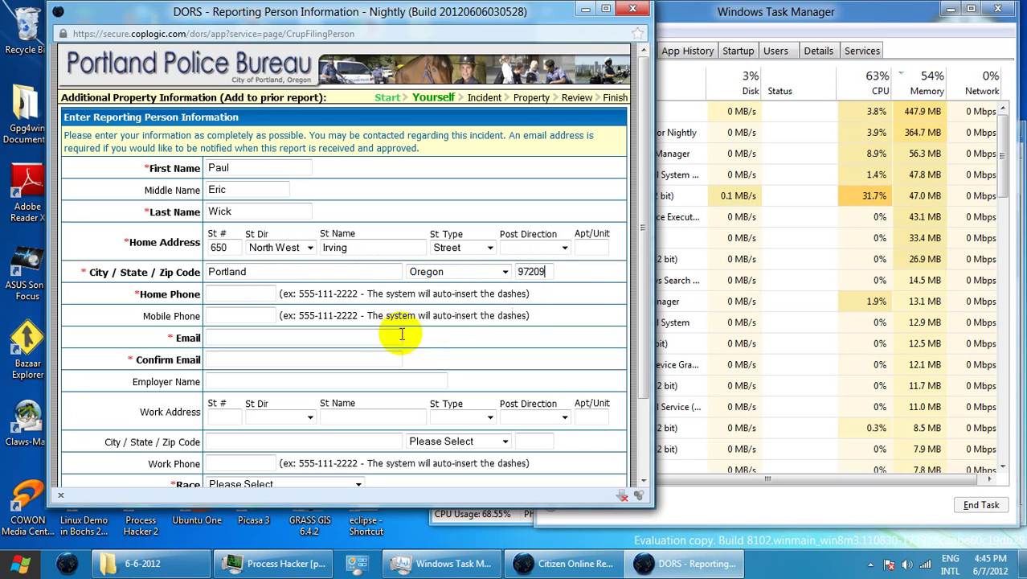
type("5")
left_click(234, 315)
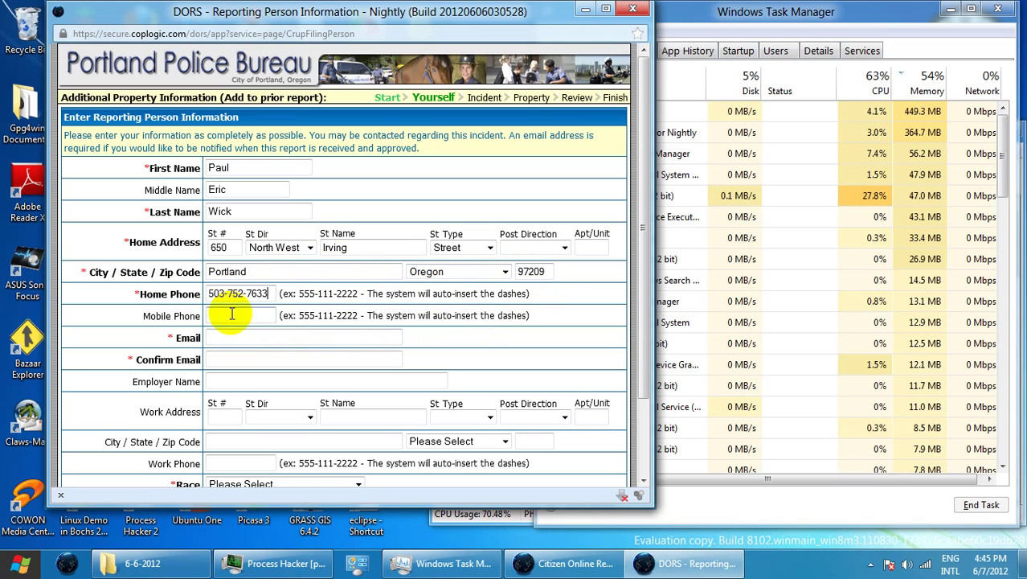
Fill the e-mail address and its confirmation from suggestions
left_click(235, 336)
type("d")
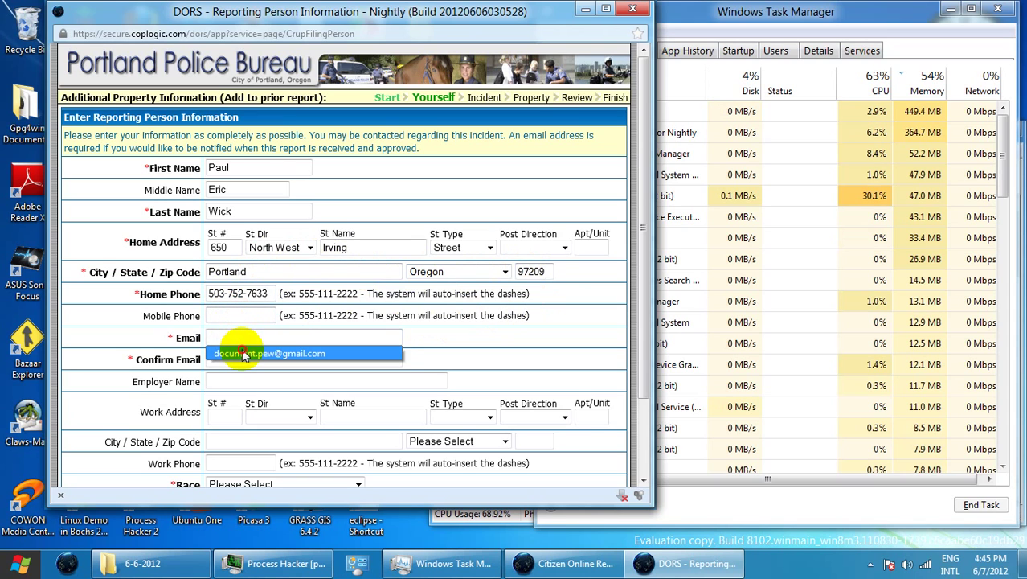
left_click(241, 350)
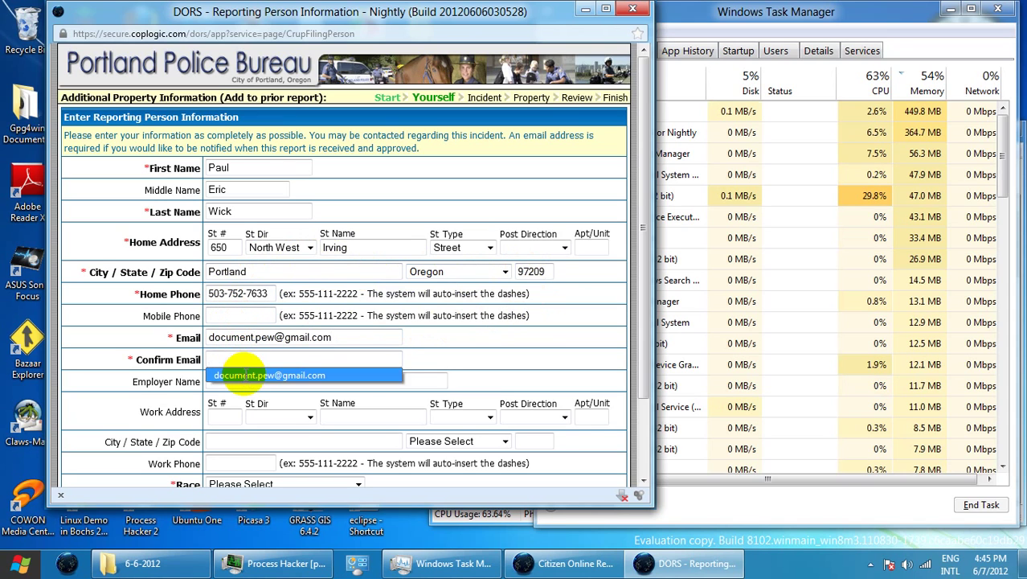
left_click(241, 372)
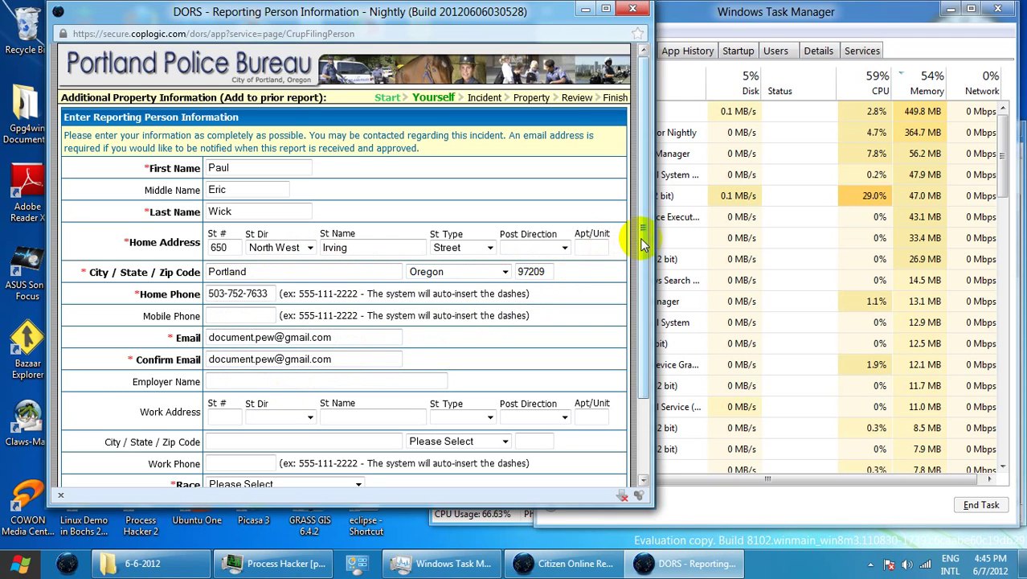
left_click_drag(642, 236, 647, 307)
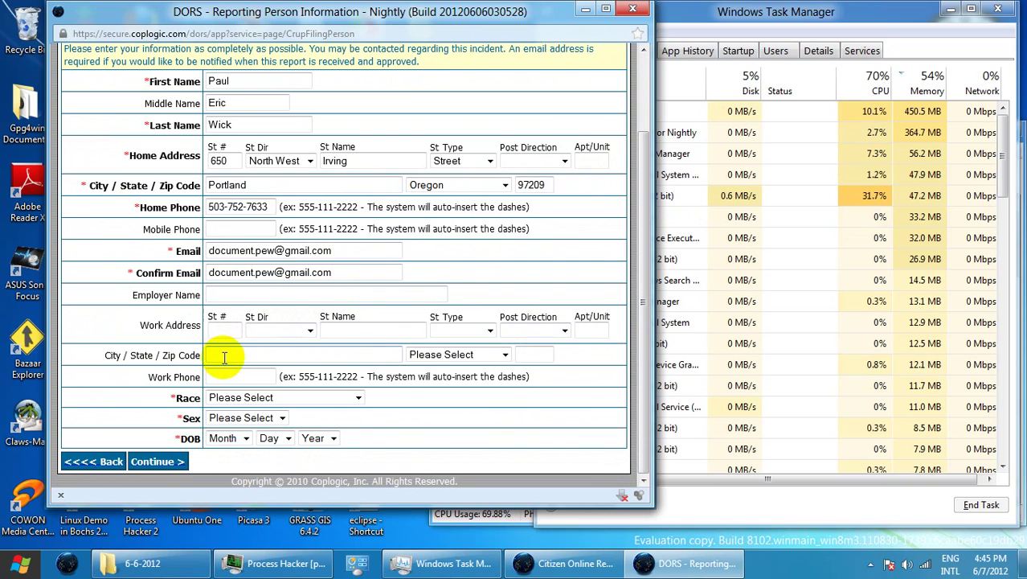
Set the reporter's race to White/Arab and sex to Male
left_click(236, 397)
key("Escape")
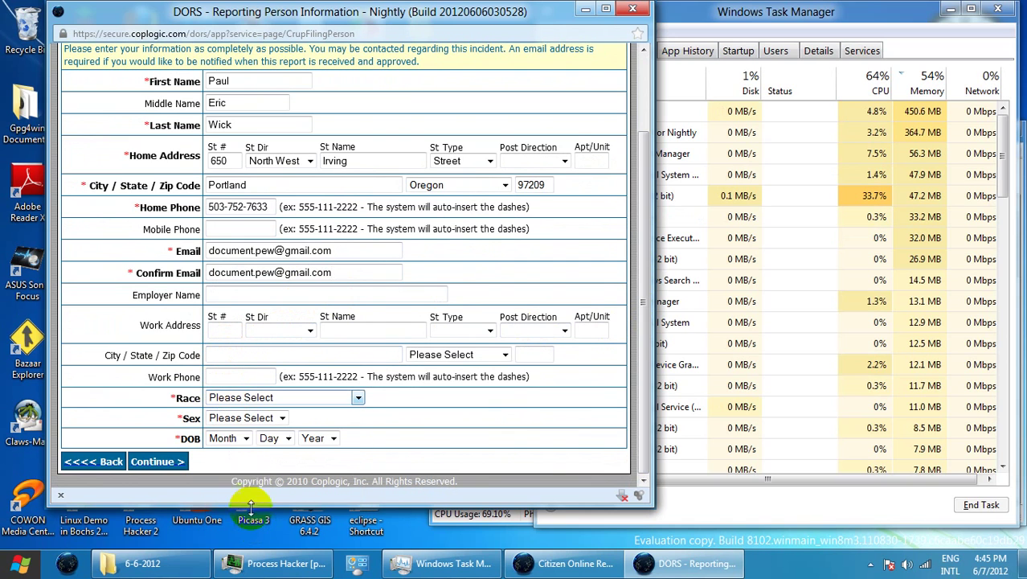
left_click(247, 418)
left_click(255, 454)
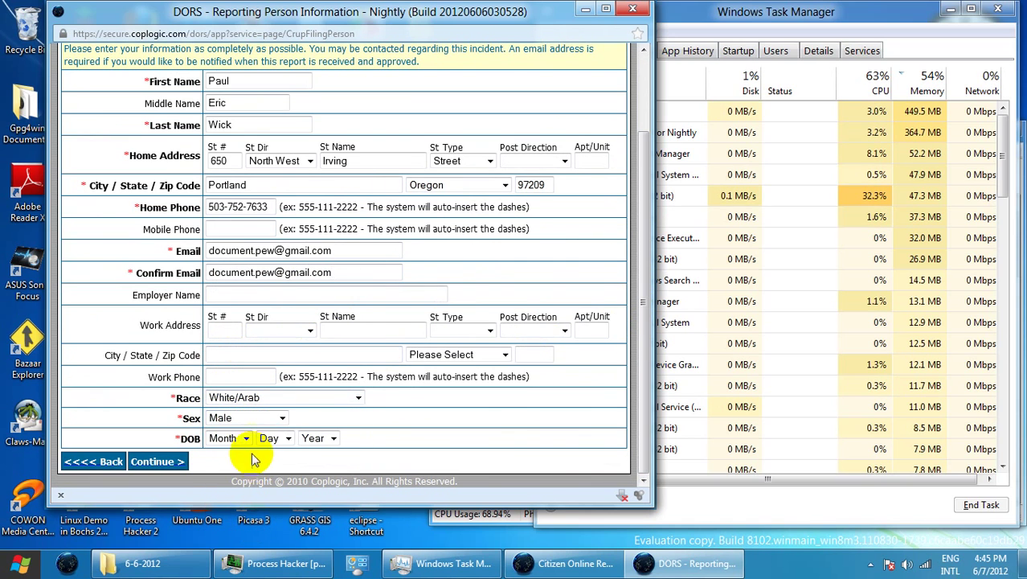
left_click(241, 442)
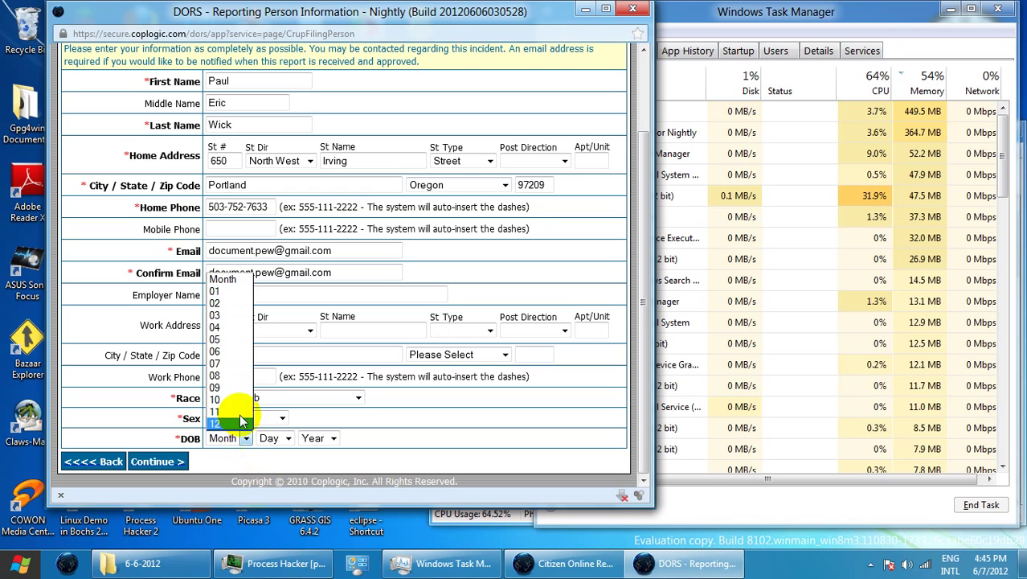
left_click(233, 294)
left_click(275, 438)
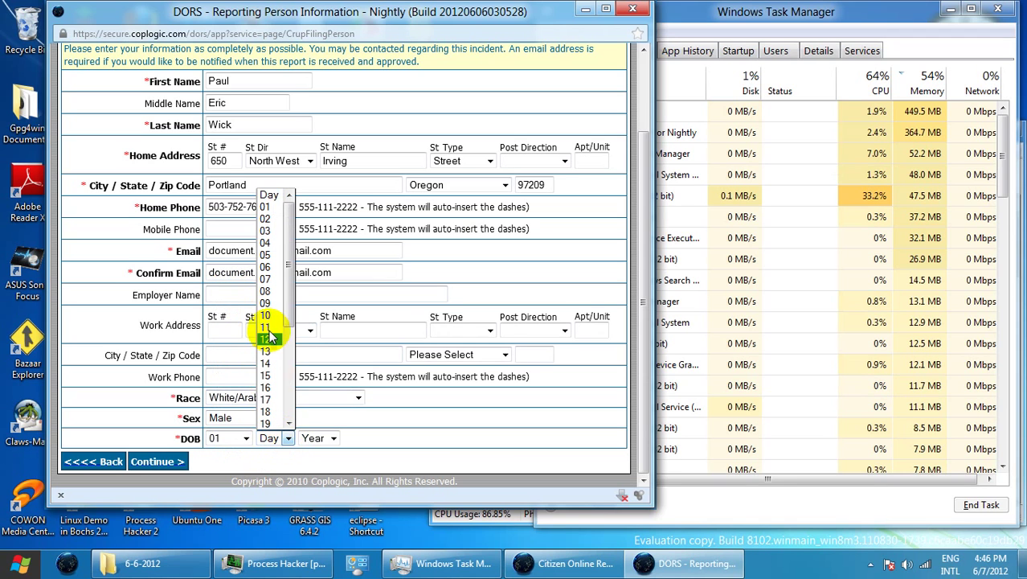
left_click(266, 316)
left_click(314, 438)
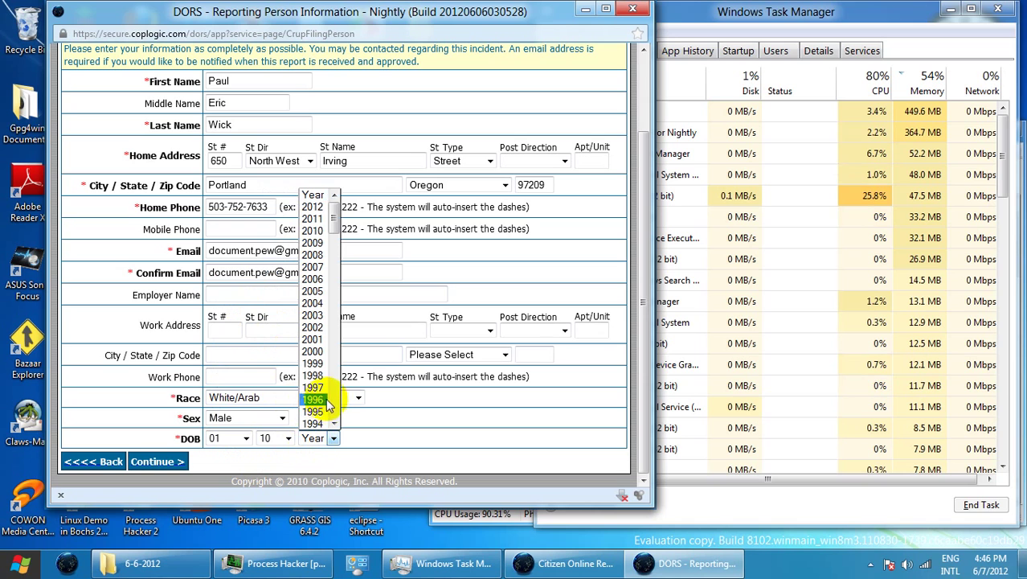
scroll(336, 402, "down", 3)
scroll(335, 402, "down", 7)
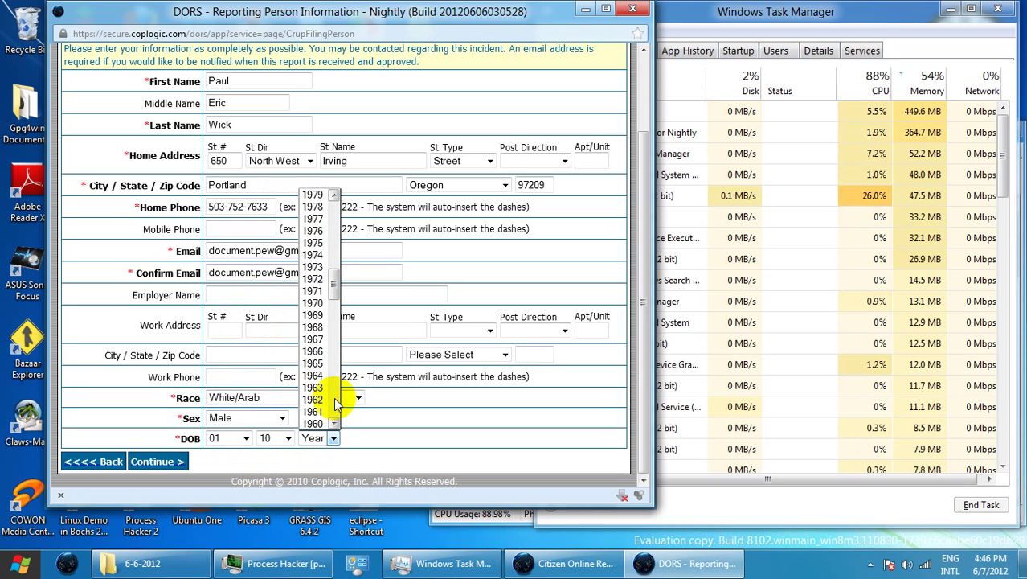
left_click(313, 363)
left_click(181, 462)
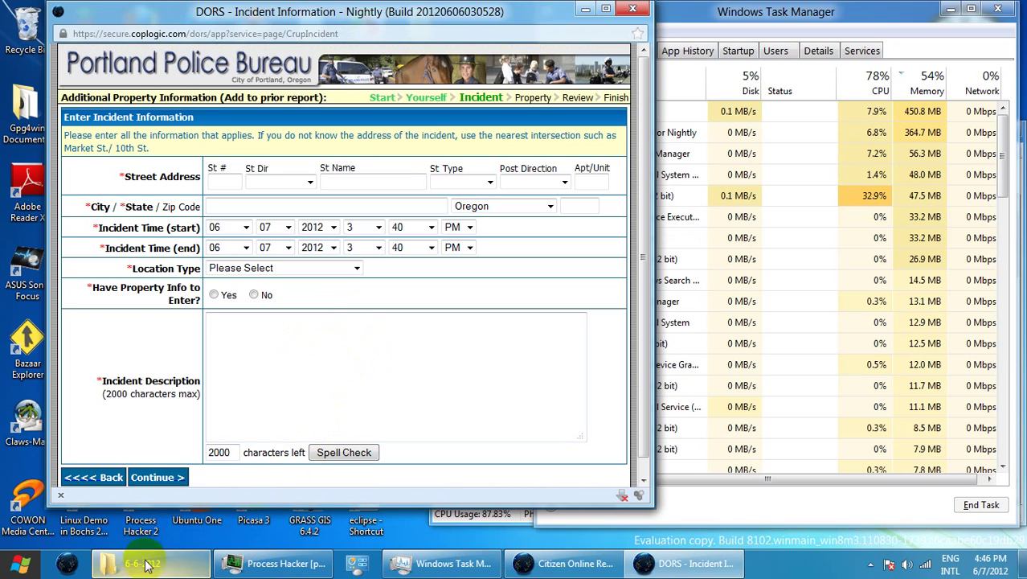
Open the earlier summary incident report PDF, read down to its narrative, and close it
left_click(142, 562)
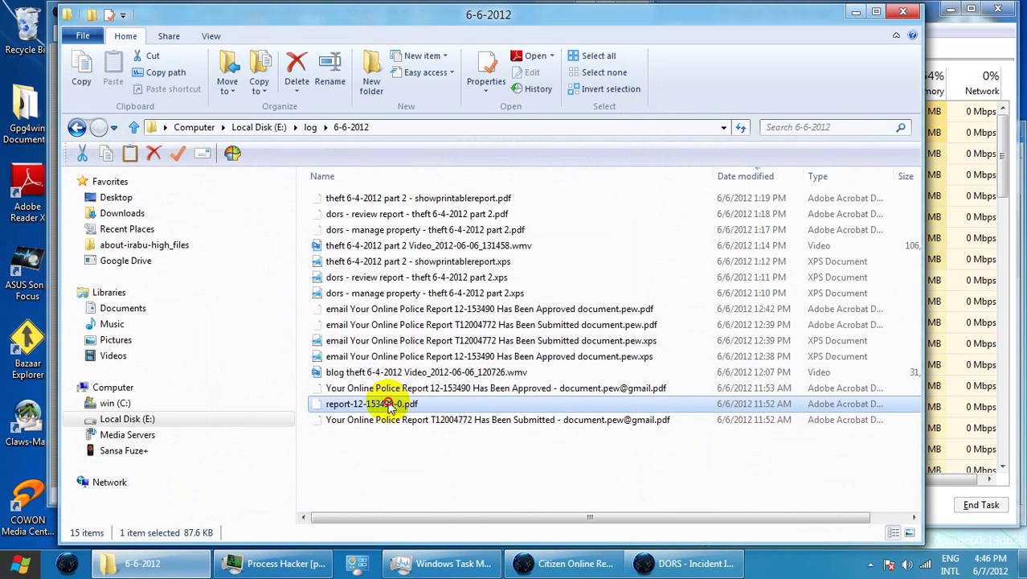
key("Return")
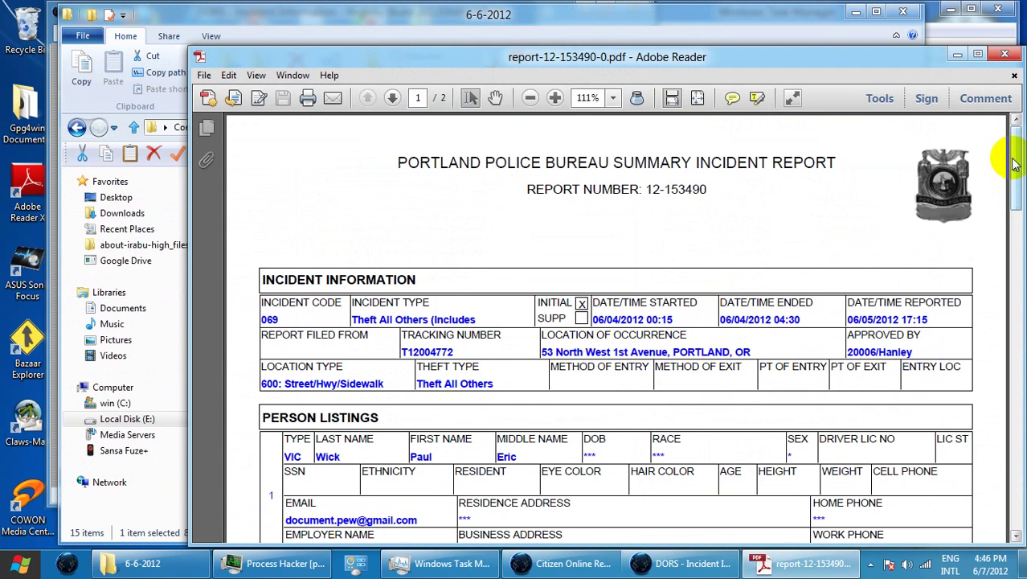
left_click_drag(1014, 164, 1019, 394)
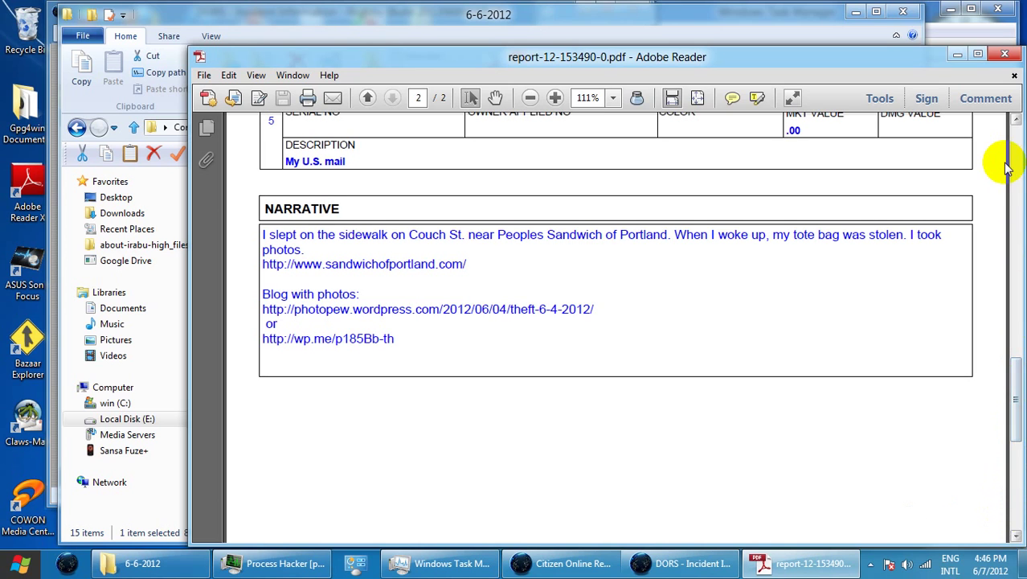
left_click(1005, 58)
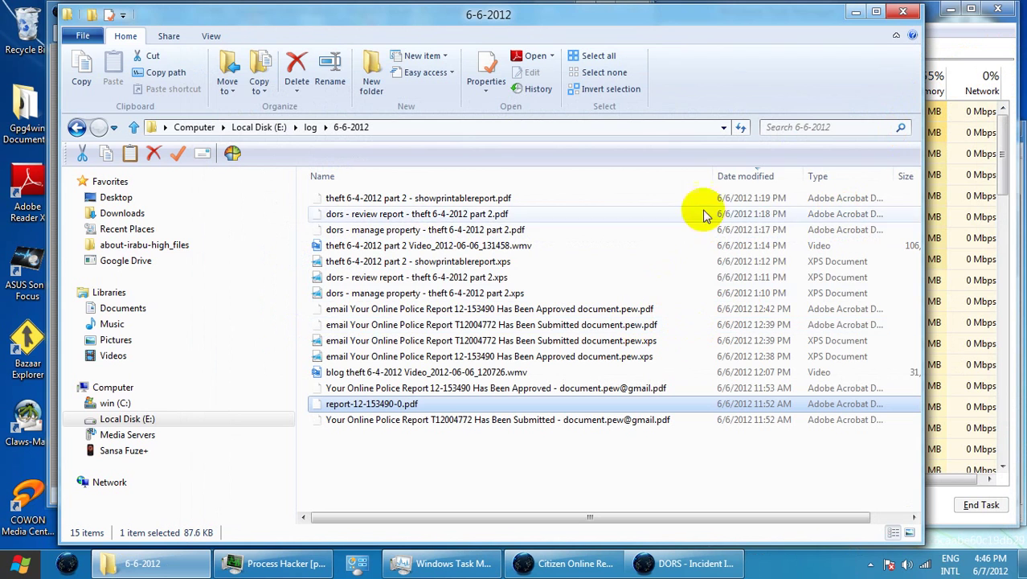
Open showprintablereport.pdf and copy its Incident Description text with Edit > Copy
double_click(355, 199)
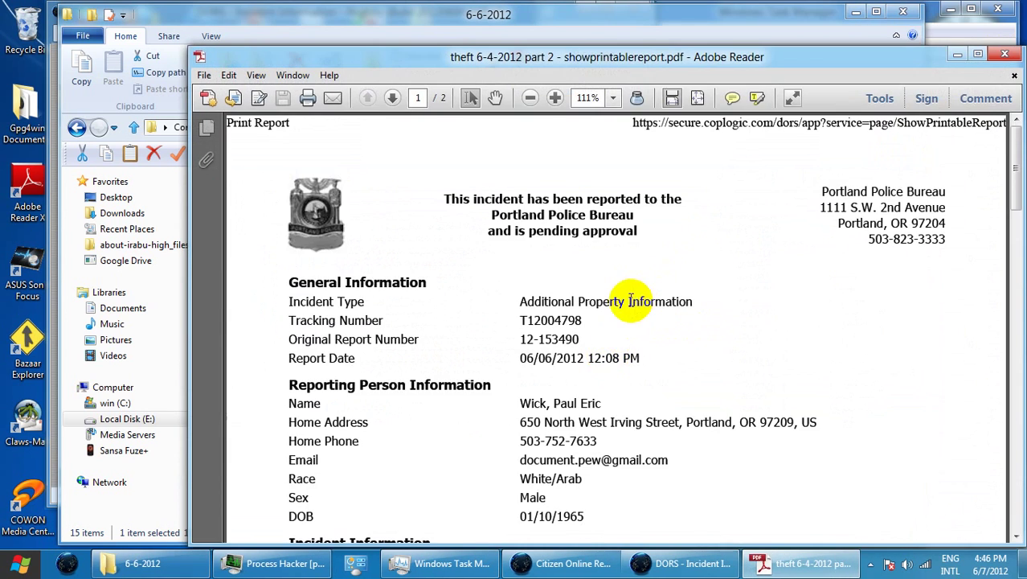
scroll(640, 326, "down", 6)
scroll(640, 328, "down", 3)
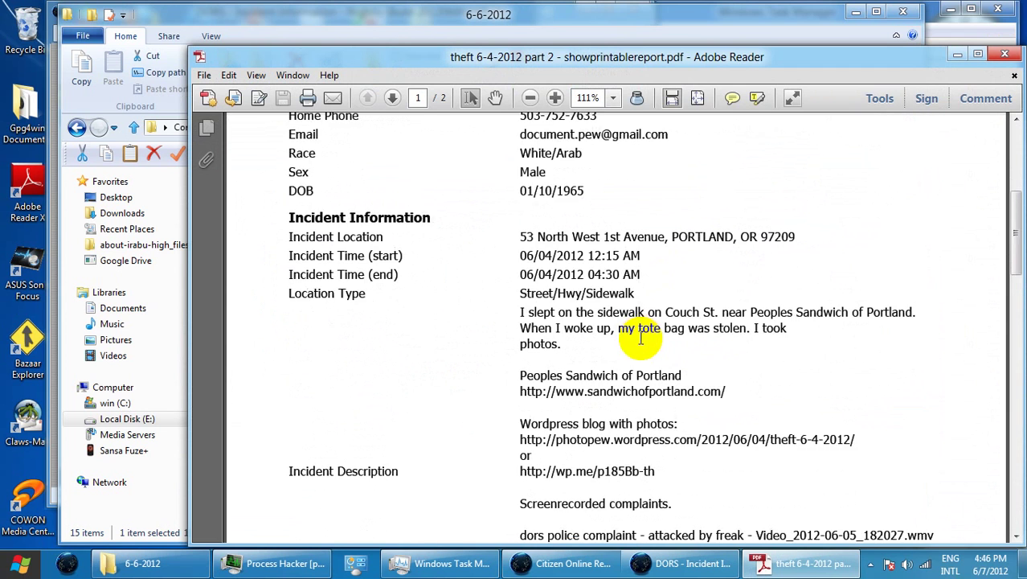
left_click_drag(520, 275, 832, 422)
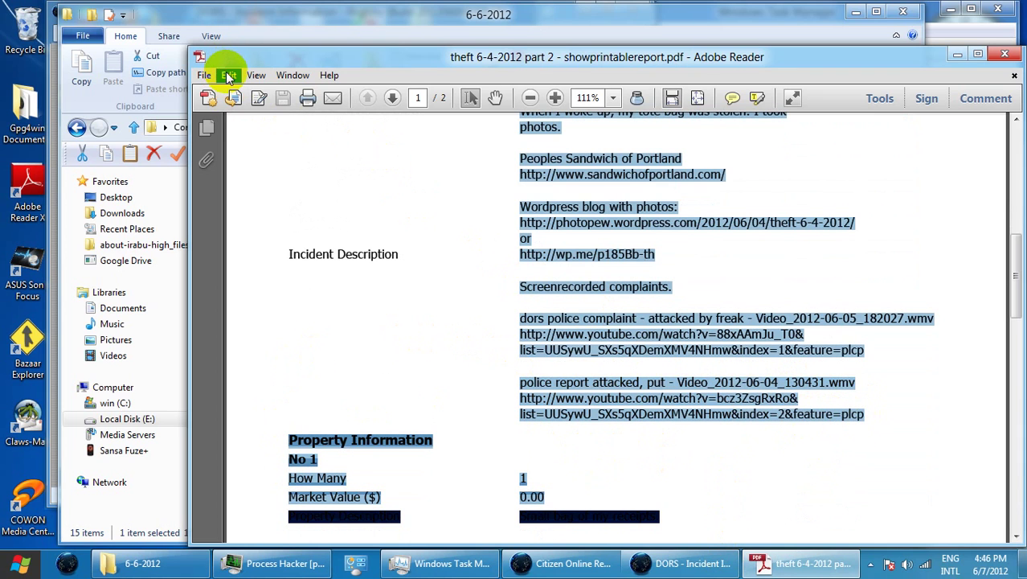
left_click(229, 77)
left_click(268, 141)
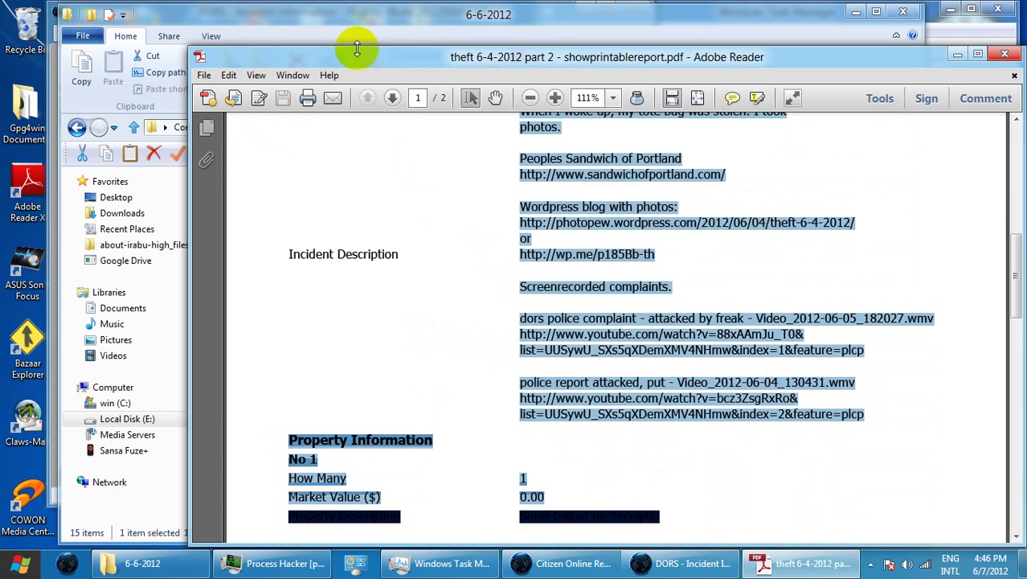
left_click(382, 31)
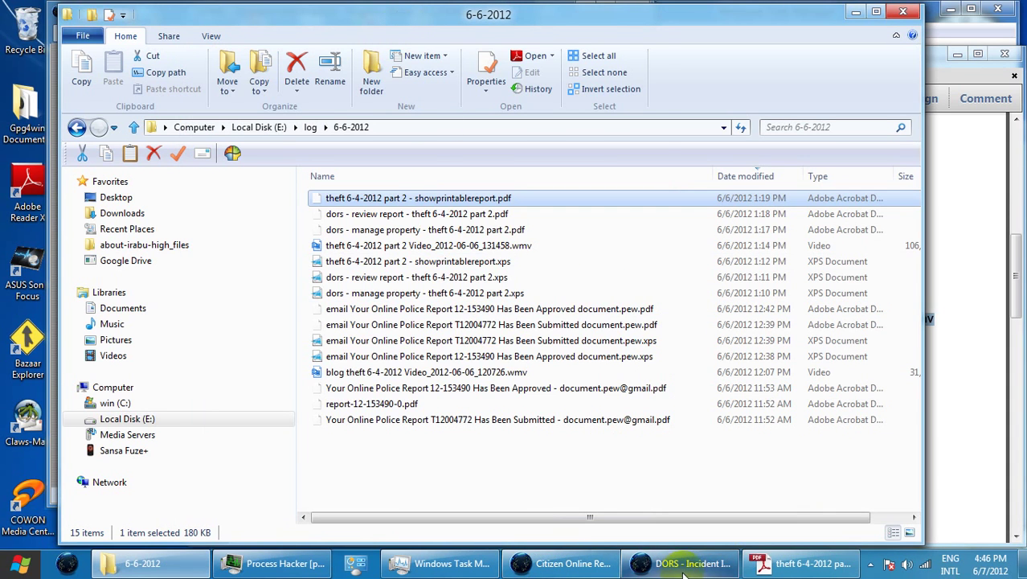
Paste the copied text into Incident Description, then clear the garbled result with Ctrl+A and Delete
left_click(684, 562)
right_click(271, 347)
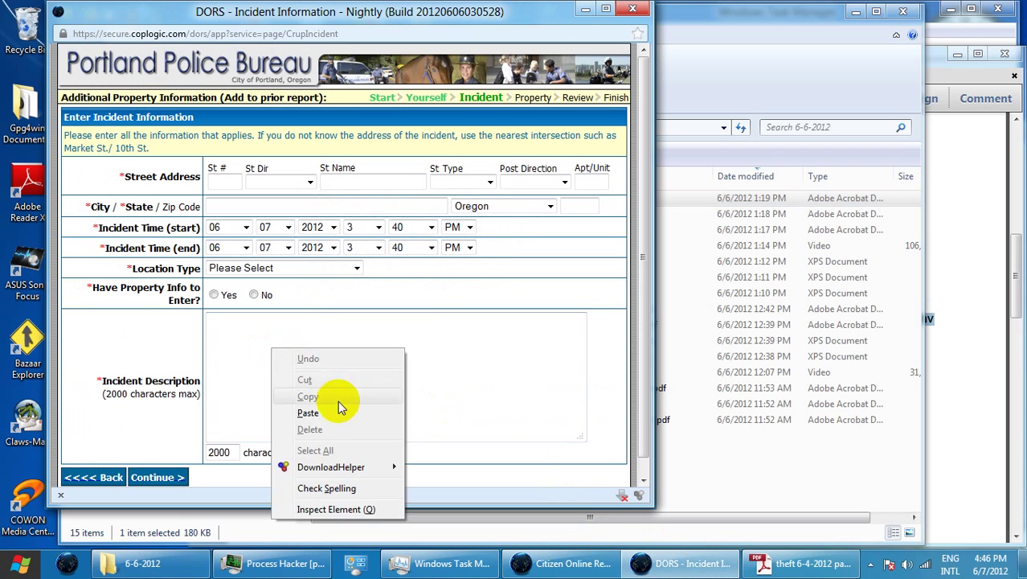
left_click(308, 413)
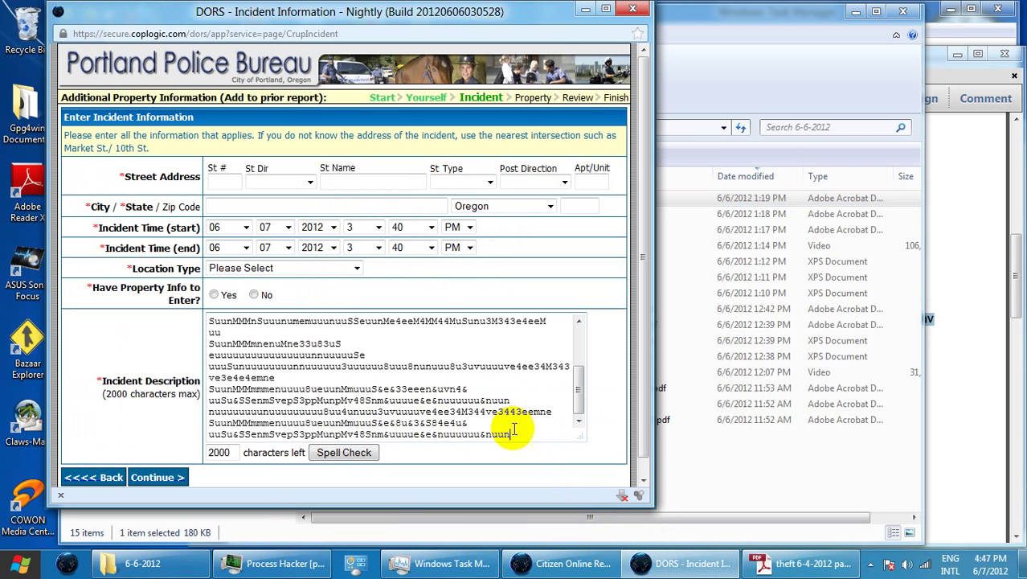
left_click_drag(577, 400, 580, 332)
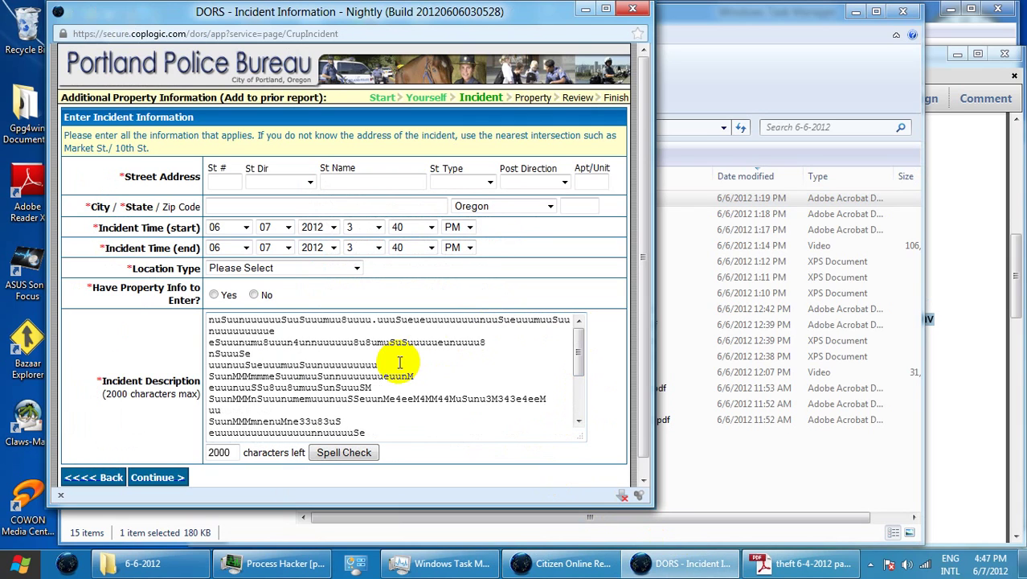
key("ctrl+a")
key("Delete")
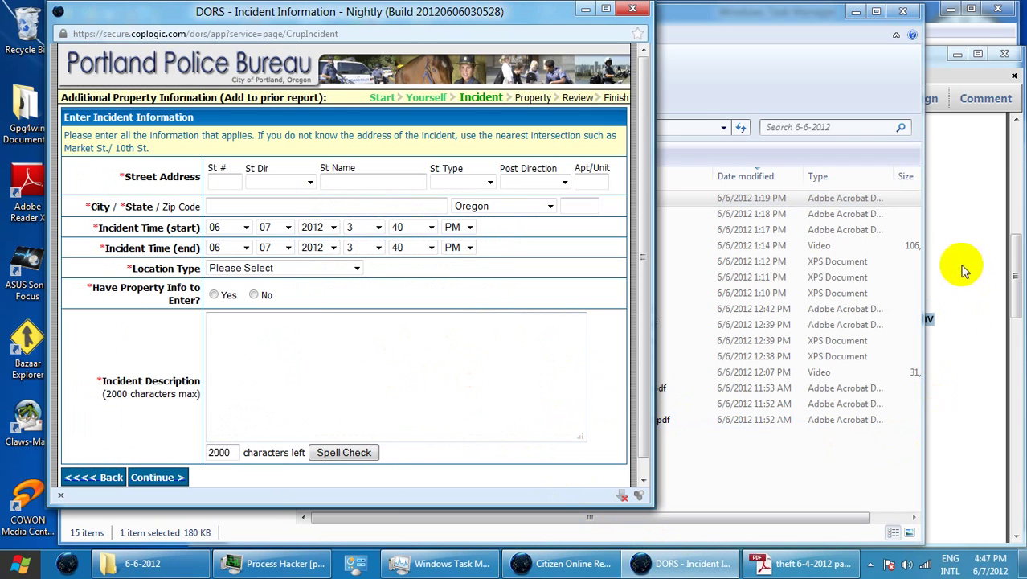
left_click(731, 24)
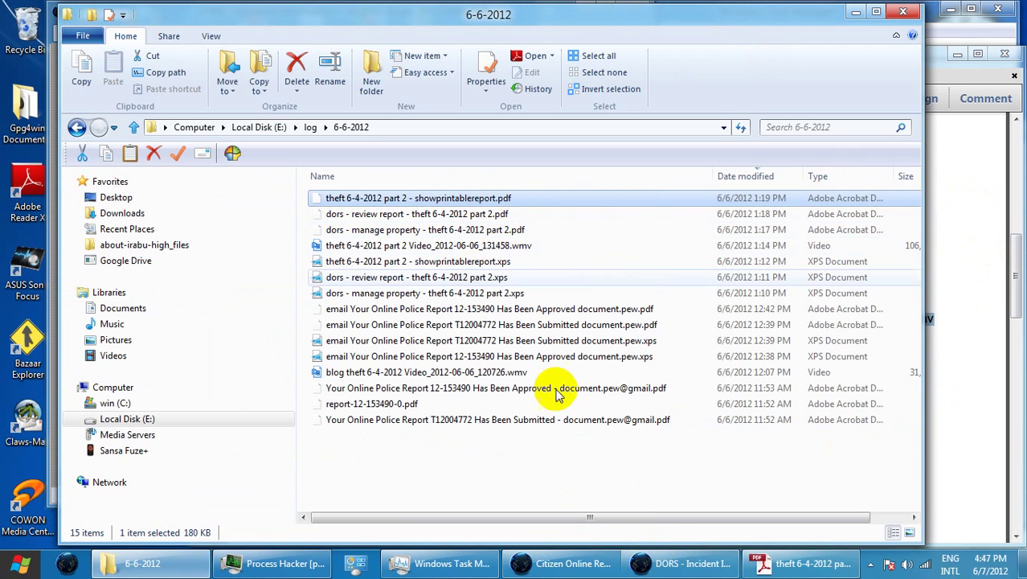
Close the printable report PDF and open showprintablereport.xps instead
left_click(804, 562)
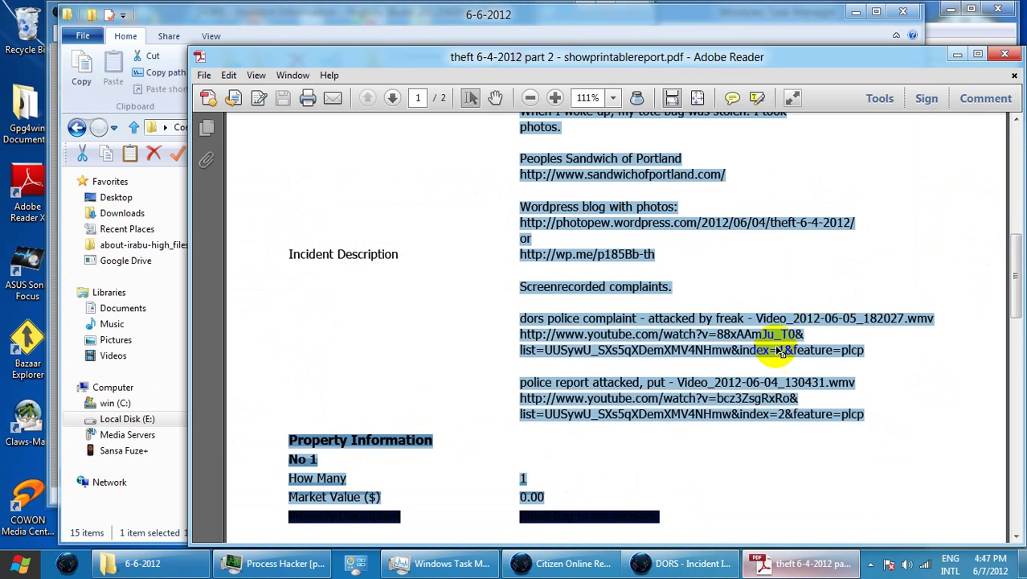
left_click(1005, 55)
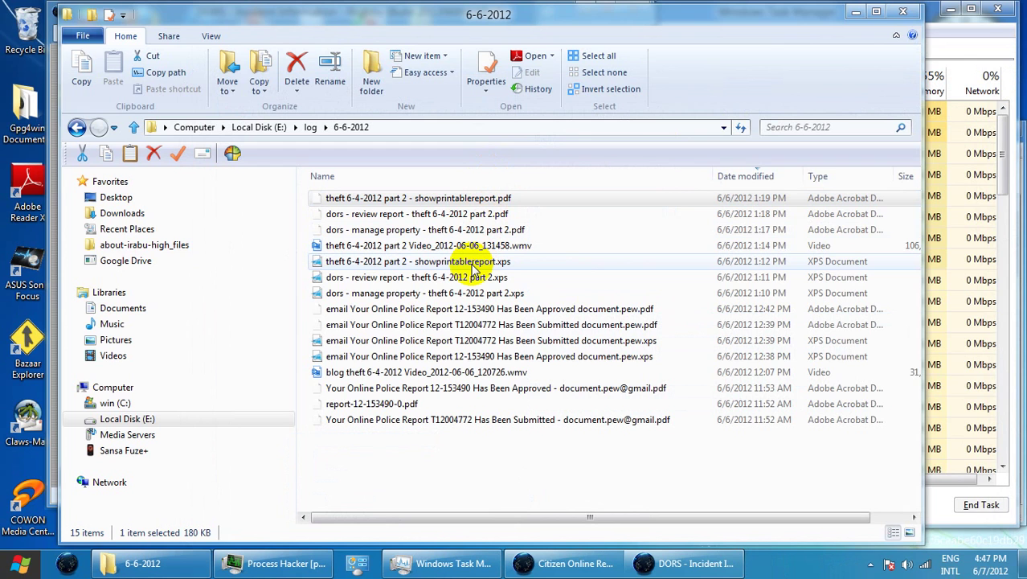
double_click(472, 265)
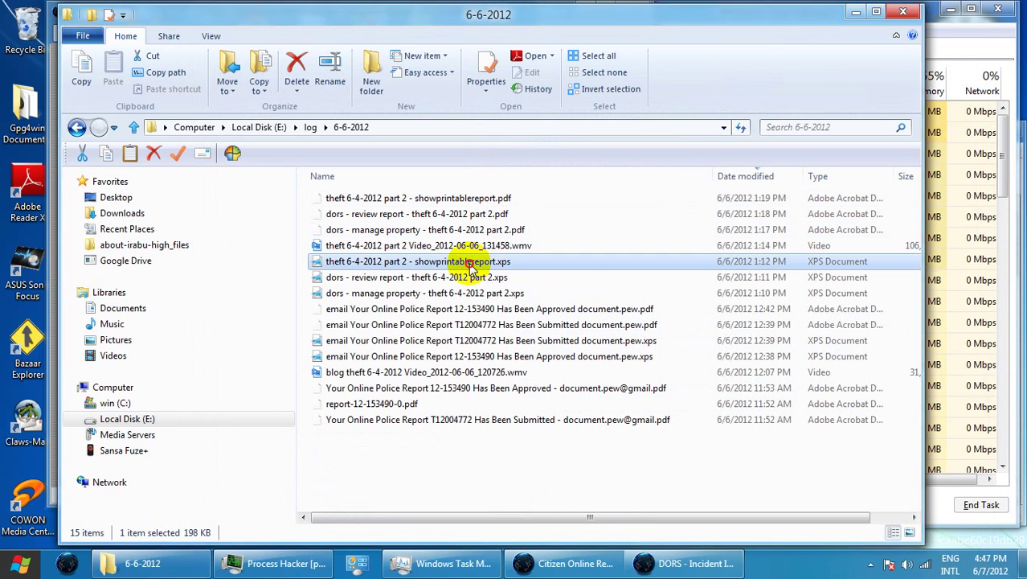
Scroll through the XPS printable report selecting its incident description, then minimize the viewer
scroll(492, 237, "down", 3)
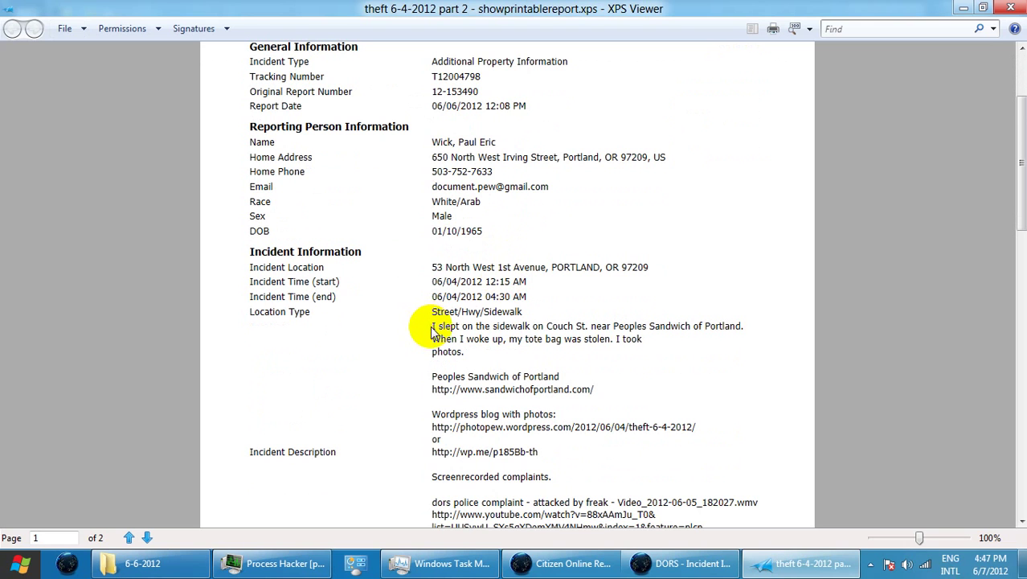
left_click_drag(432, 330, 458, 361)
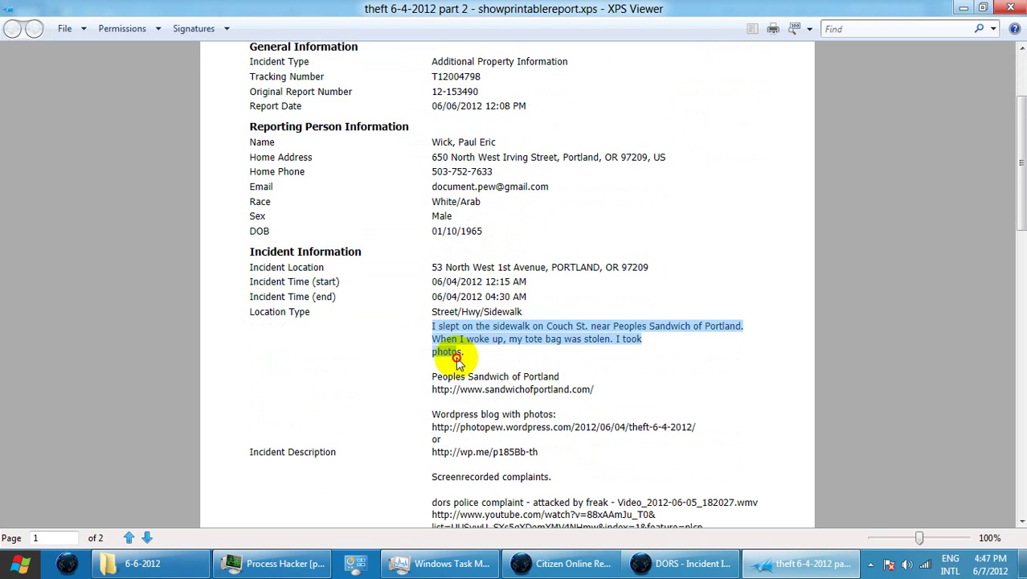
scroll(567, 402, "down", 3)
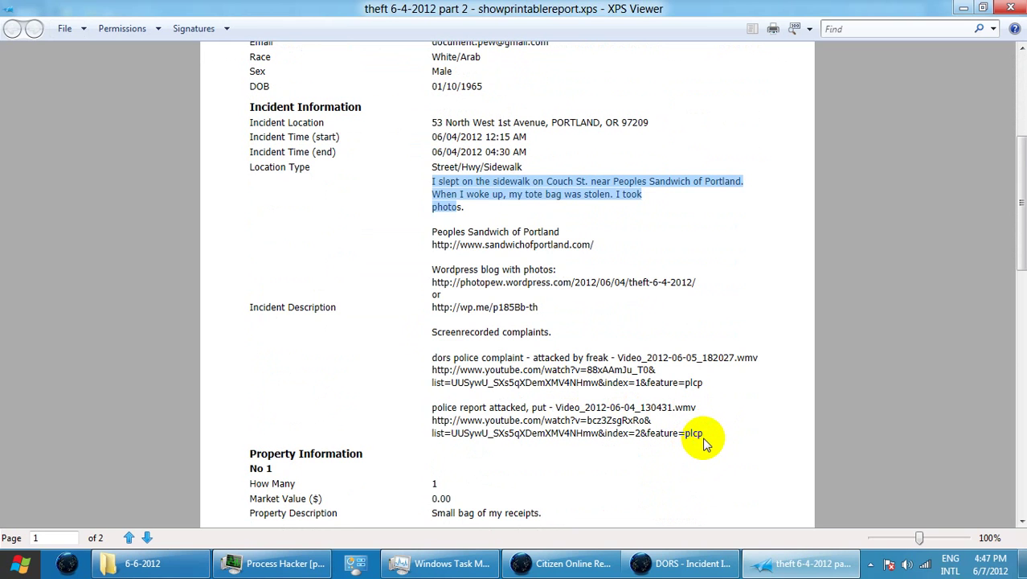
left_click(703, 436)
mouse_move(703, 434)
left_mouse_down()
mouse_move(654, 415)
mouse_move(450, 230)
mouse_move(434, 187)
mouse_move(455, 195)
left_mouse_up()
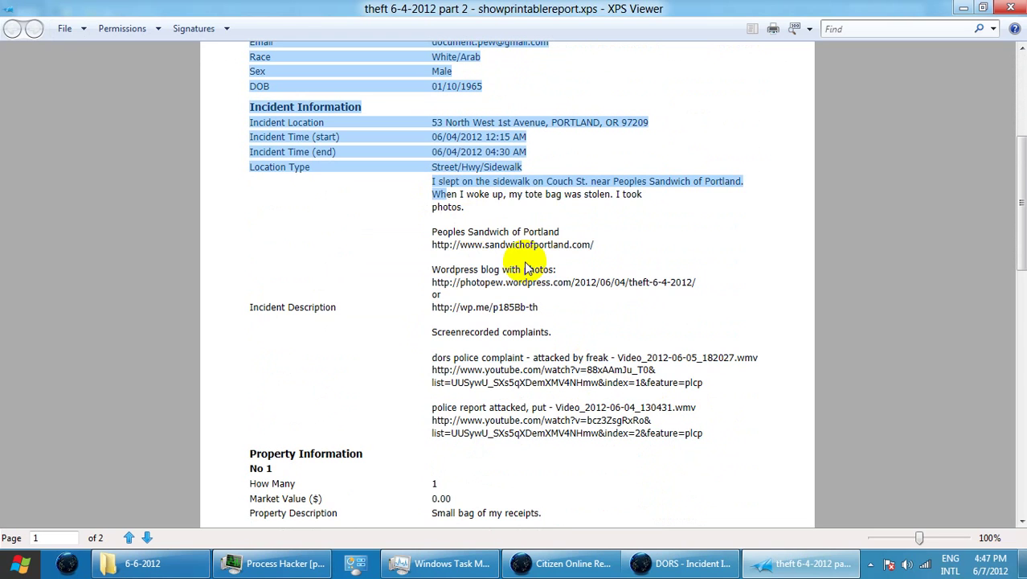
left_click(389, 249)
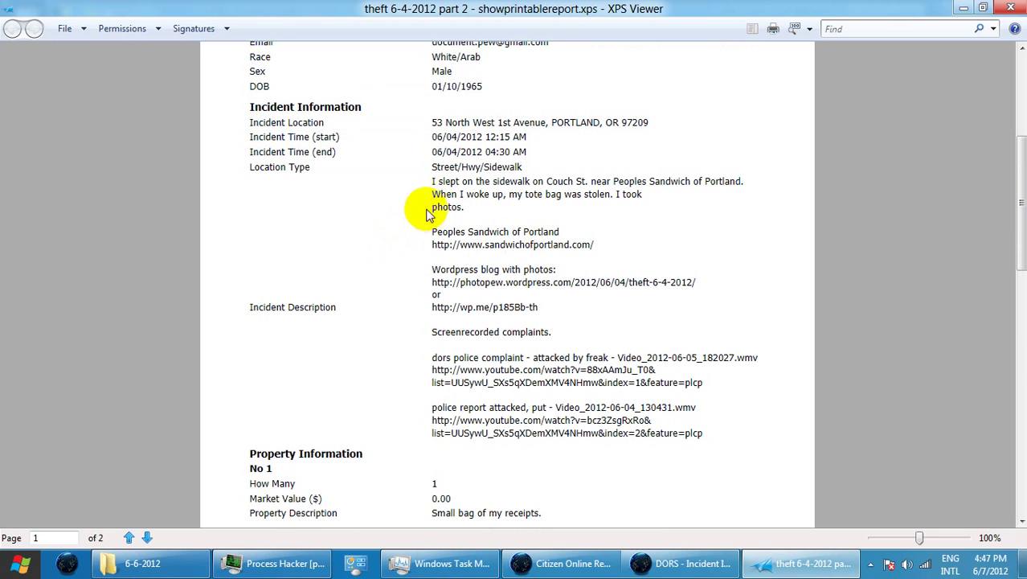
left_click_drag(434, 191, 517, 198)
scroll(564, 260, "down", 6)
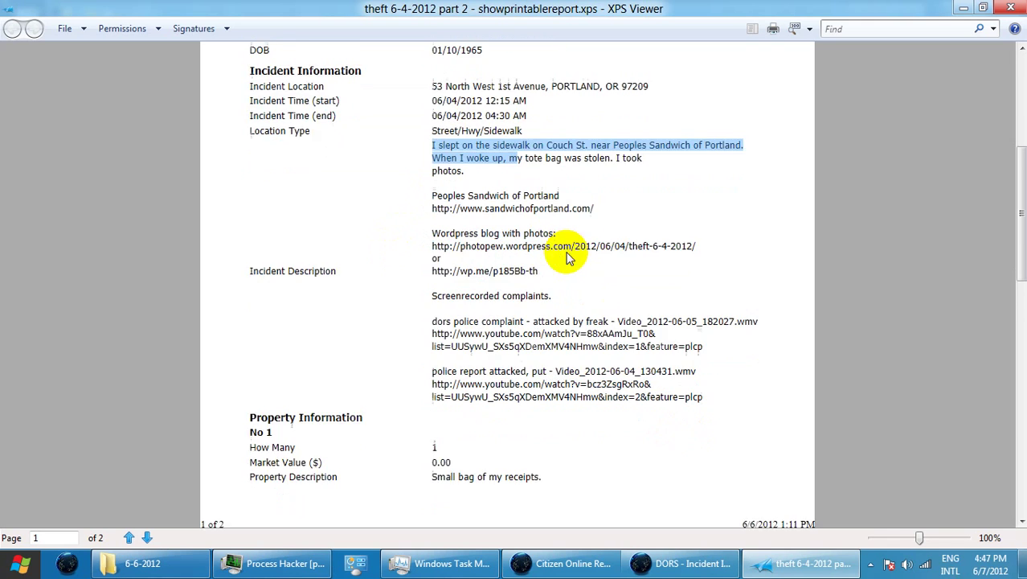
scroll(564, 260, "up", 8)
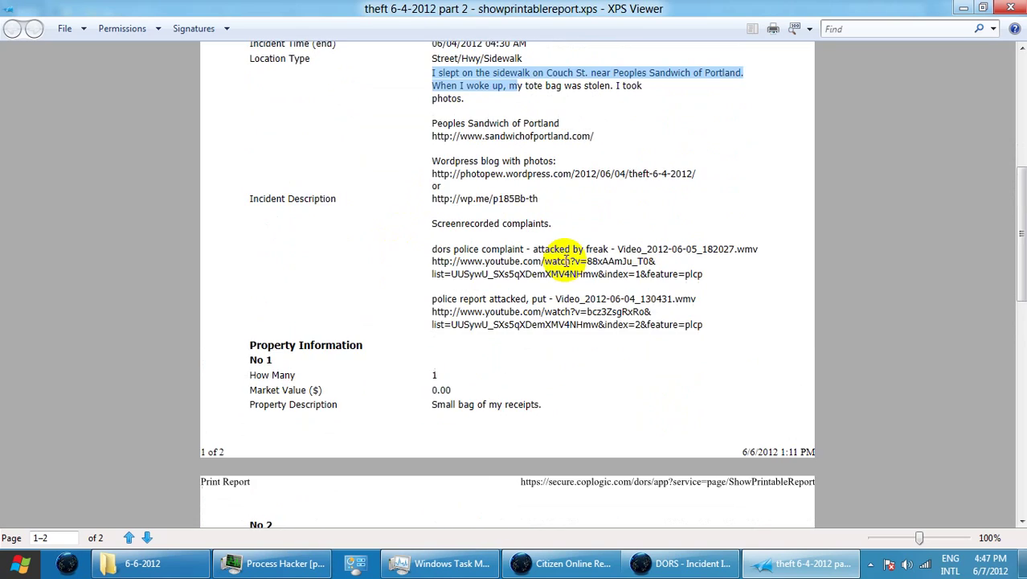
scroll(564, 259, "up", 2)
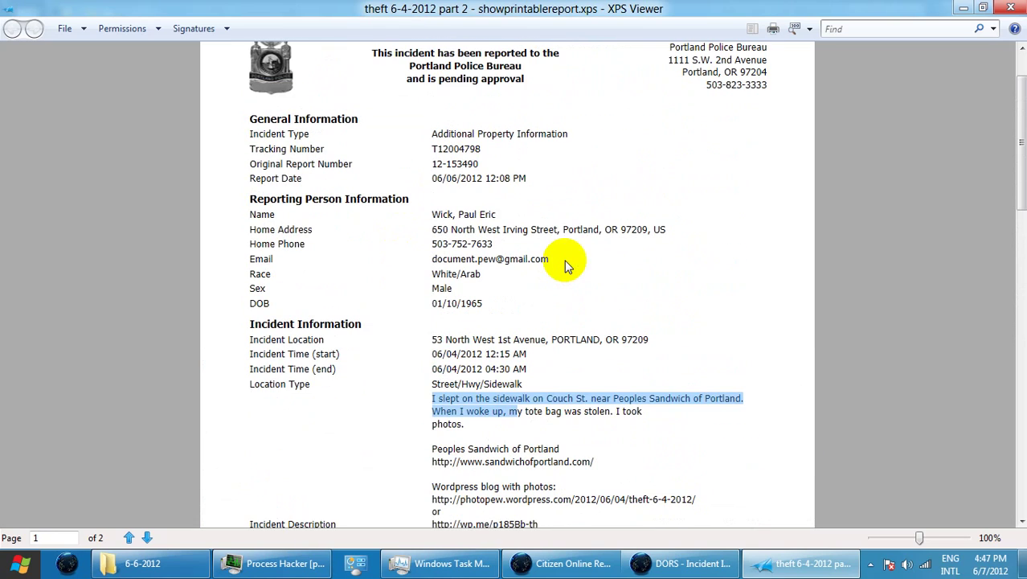
left_click(963, 9)
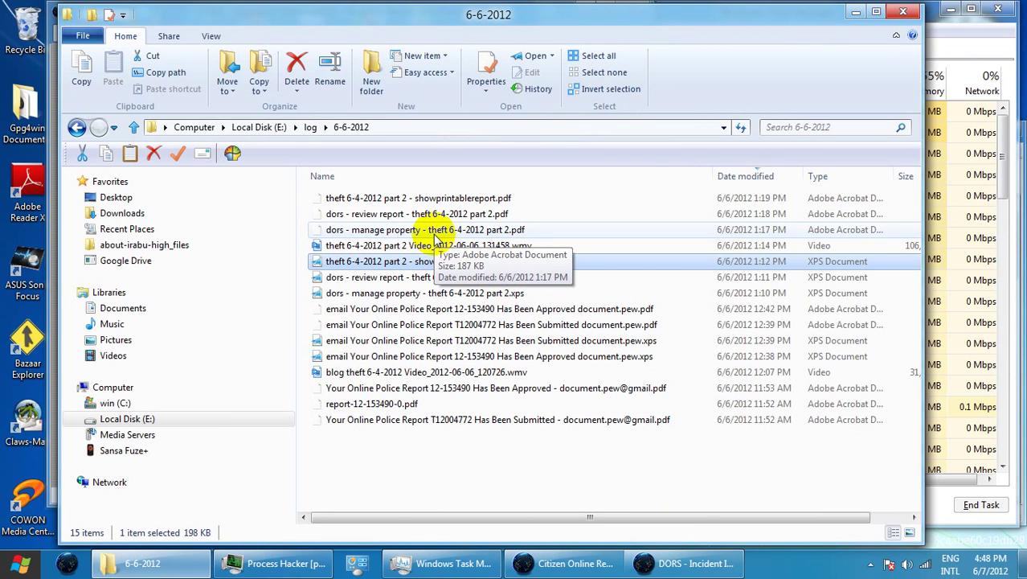
Open the saved review report XPS and select its first incident description paragraph for copying
left_click(450, 281)
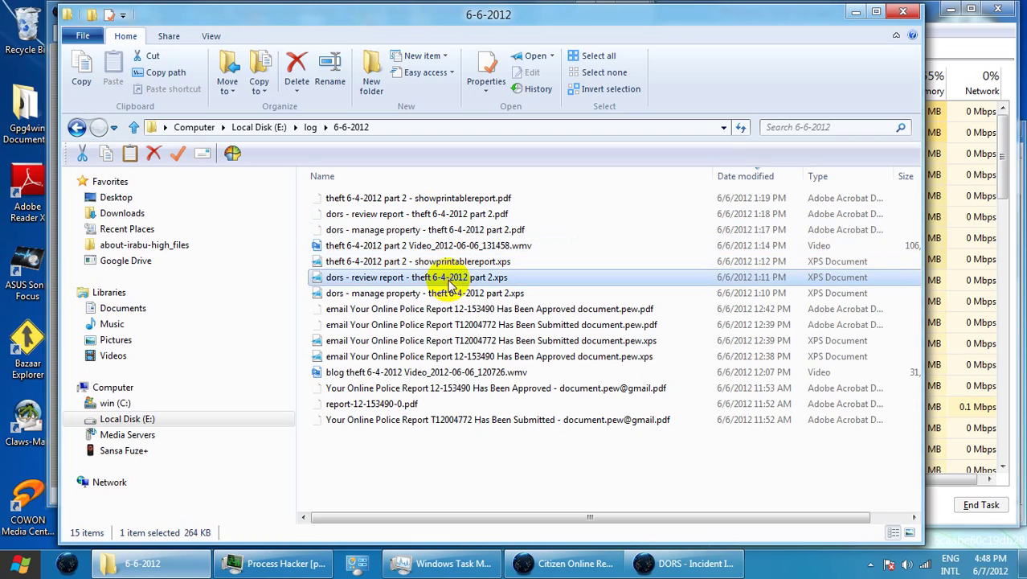
double_click(450, 282)
scroll(550, 297, "down", 8)
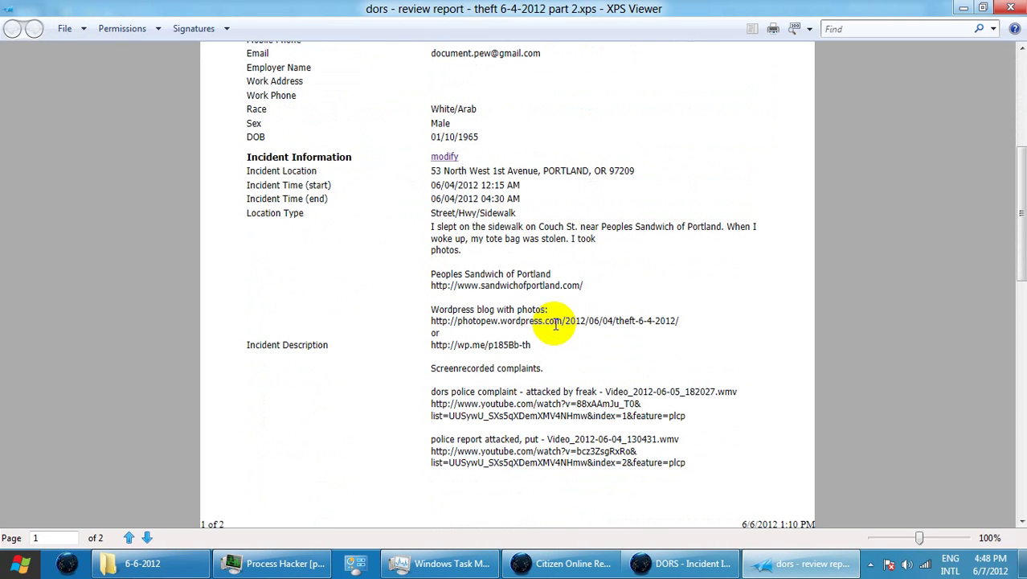
left_click_drag(432, 228, 471, 256)
key("ctrl+c")
left_click(447, 231)
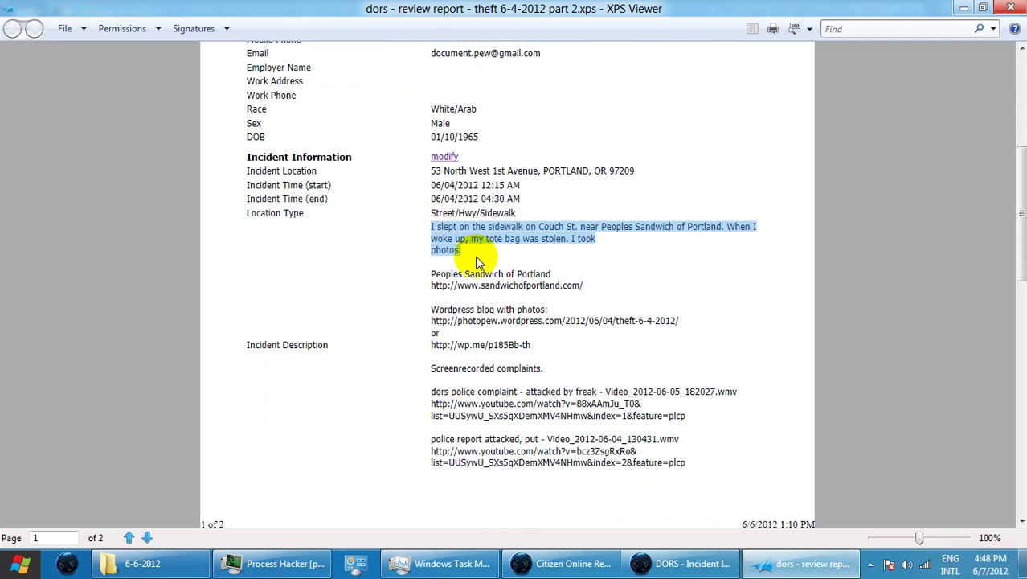
left_click(683, 563)
Paste the description sentence, then copy and paste the remaining notes and links from the review report
left_click(435, 379)
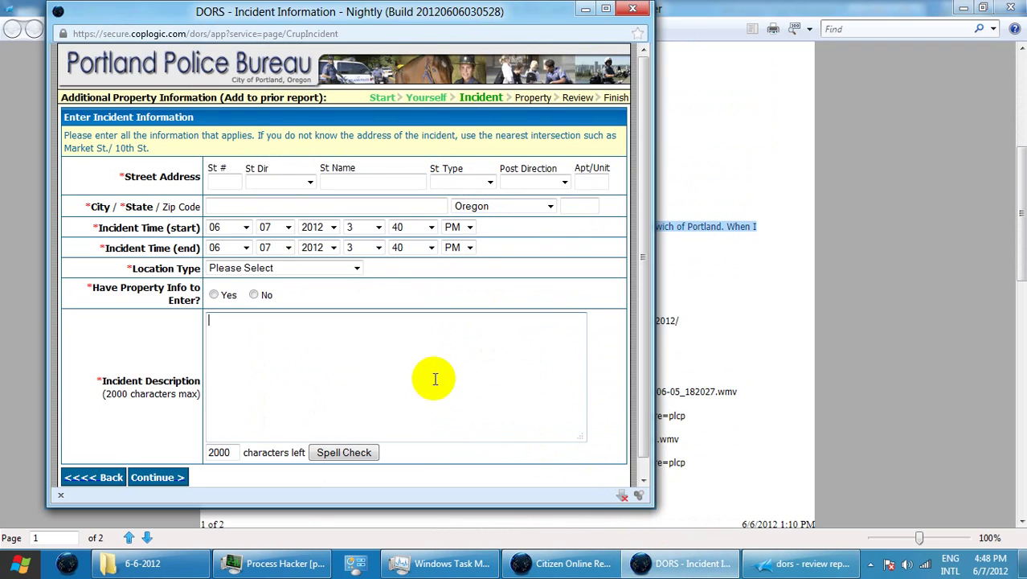
key("ctrl+v")
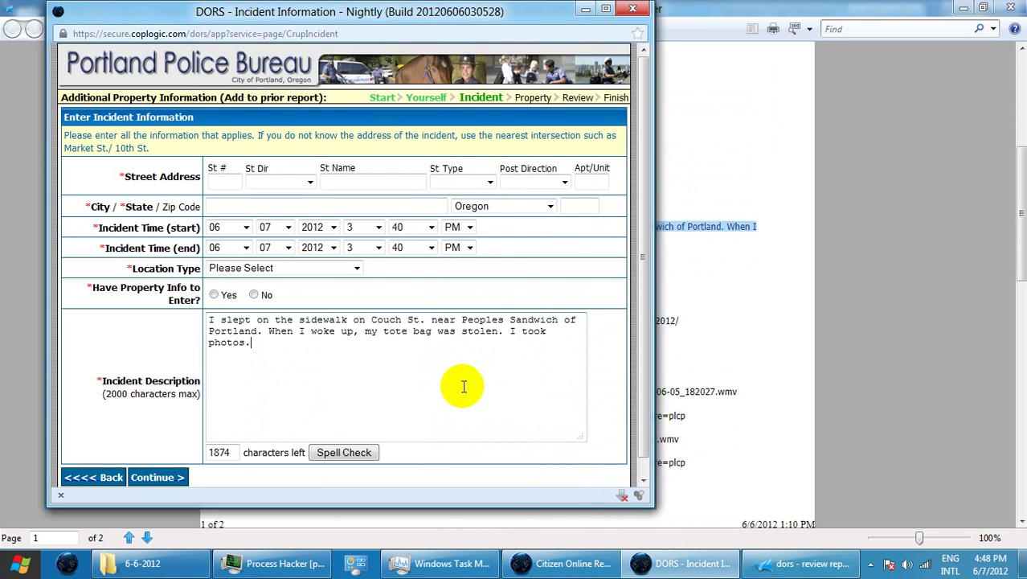
left_click(776, 309)
left_click_drag(432, 278, 695, 470)
key("ctrl+c")
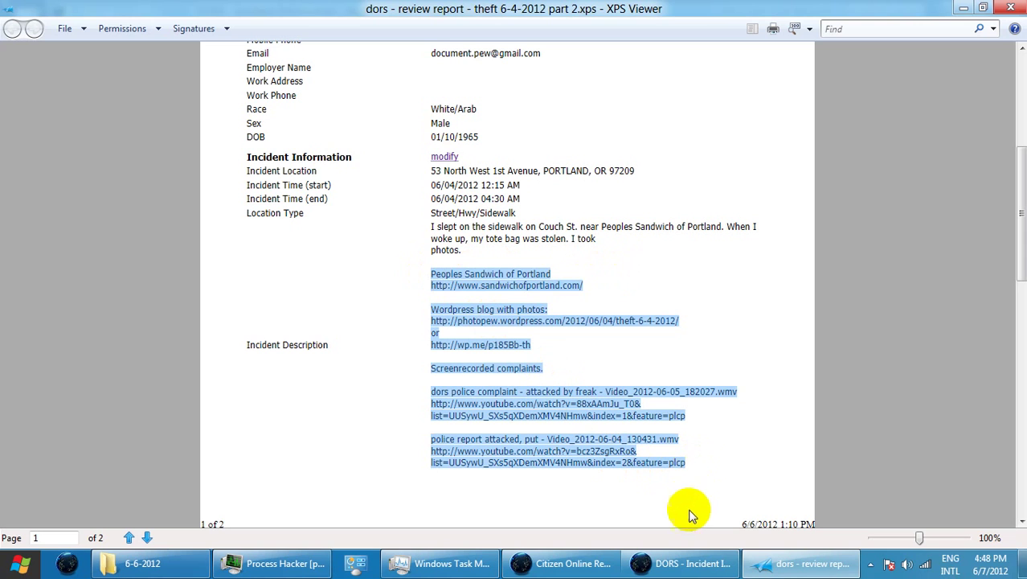
left_click(690, 563)
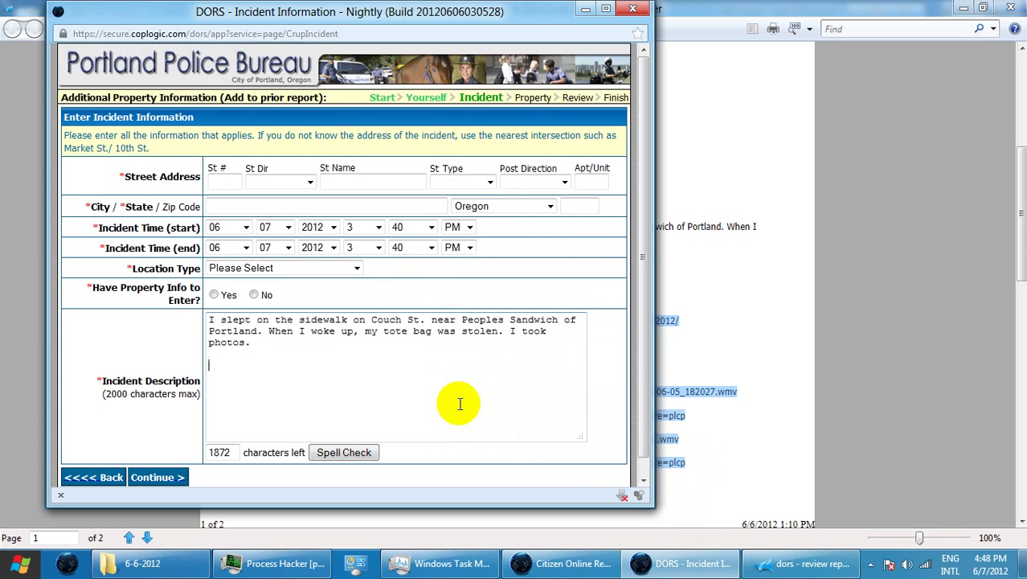
key("ctrl+v")
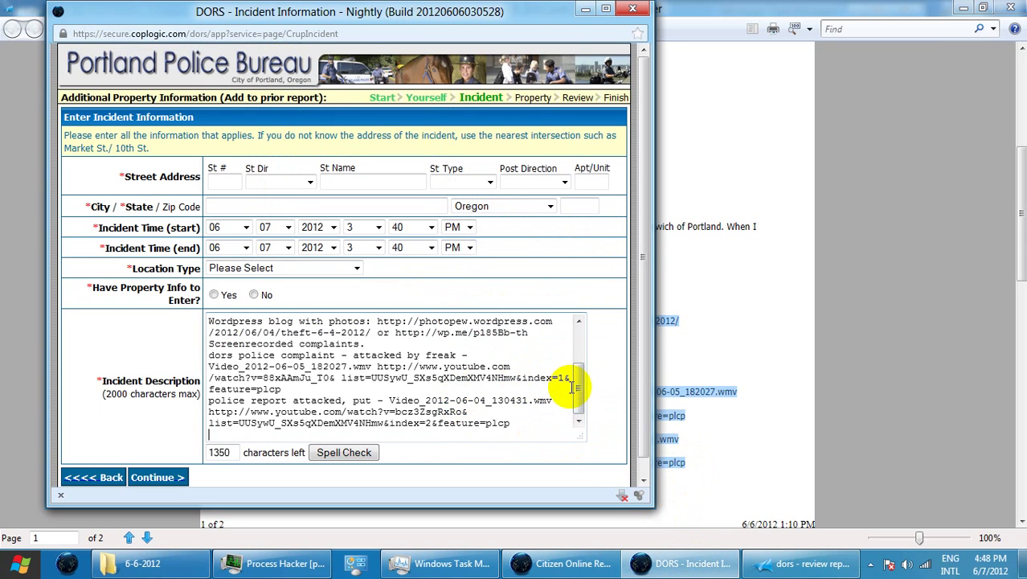
left_click_drag(578, 398, 588, 377)
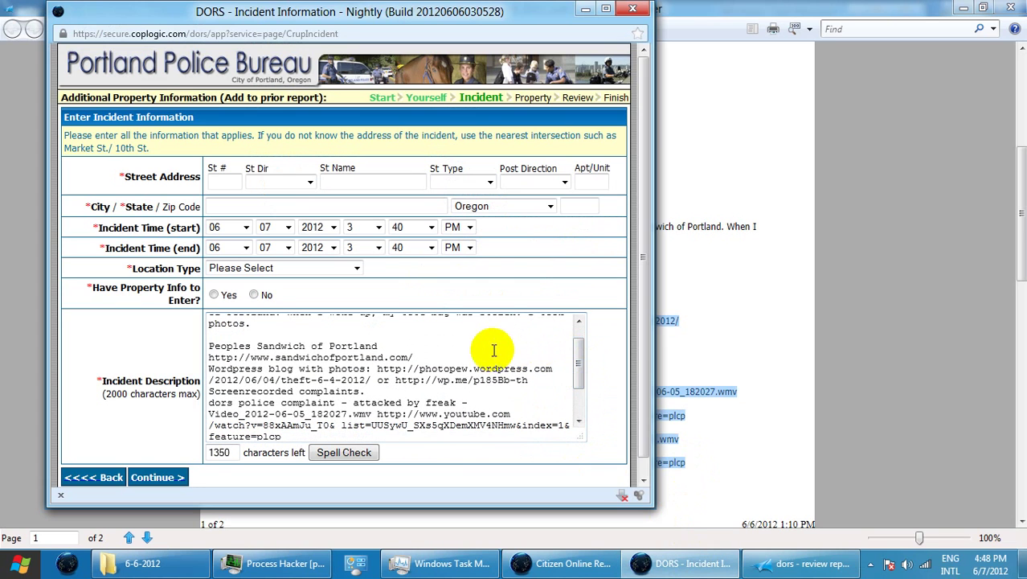
Break lines after the sandwichofportland link and before the photopew link, 'or', and wp.me link
triple_click(427, 357)
left_click(459, 359)
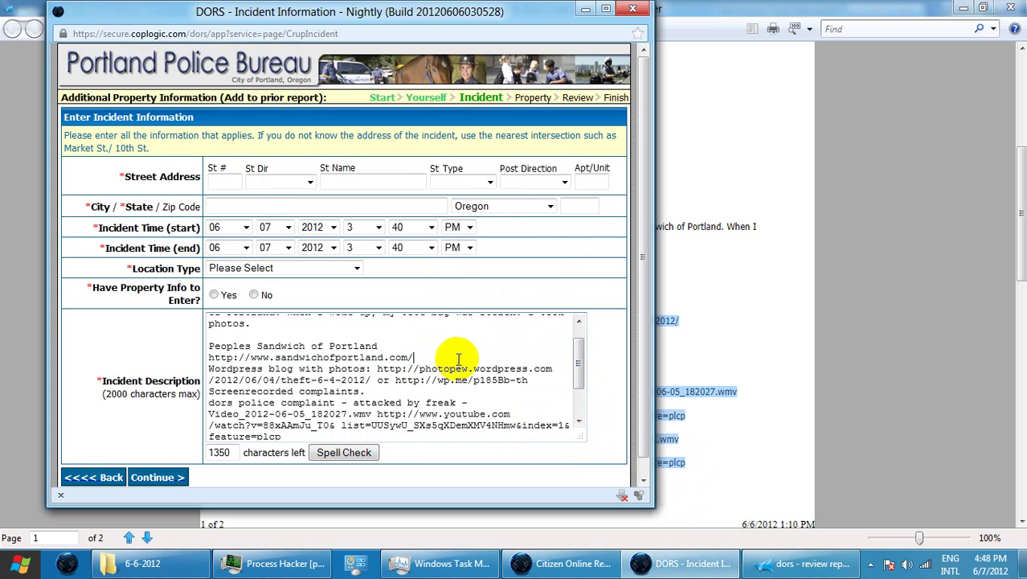
key("Return")
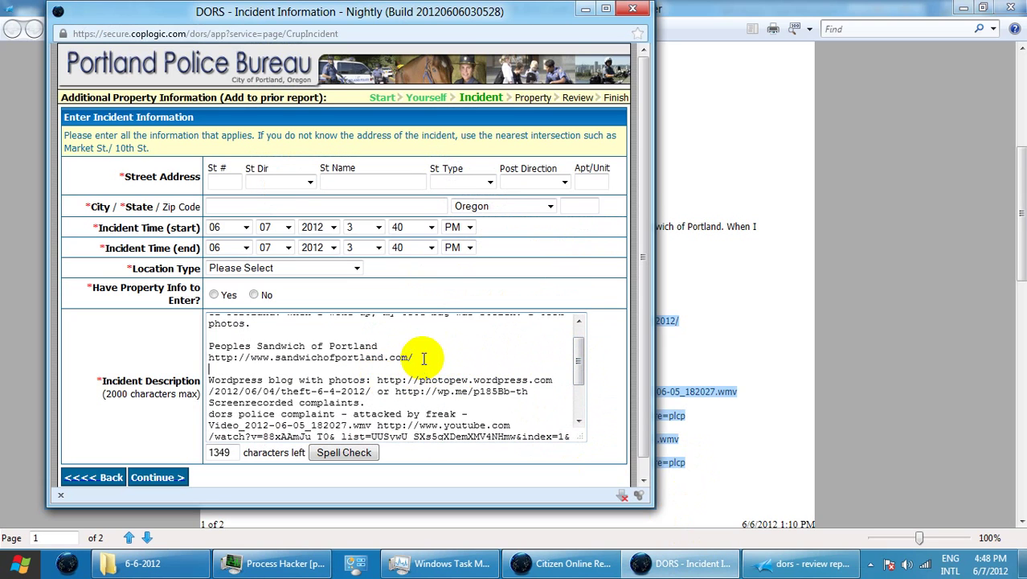
left_click(377, 380)
key("Return")
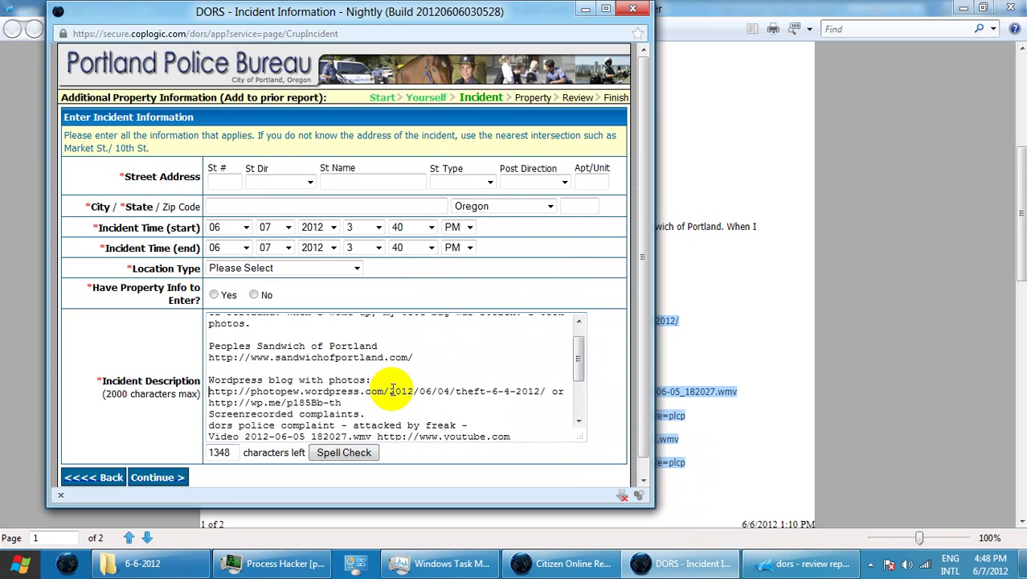
left_click(549, 391)
key("Return")
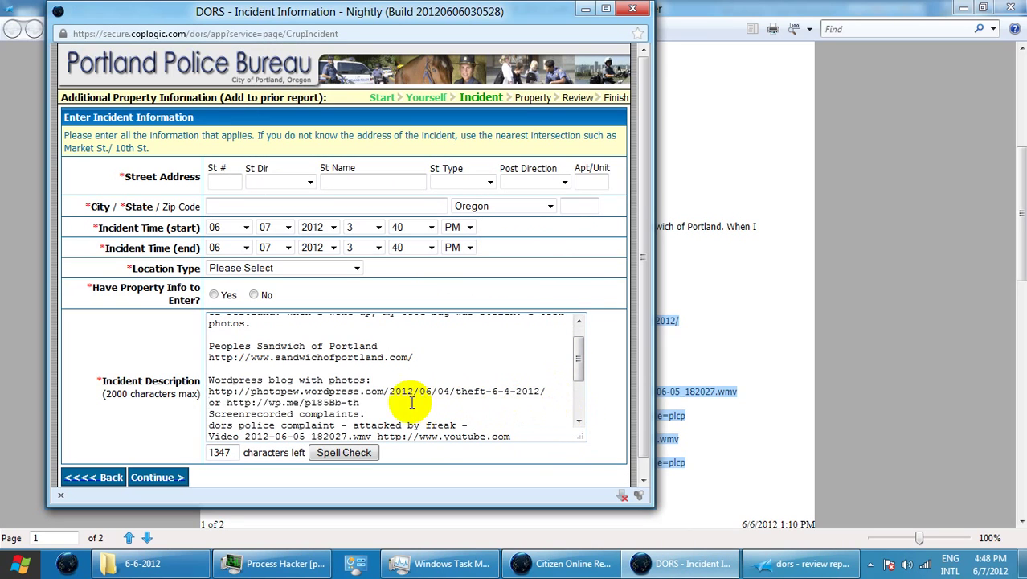
left_click(228, 402)
key("Return")
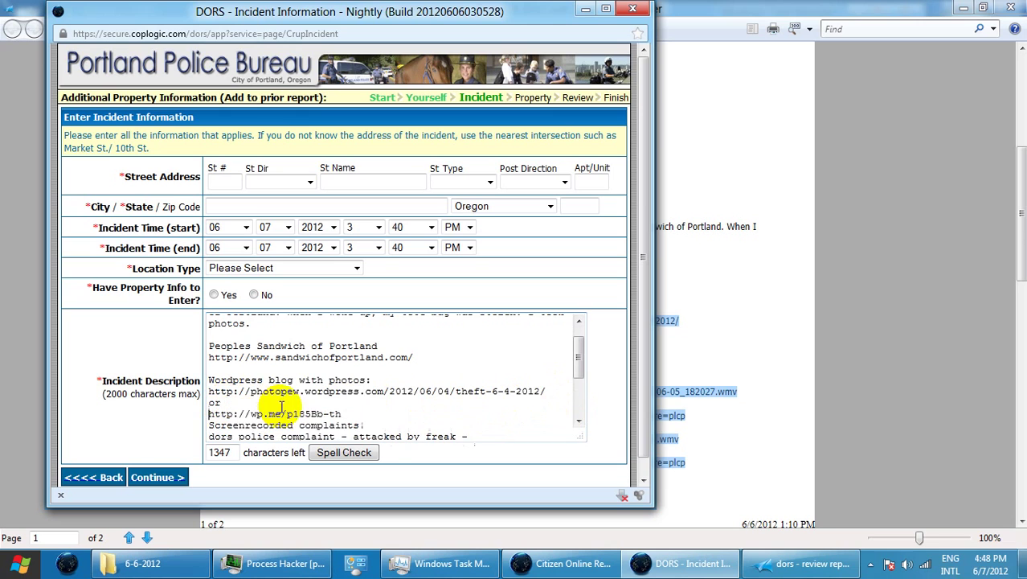
Add blank lines before 'Screenrecorded complaints.' and the second video entry; put the youtube link on its own line
scroll(346, 411, "down", 2)
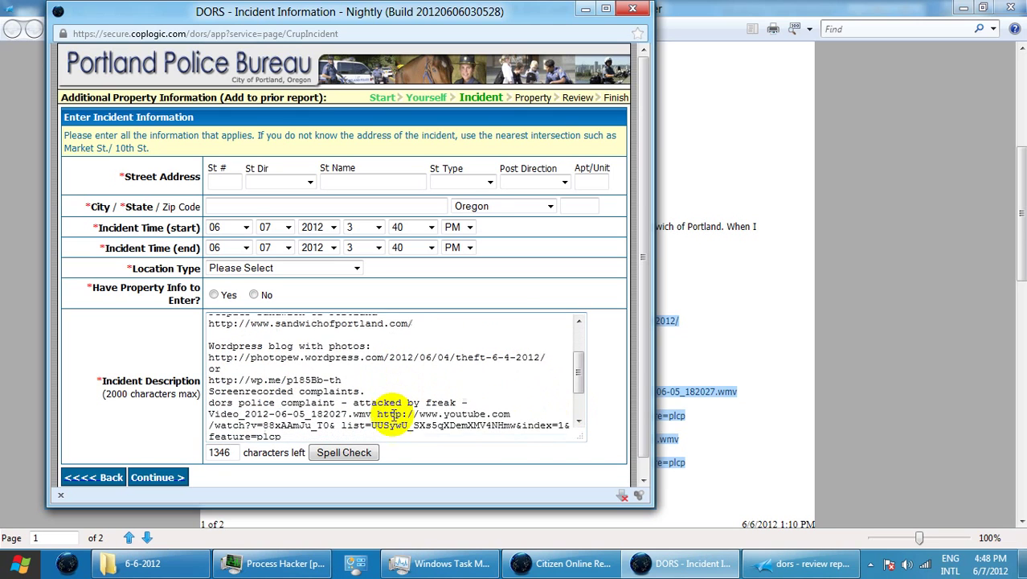
left_click(208, 356)
key("Return")
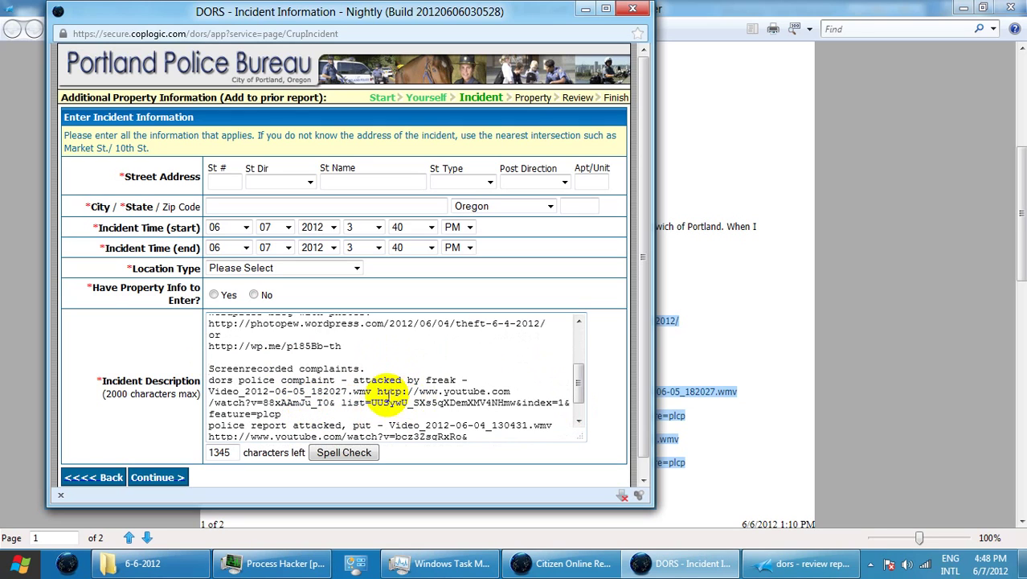
left_click(375, 391)
key("Return")
scroll(385, 430, "down", 1)
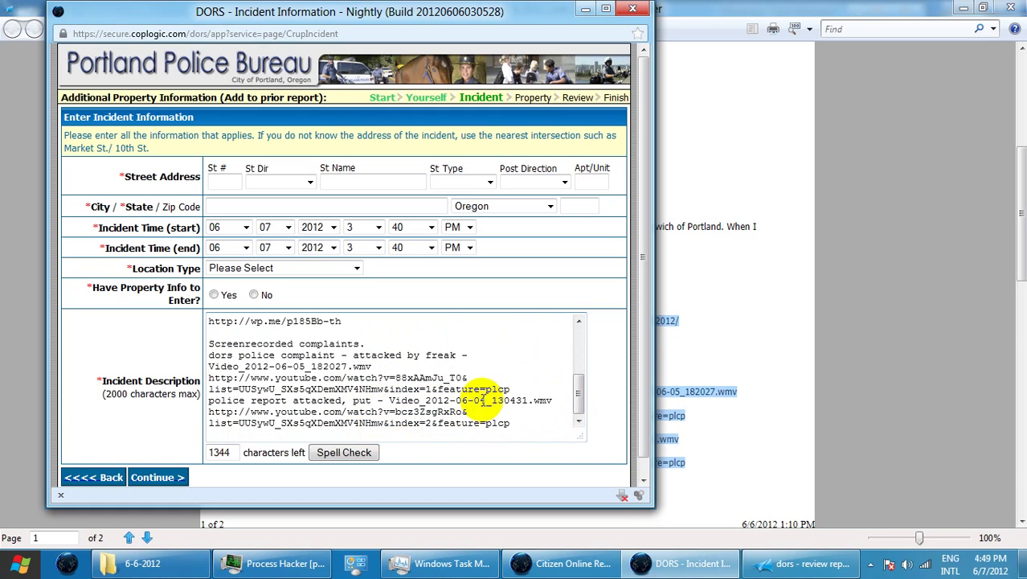
left_click(210, 400)
key("Return")
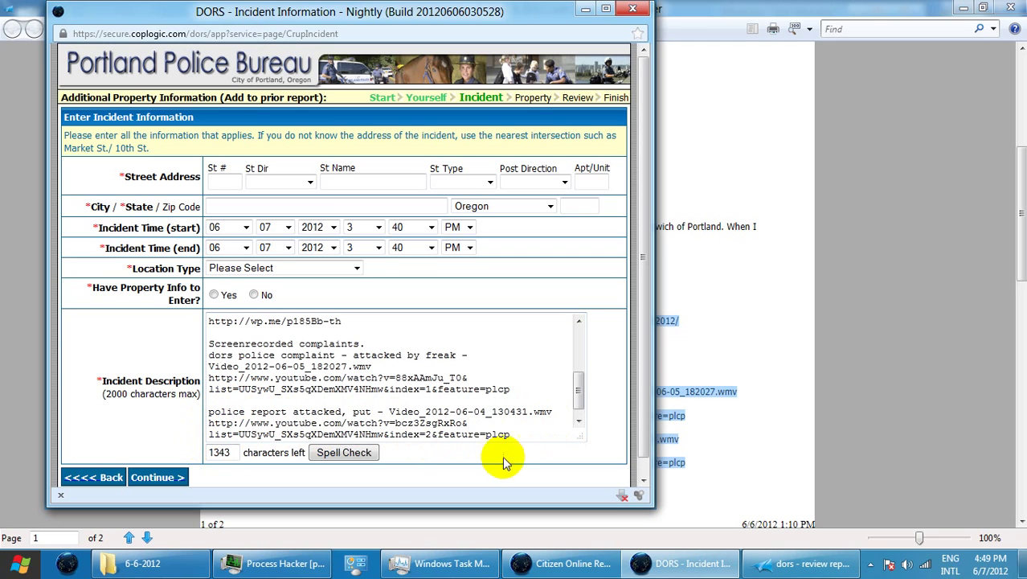
scroll(516, 434, "down", 1)
scroll(517, 434, "up", 4)
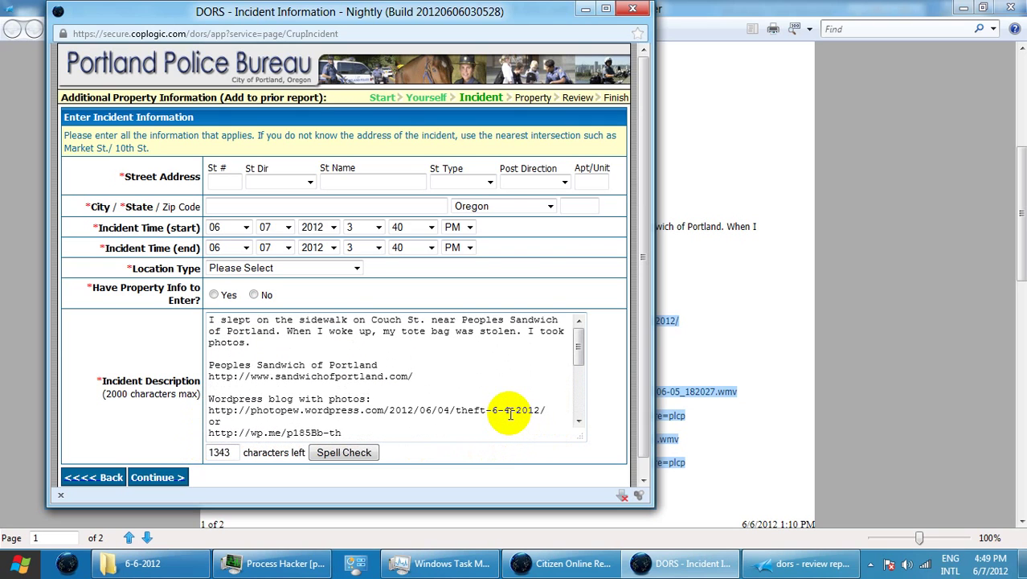
left_click(226, 180)
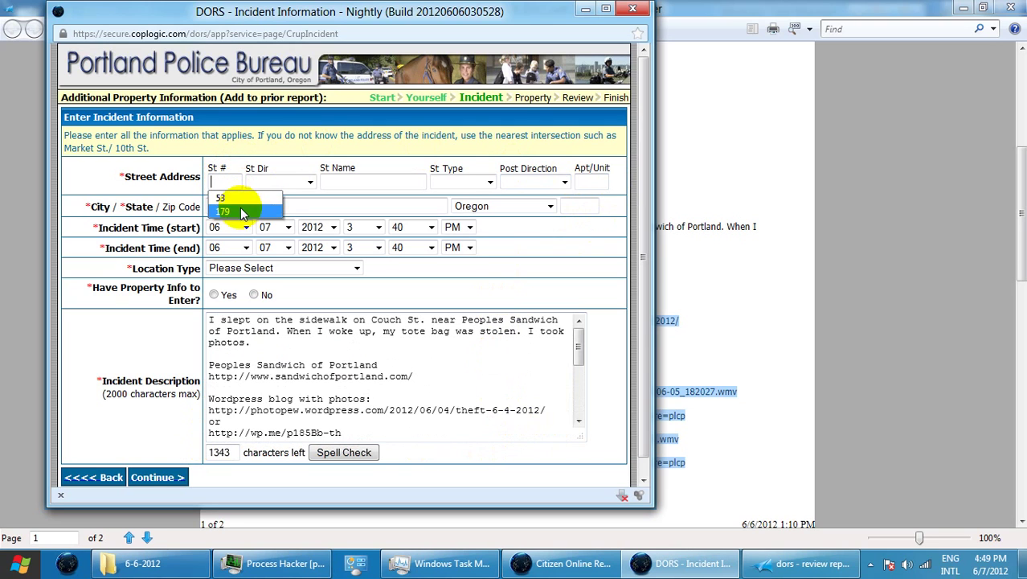
left_click(238, 199)
left_click(302, 181)
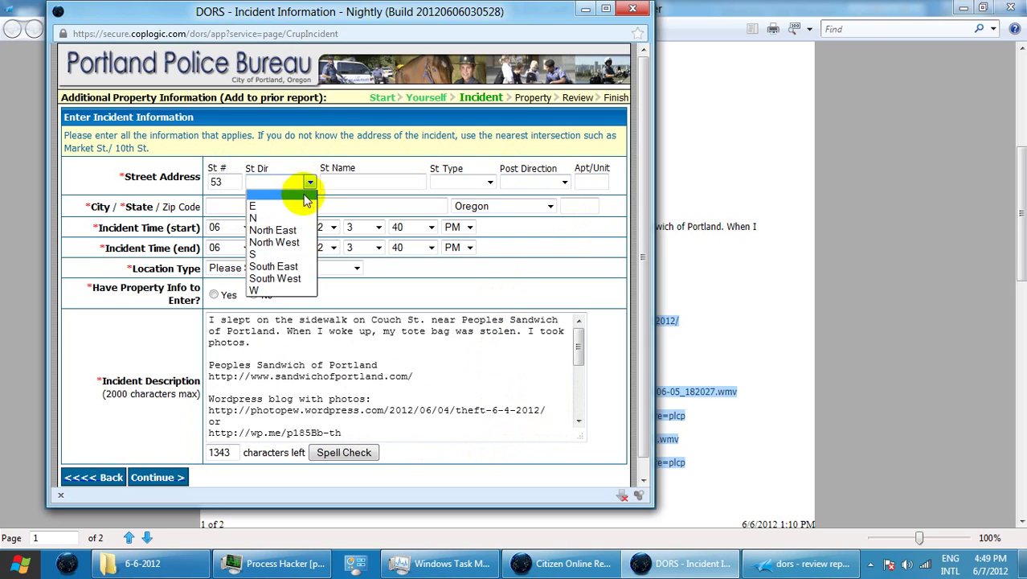
left_click(295, 242)
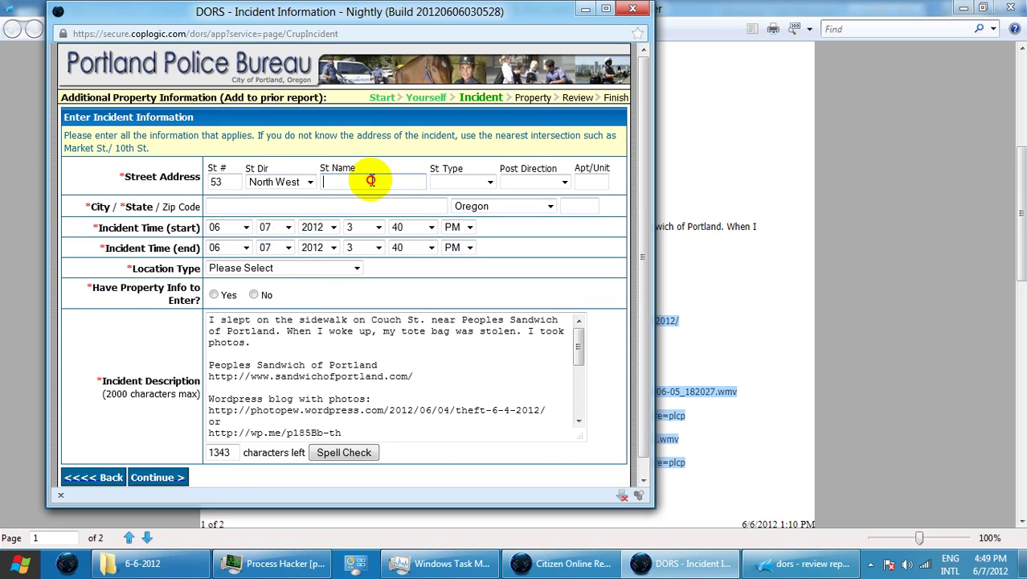
left_click(367, 180)
type("1s")
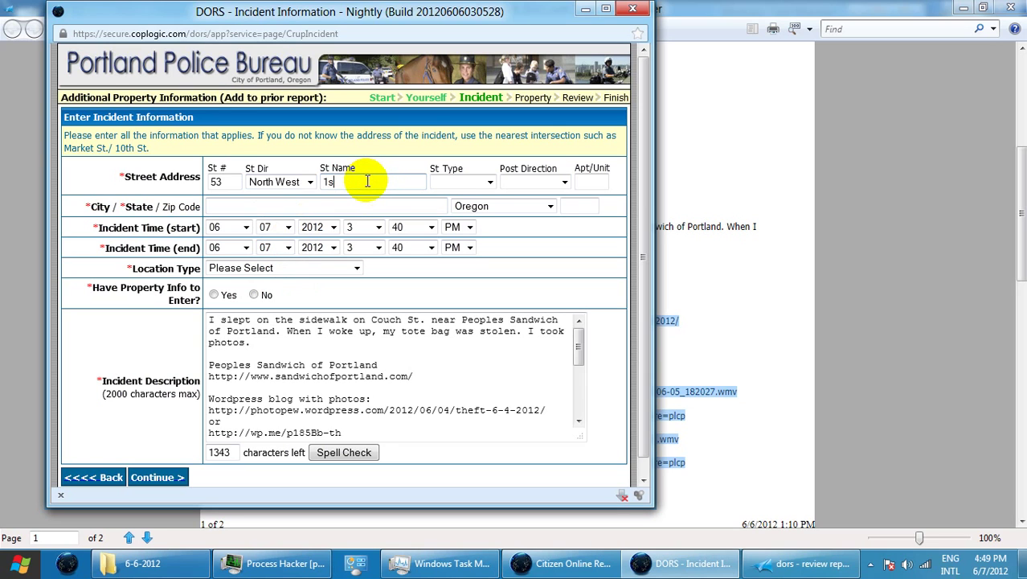
type("t")
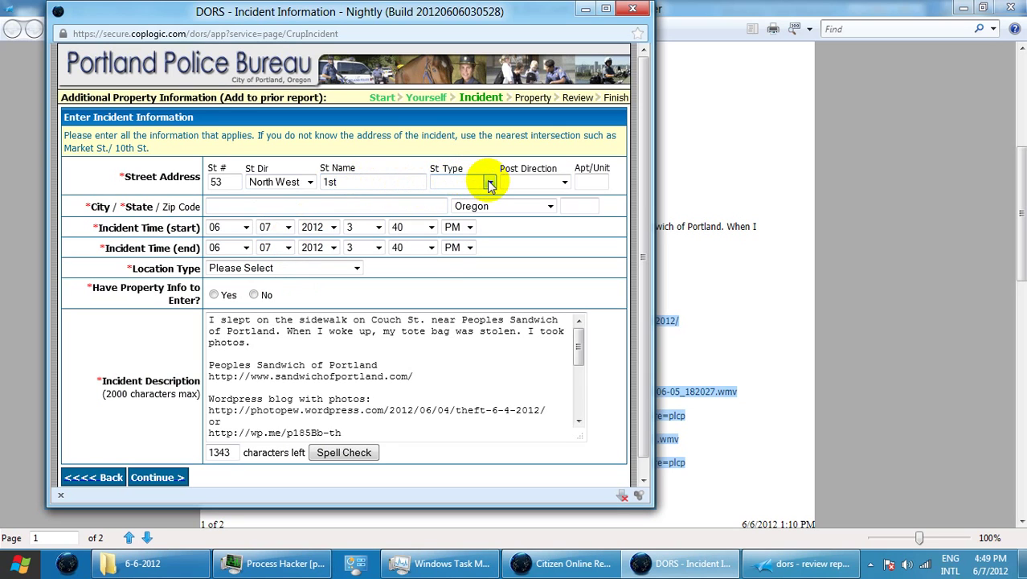
left_click(490, 183)
left_click(474, 217)
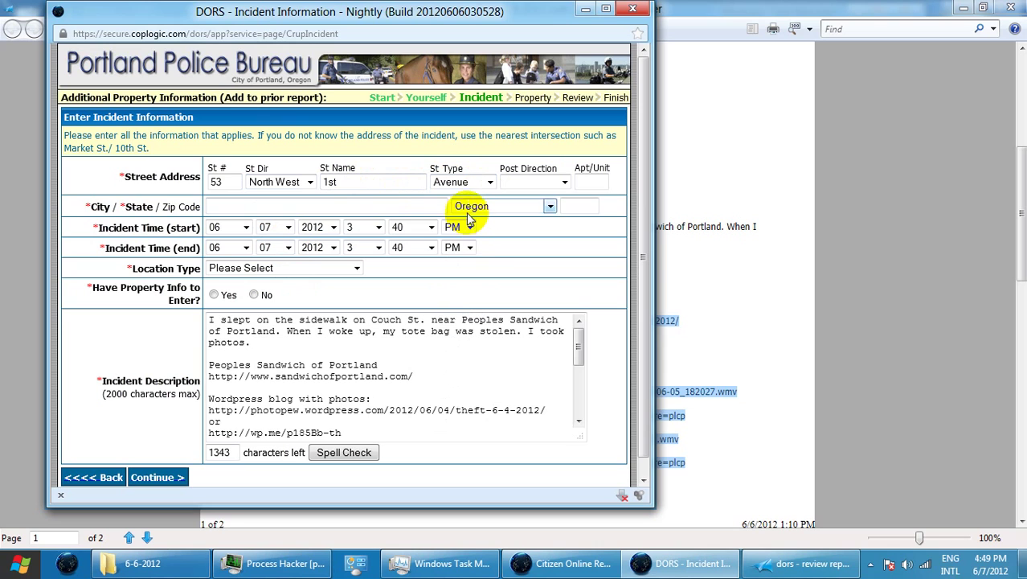
left_click(341, 207)
left_click(333, 223)
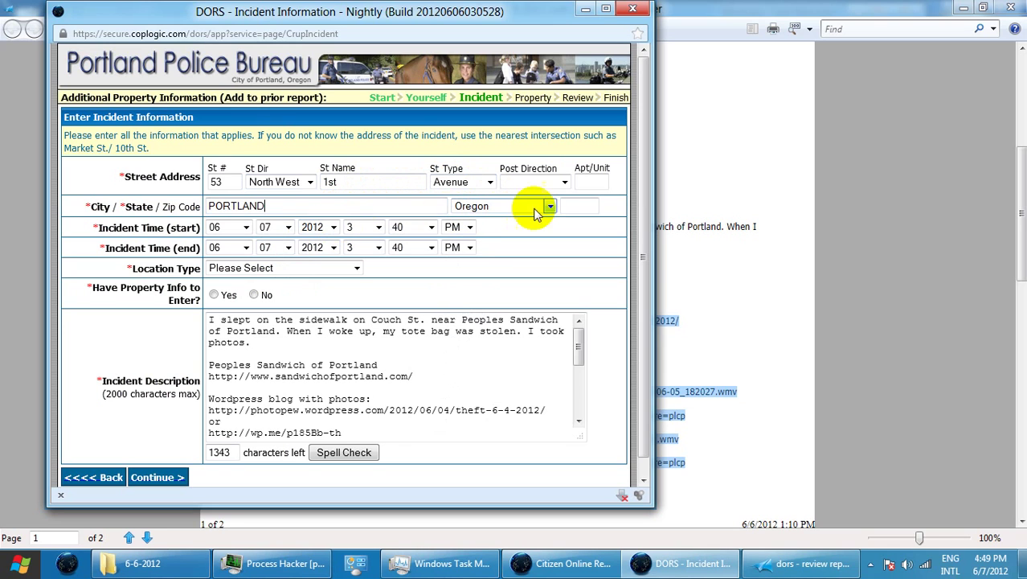
left_click(565, 204)
left_click(581, 219)
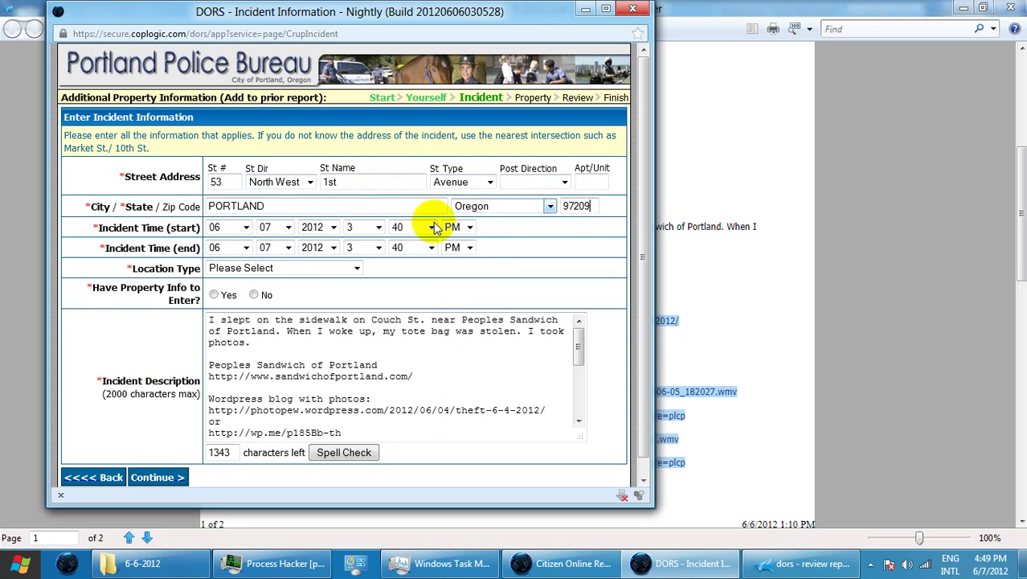
Bring the saved XPS review report to the front and scroll through it for comparison
left_click(774, 263)
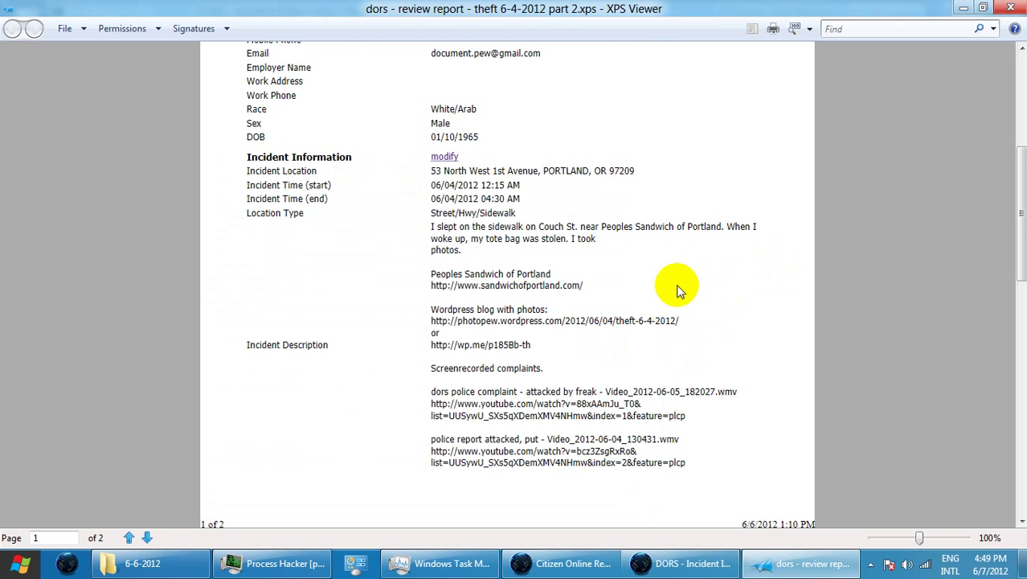
scroll(643, 289, "up", 3)
scroll(676, 289, "up", 3)
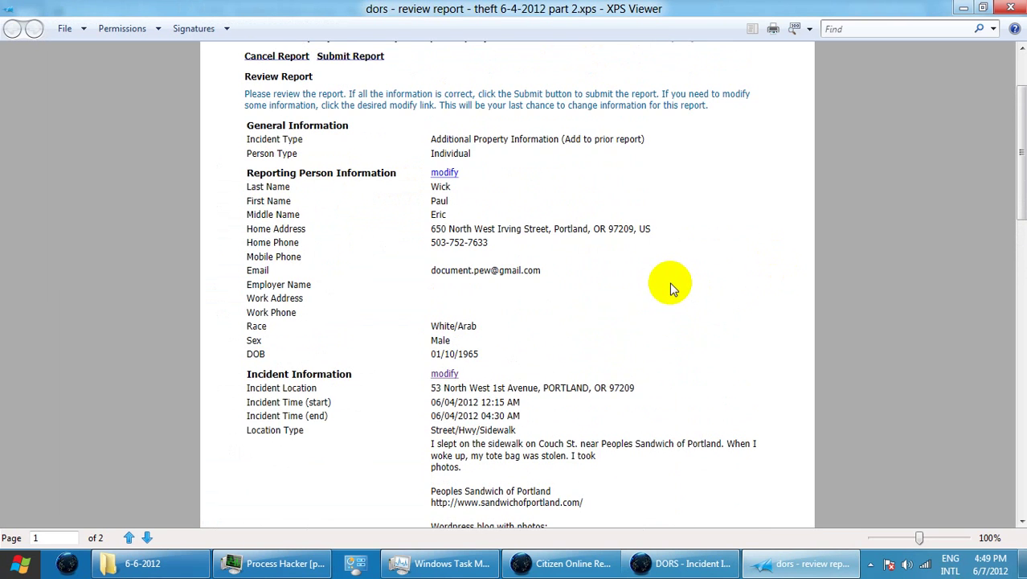
scroll(670, 283, "down", 4)
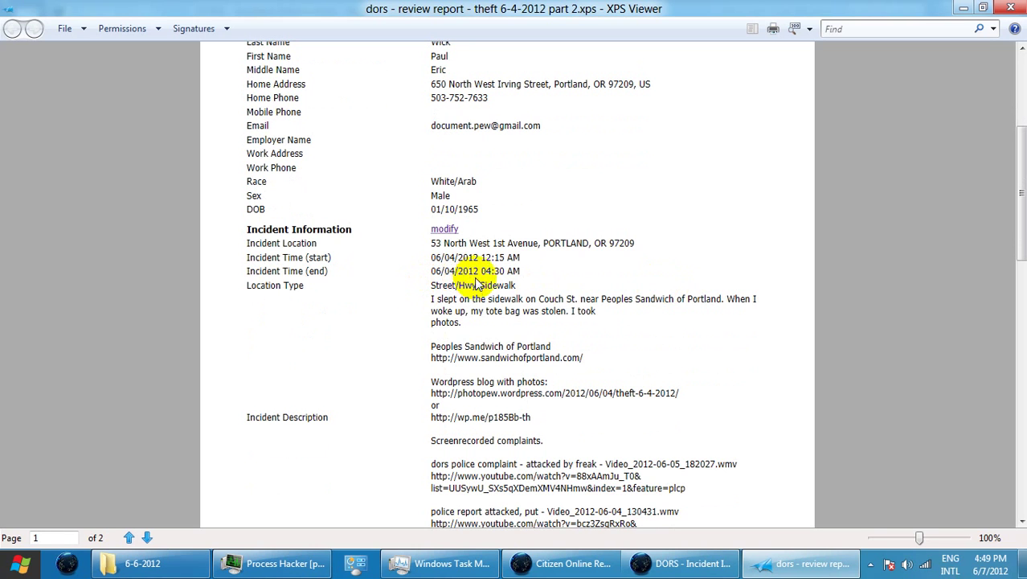
Back on the form, set start and end day to 04 and start time to 12:15 AM
left_click(964, 8)
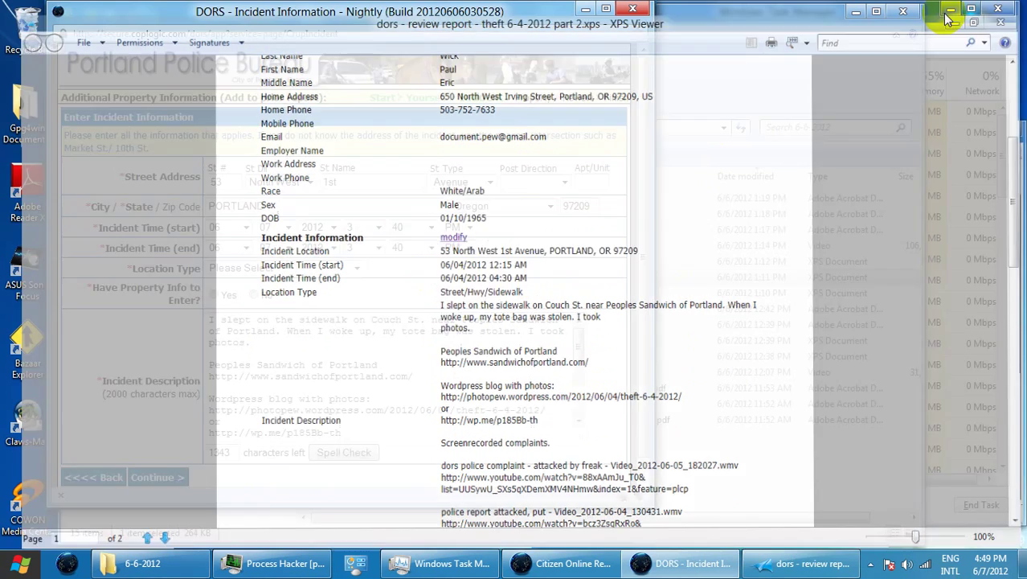
left_click(287, 227)
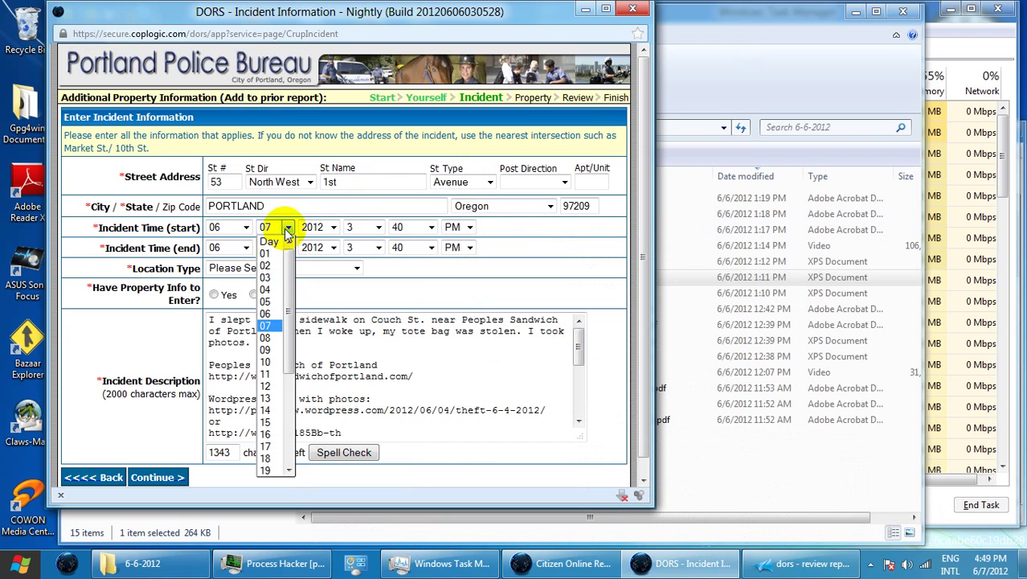
left_click(276, 296)
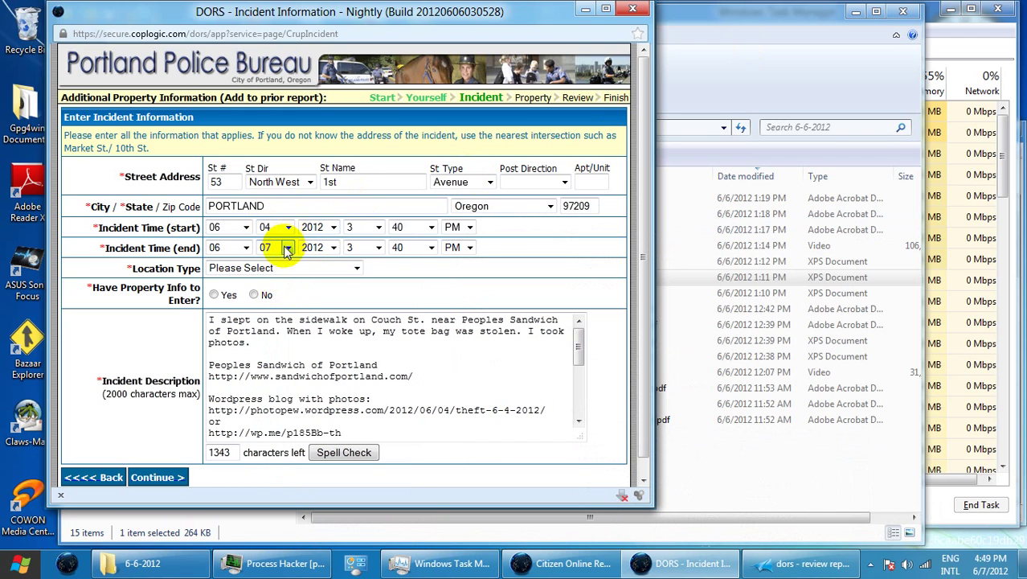
left_click(287, 248)
left_click(275, 309)
left_click(374, 228)
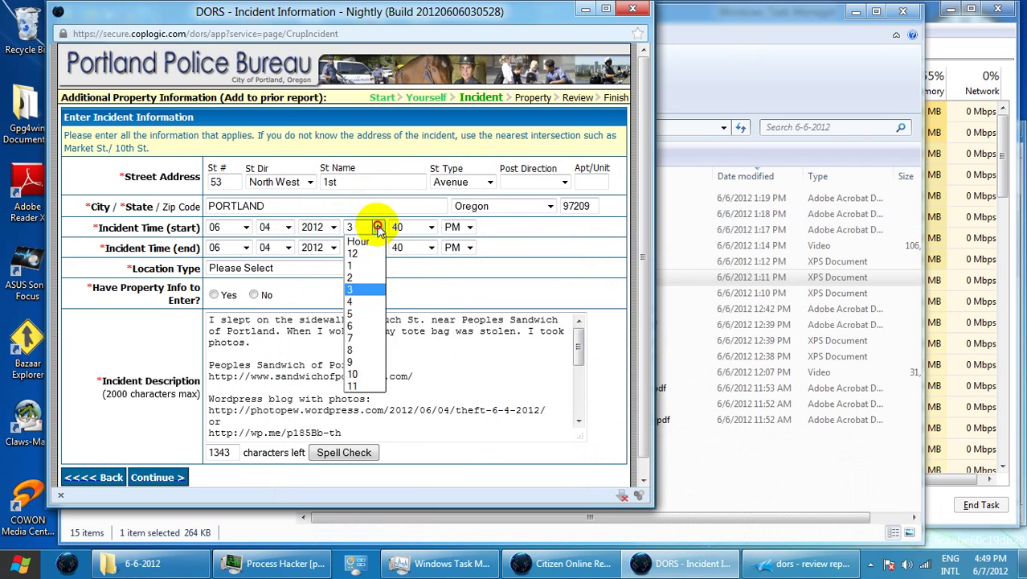
left_click(361, 252)
left_click(421, 233)
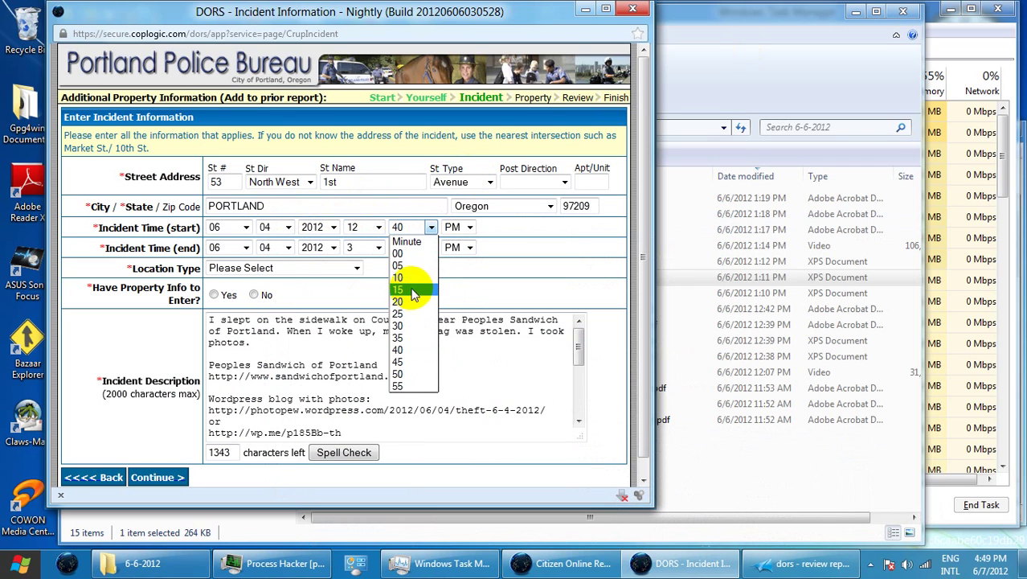
left_click(414, 288)
left_click(468, 227)
left_click(452, 241)
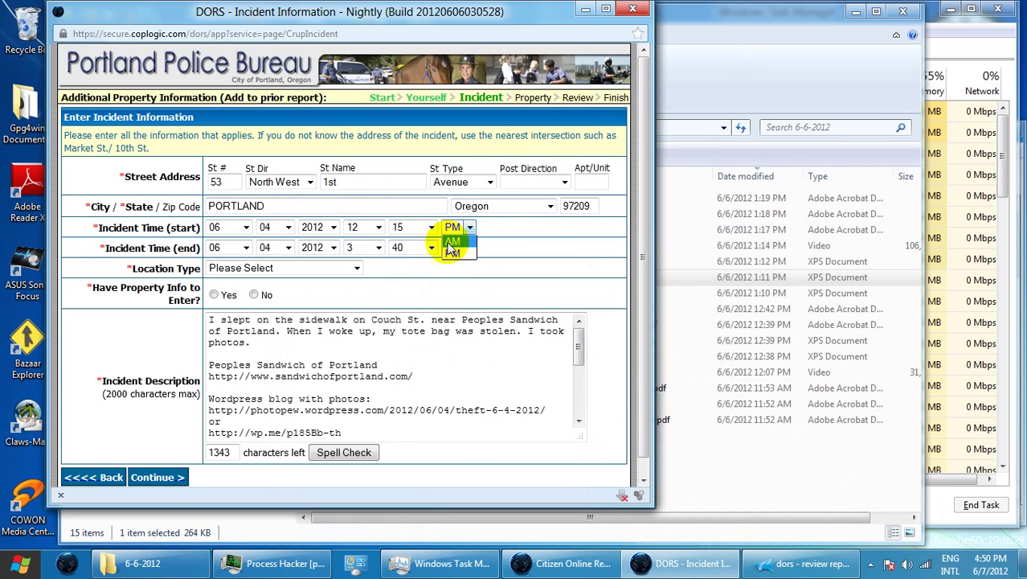
Set the incident end time to 4:30 AM
left_click(378, 248)
left_click(373, 322)
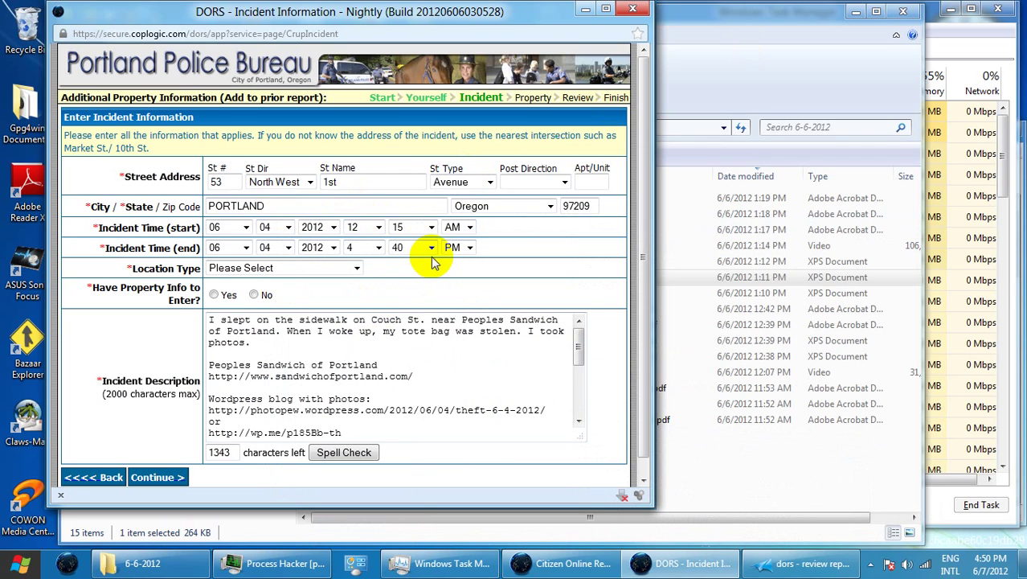
left_click(429, 248)
left_click(412, 346)
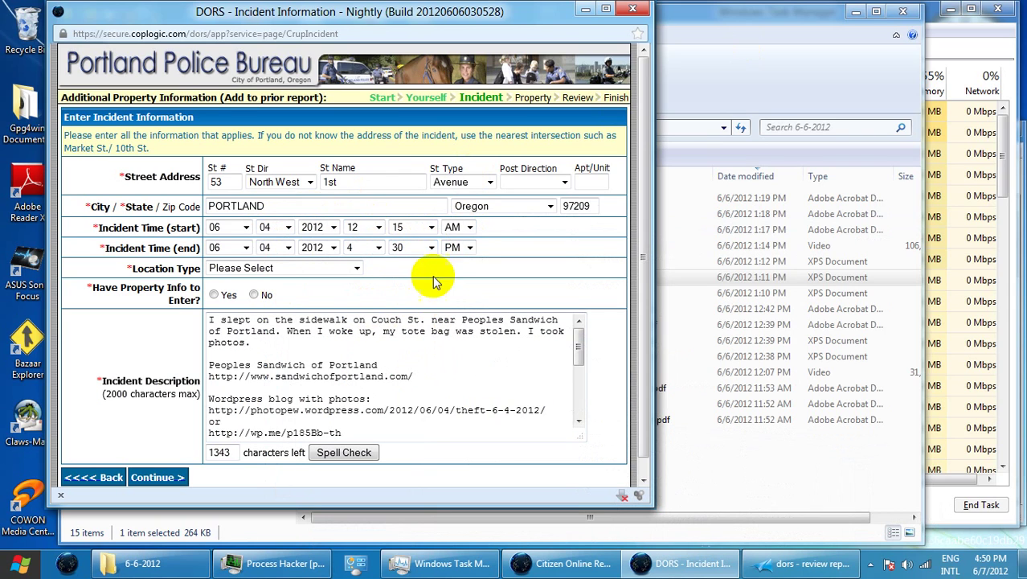
left_click(469, 247)
left_click(461, 261)
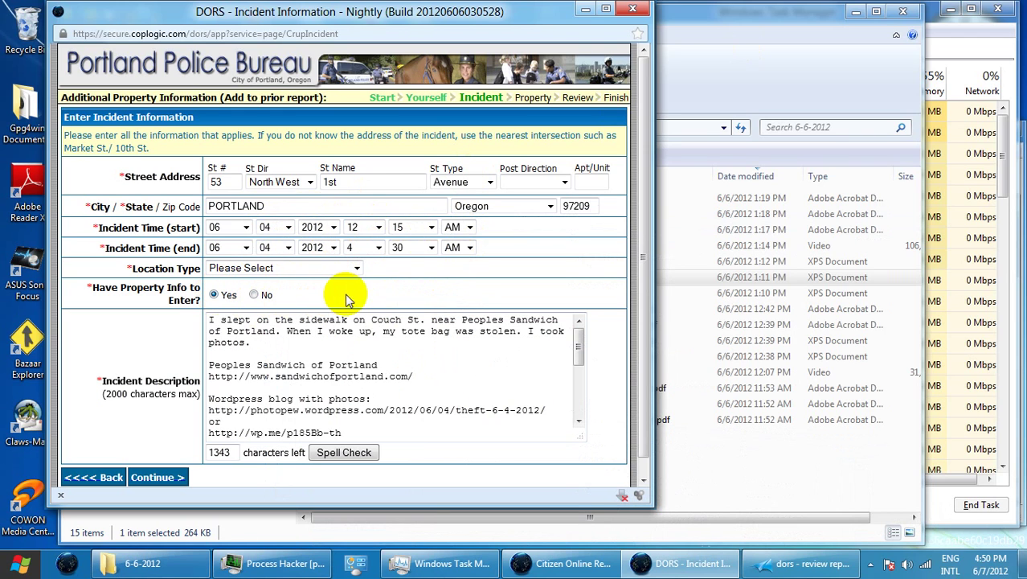
Set the location type to Street/Hwy/Sidewalk and place the caret after 'Peoples' in the description
left_click(356, 267)
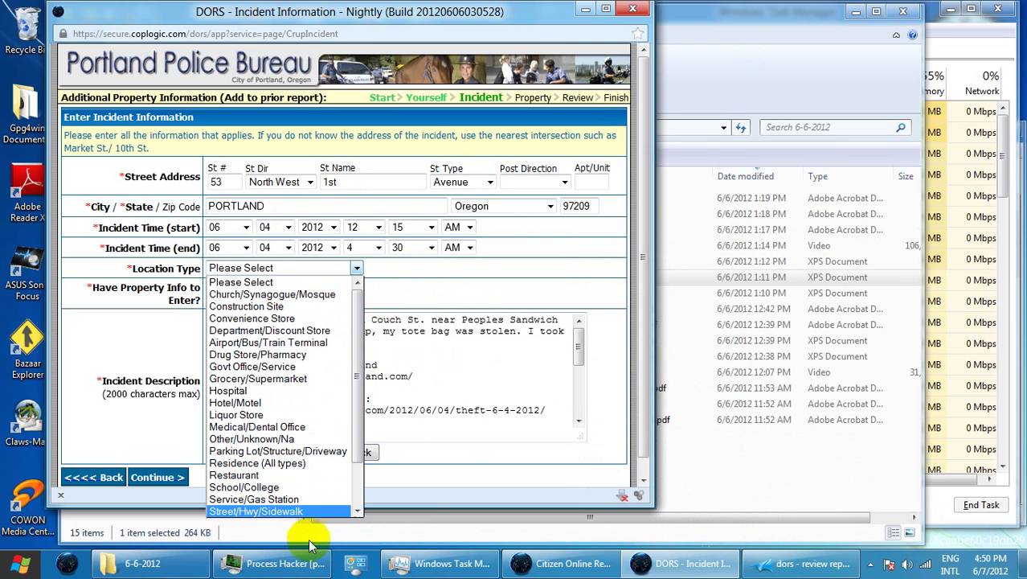
left_click(316, 511)
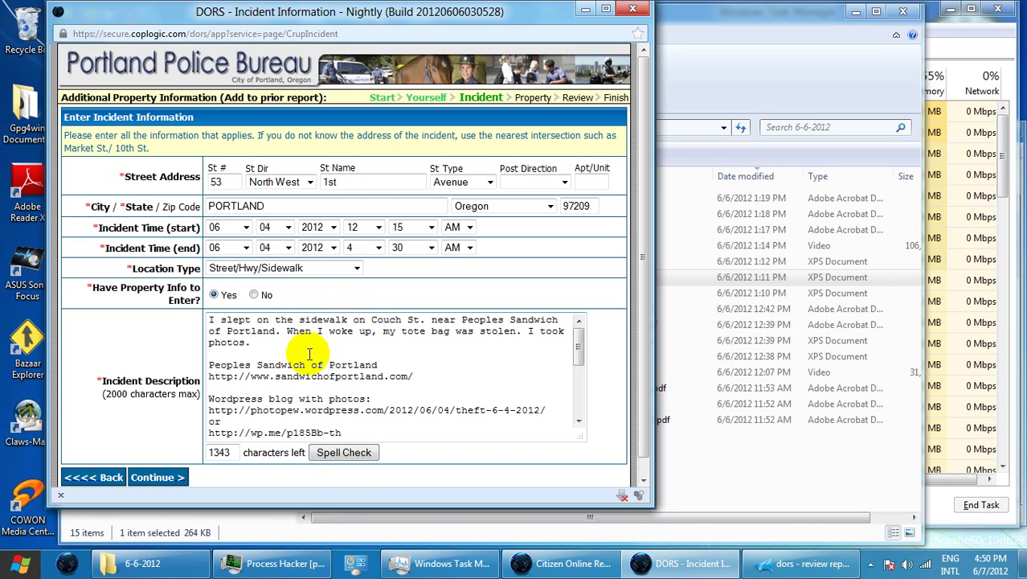
left_click(503, 320)
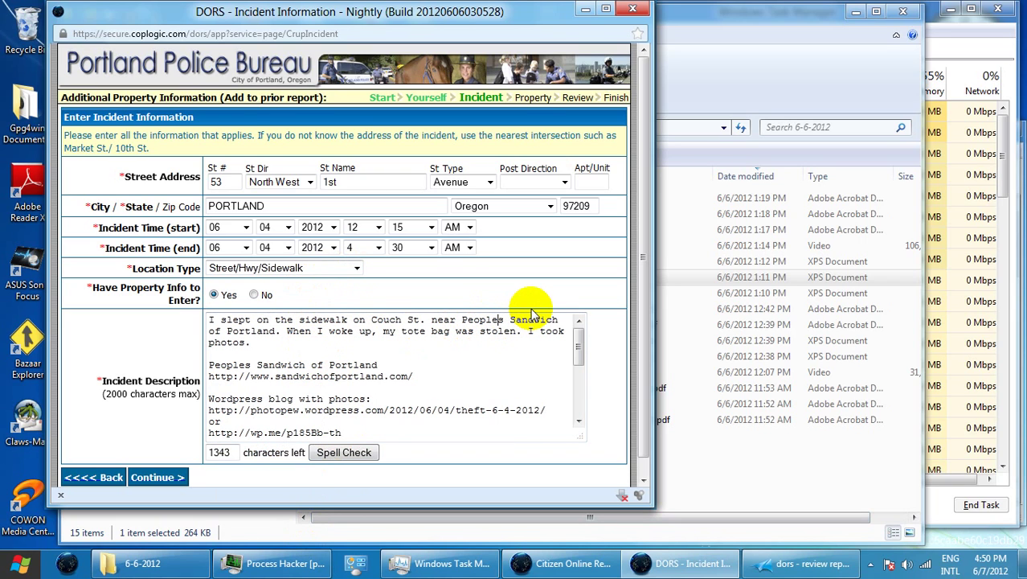
Add the apostrophe so the description reads 'People's Sandwich', review it, and continue
type("''")
key("BackSpace")
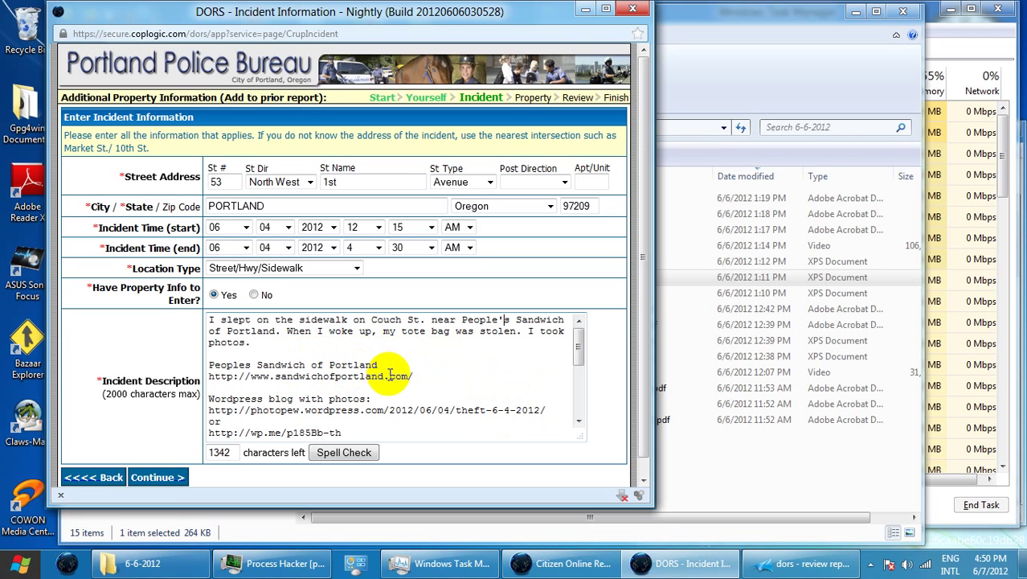
scroll(389, 376, "down", 3)
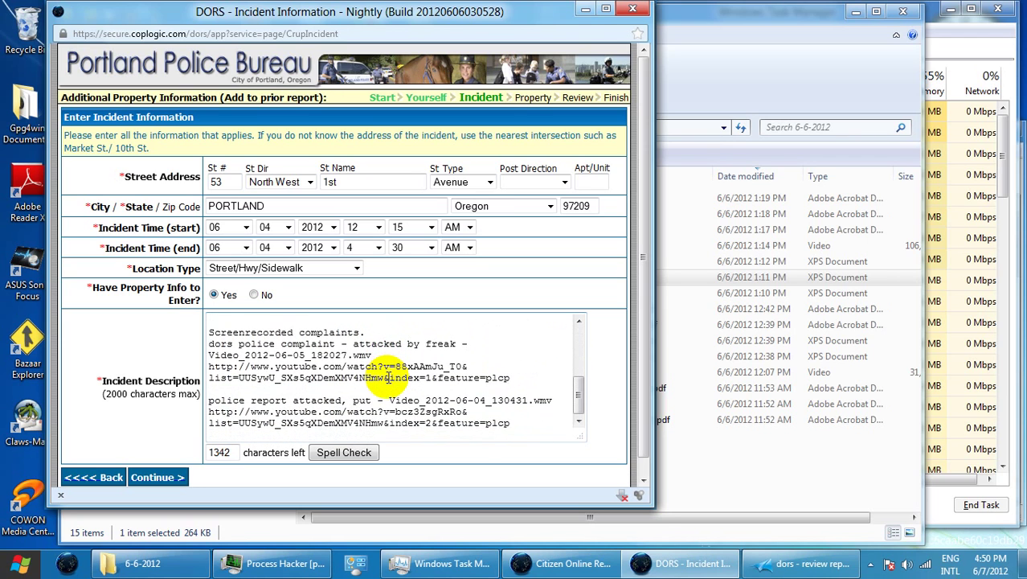
scroll(389, 376, "up", 3)
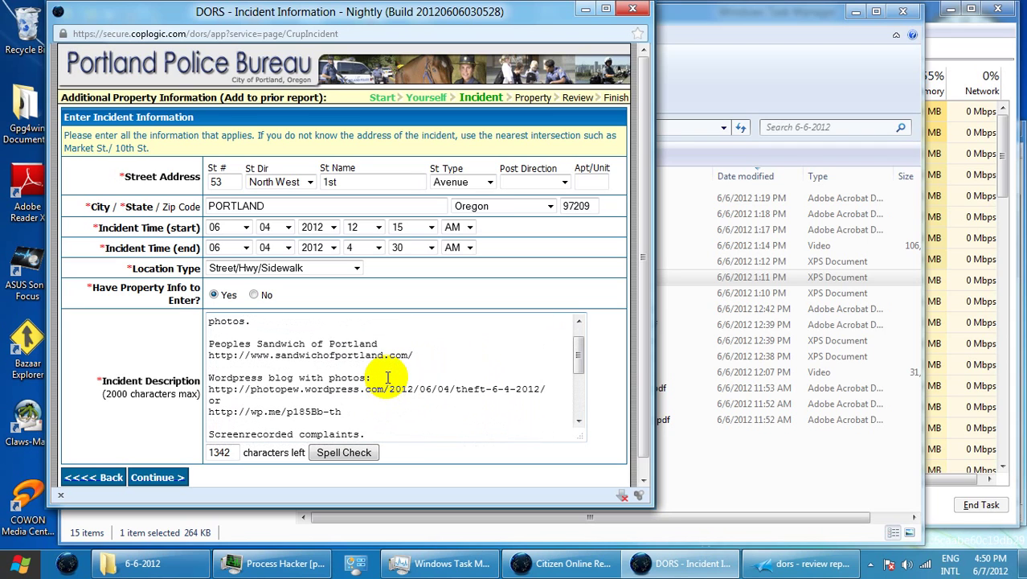
scroll(389, 376, "up", 2)
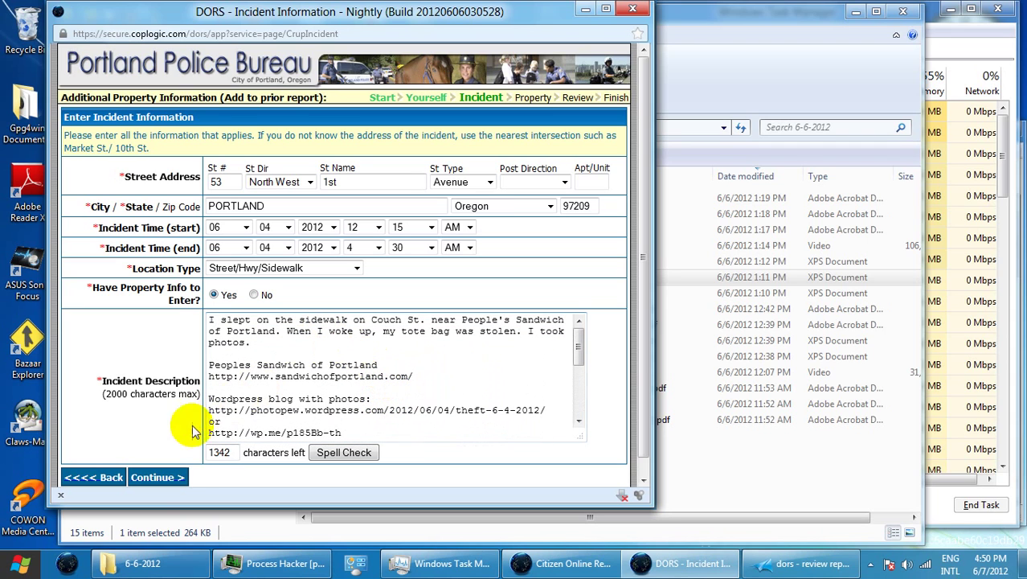
left_click(161, 479)
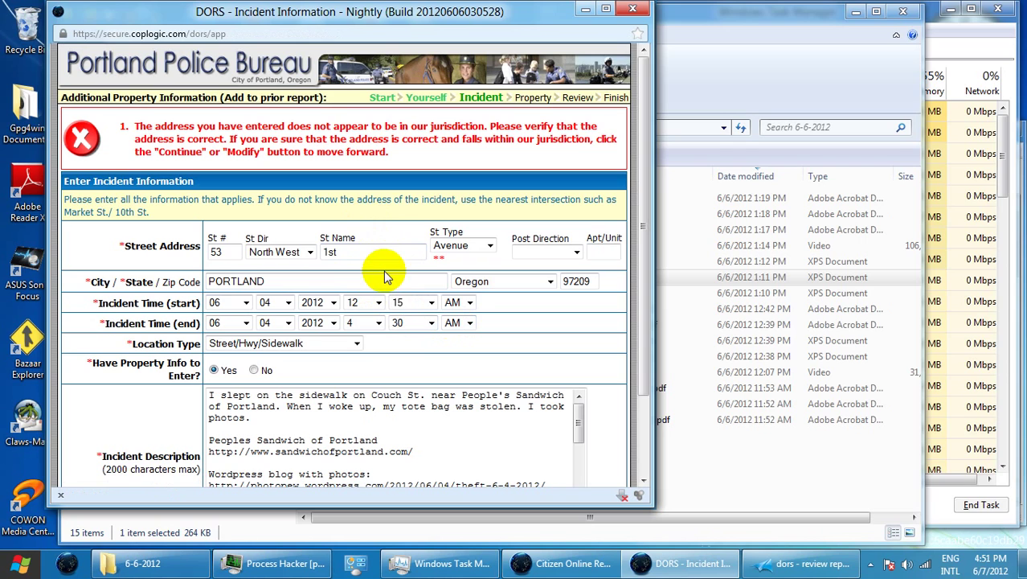
Replace the street name 1st with First and continue to the Property page
left_click_drag(344, 253, 317, 254)
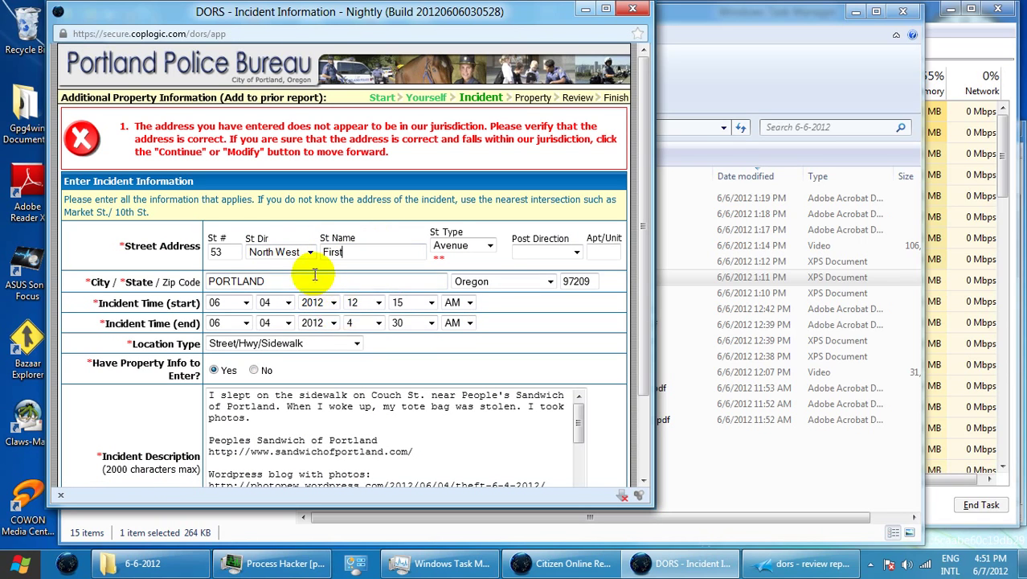
left_click_drag(647, 358, 648, 443)
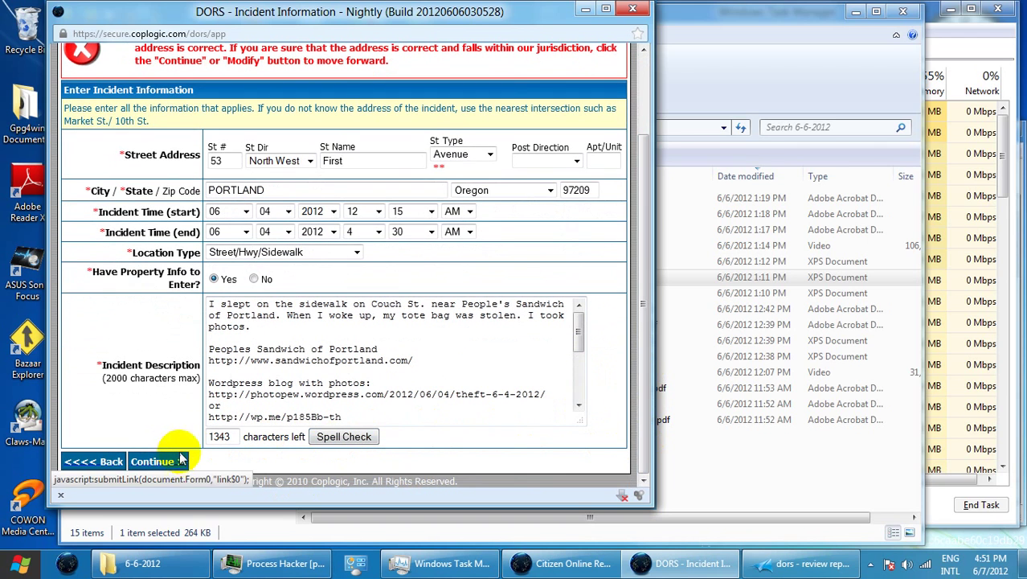
left_click(153, 461)
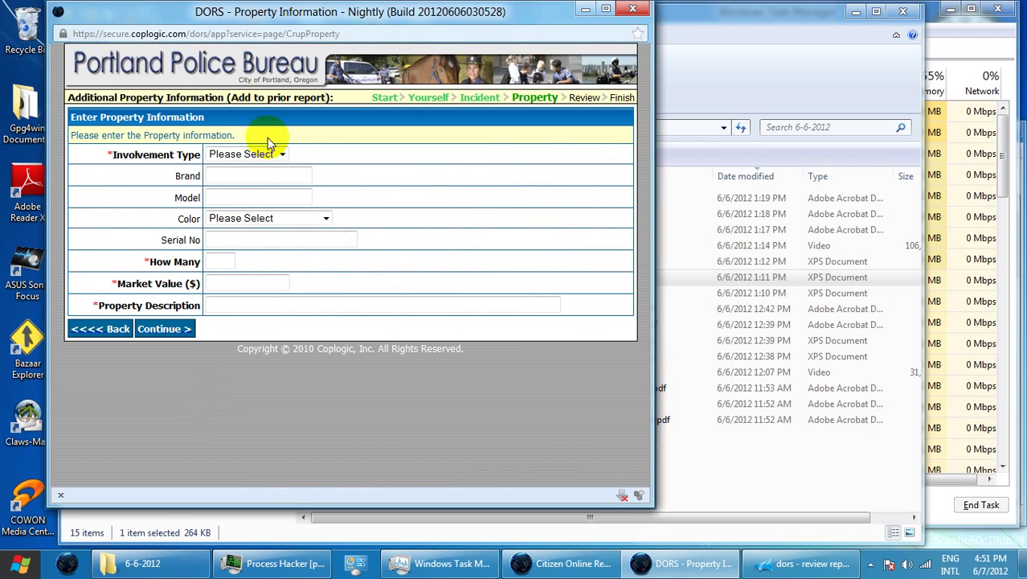
Mark the property as Stolen, with brand Ginger and market value 2.00
left_click(269, 153)
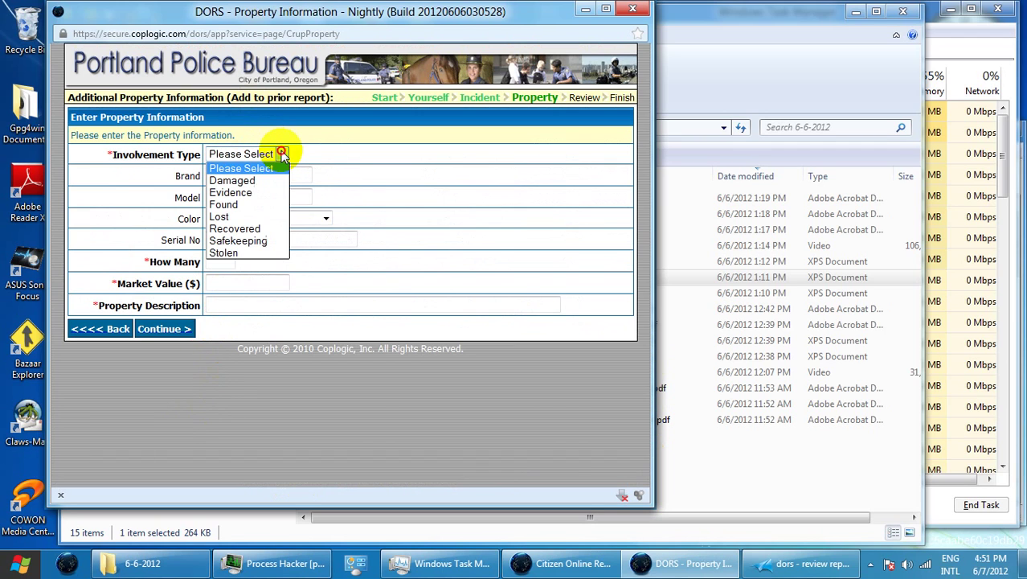
left_click(262, 254)
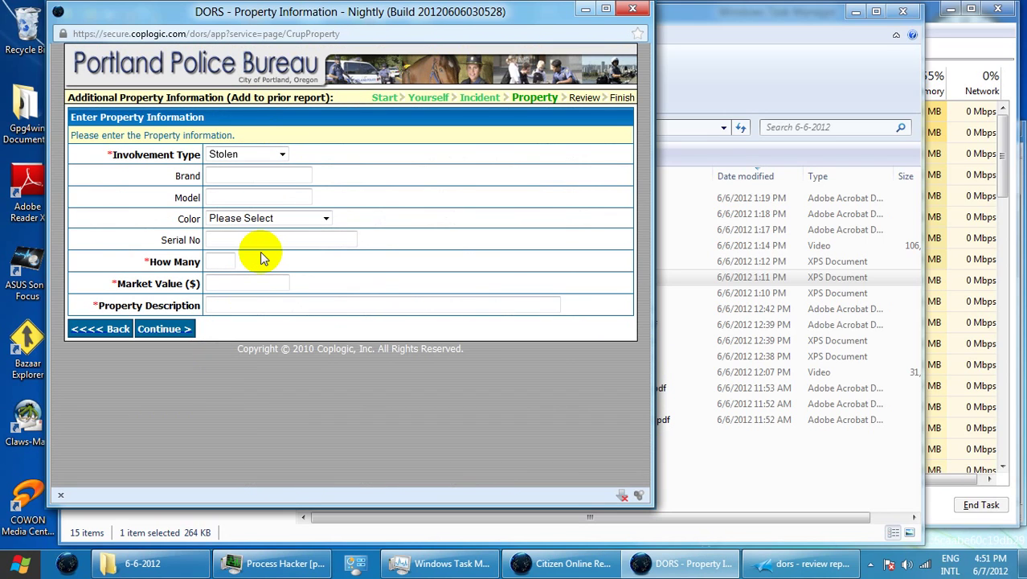
left_click(278, 175)
type("Ginger")
type("1")
left_click(227, 287)
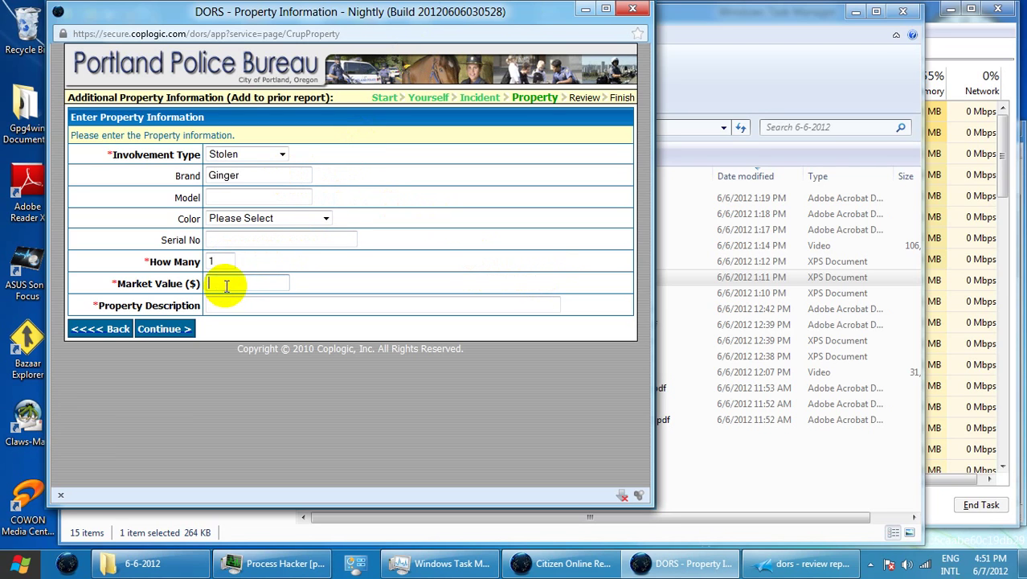
type("2")
left_click(236, 257)
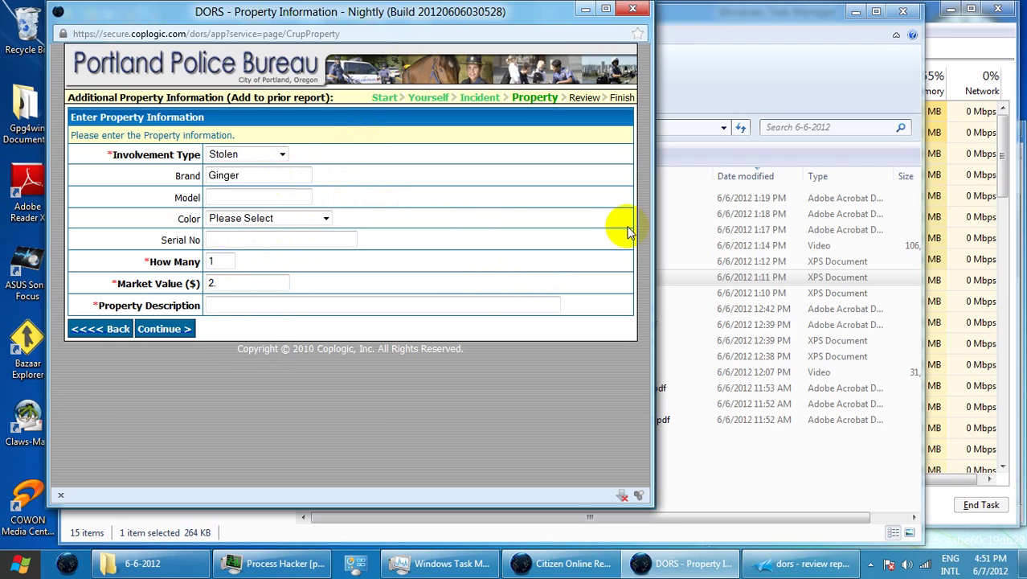
left_click(280, 277)
type(".00")
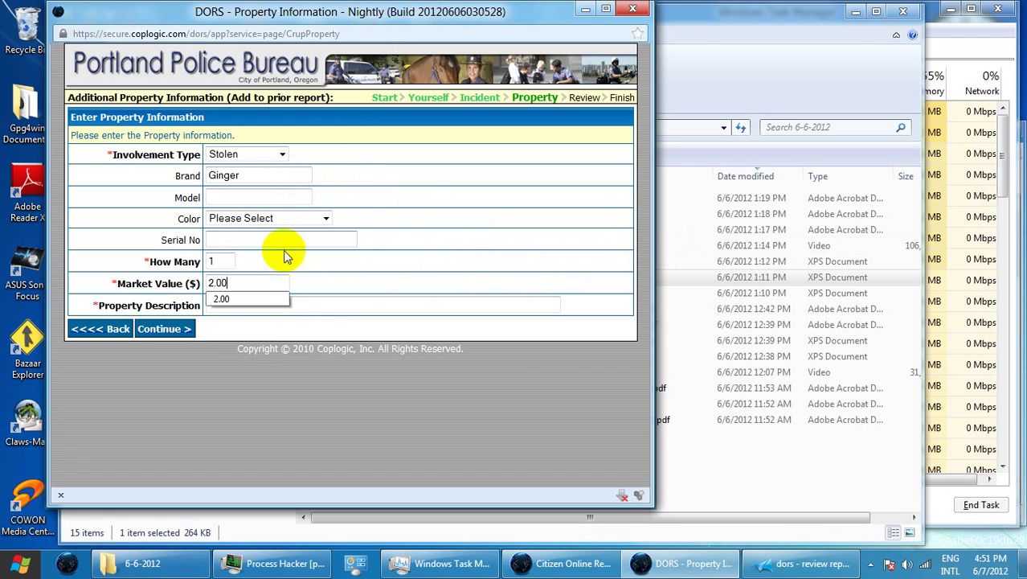
Write the property description 'spoon bought from Fred Meyer'
left_click(305, 304)
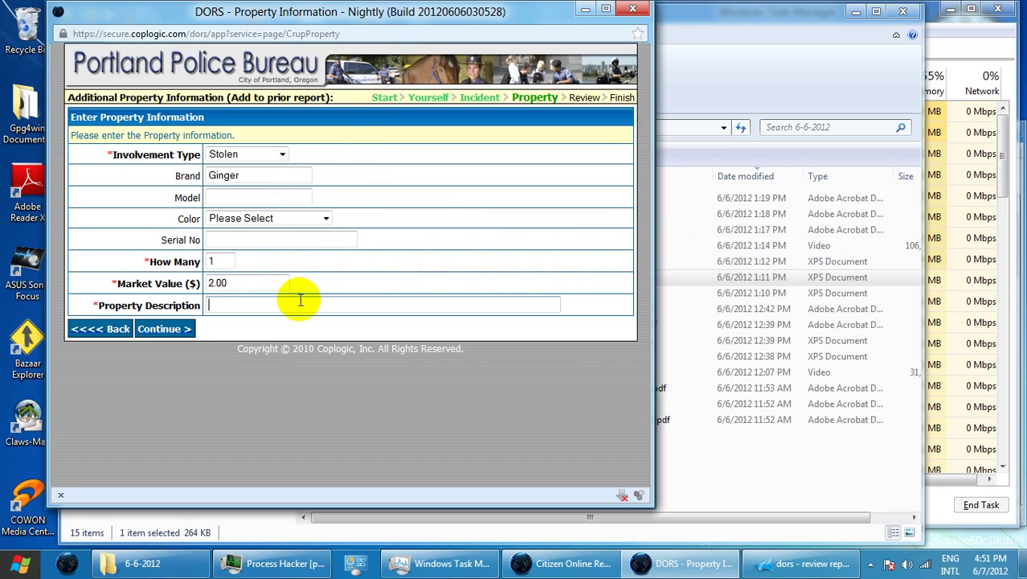
type("s")
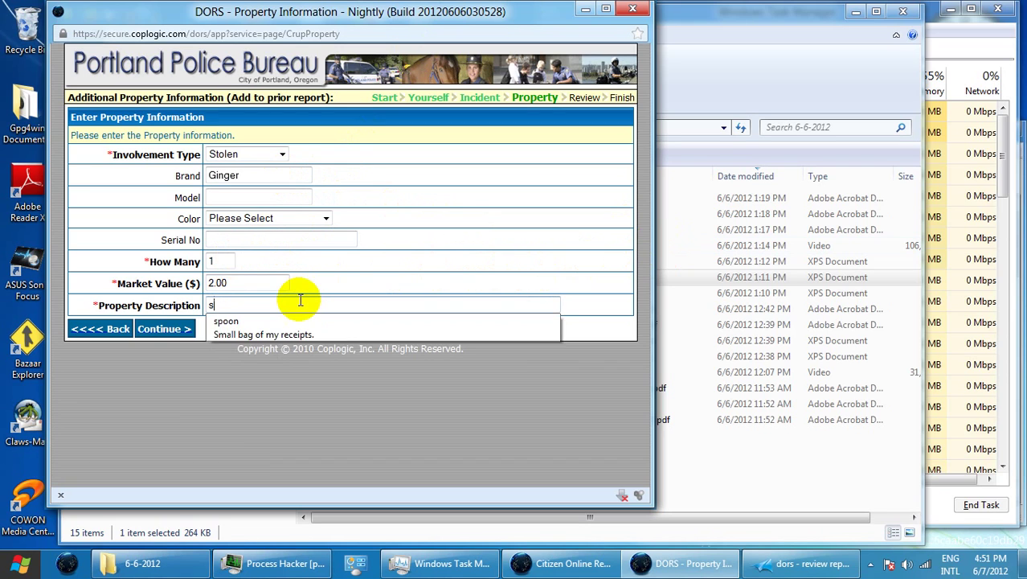
type("poon from")
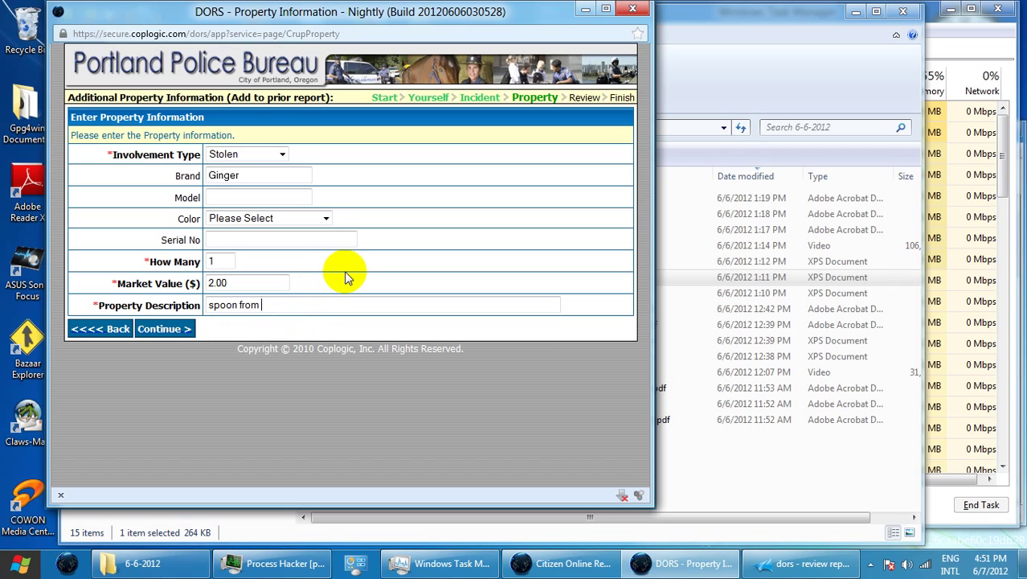
key("alt+shift")
type("f")
type("Fred Meyer.")
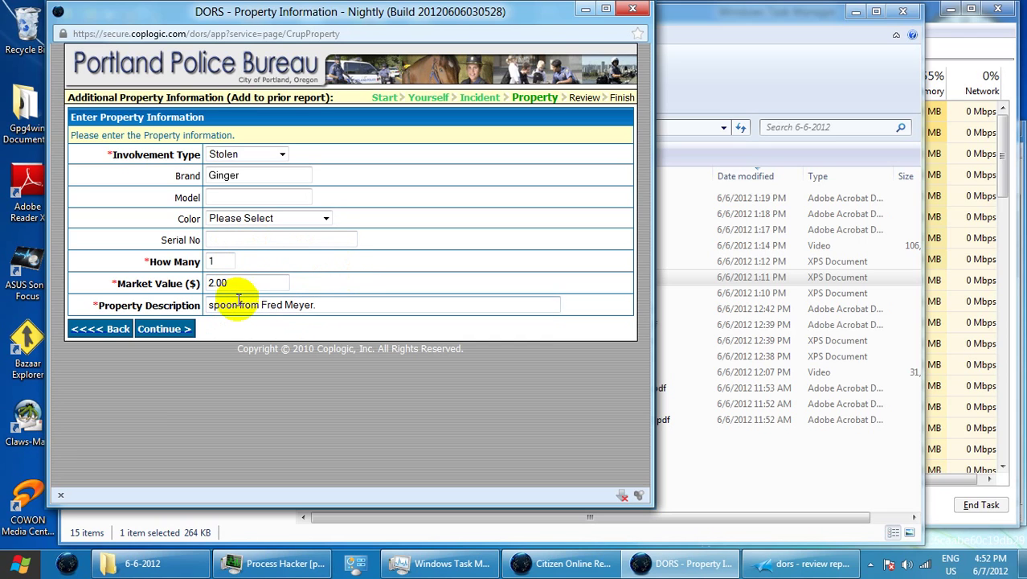
type("bo")
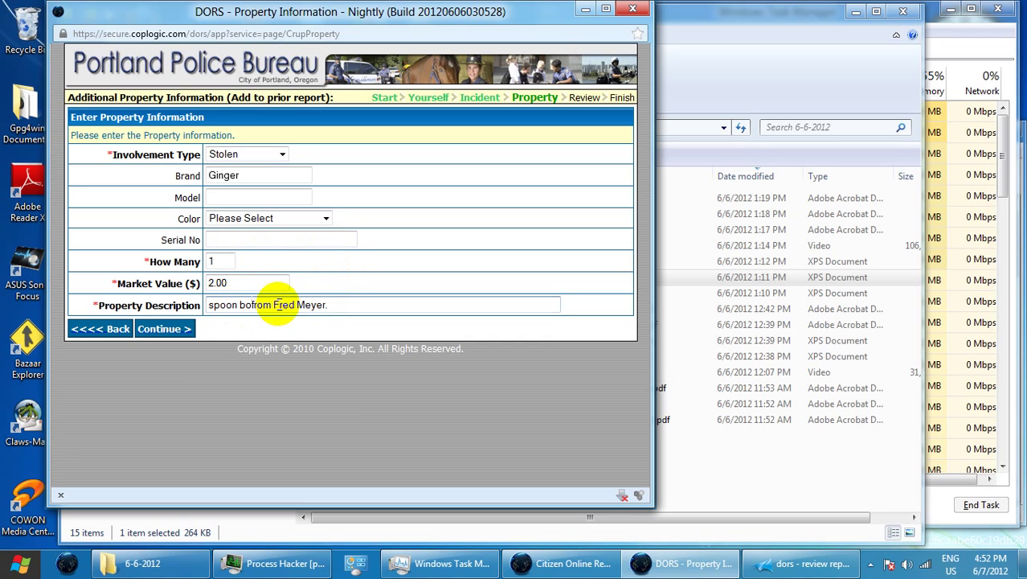
double_click(279, 304)
type("gt")
left_click(280, 305)
type("h")
key("BackSpace")
key("BackSpace")
key("BackSpace")
type("Fured ")
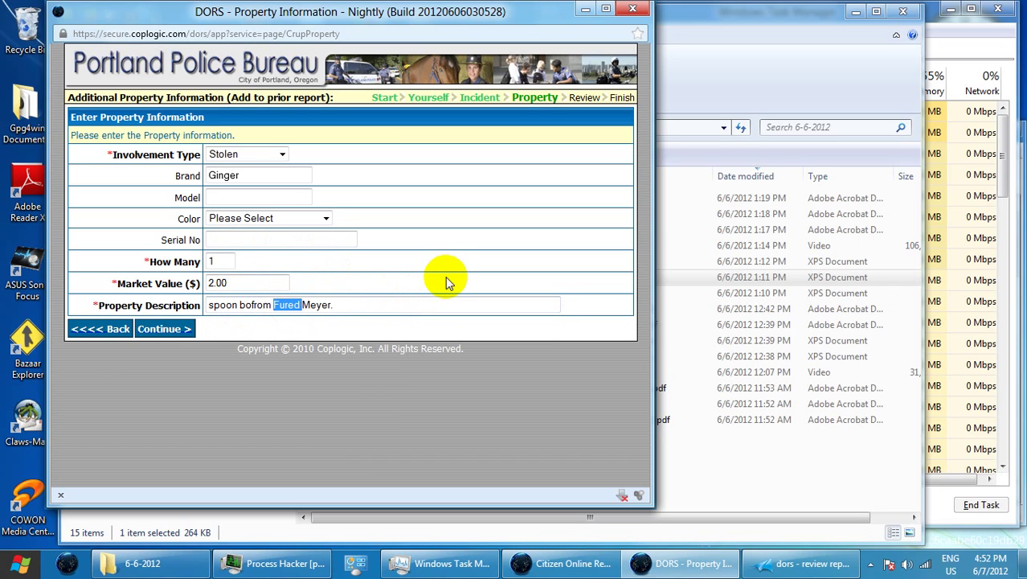
type("Fred")
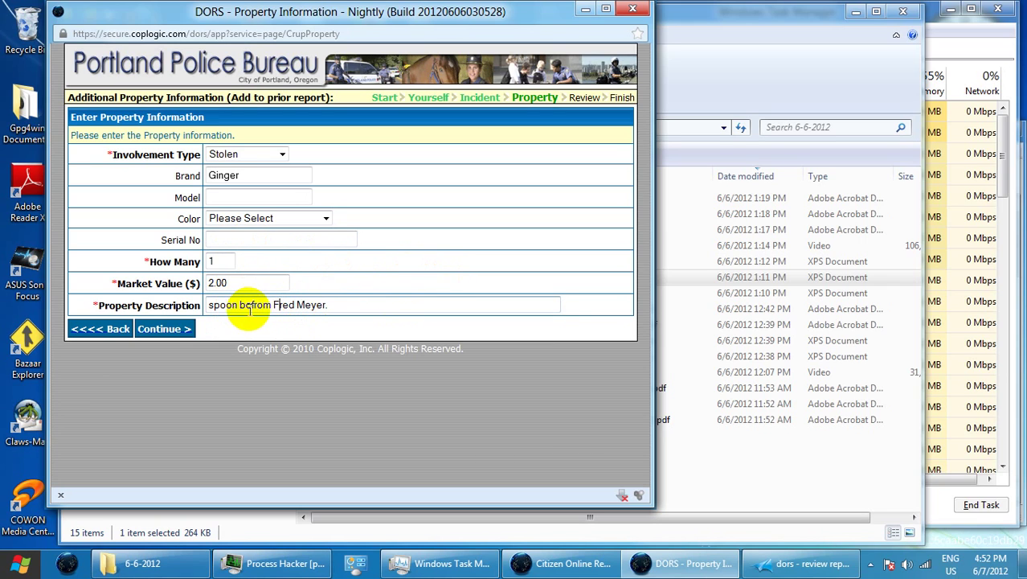
left_click(251, 306)
type("t")
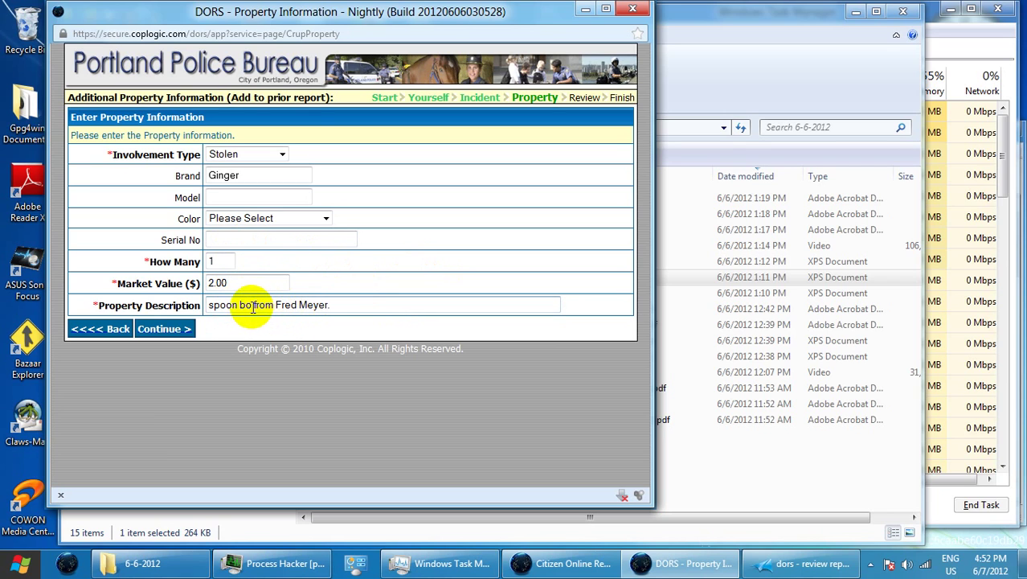
type("u")
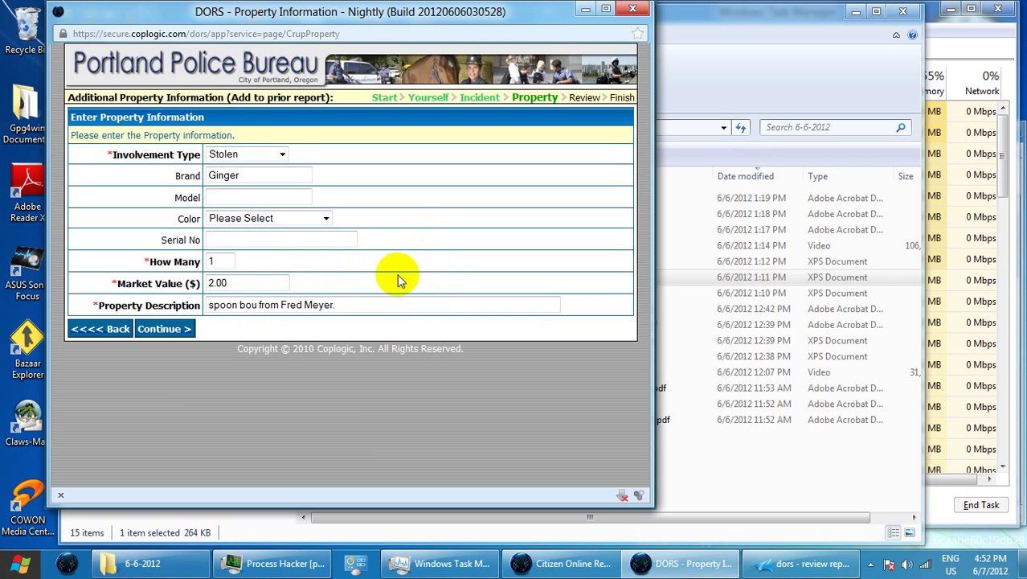
type("ght")
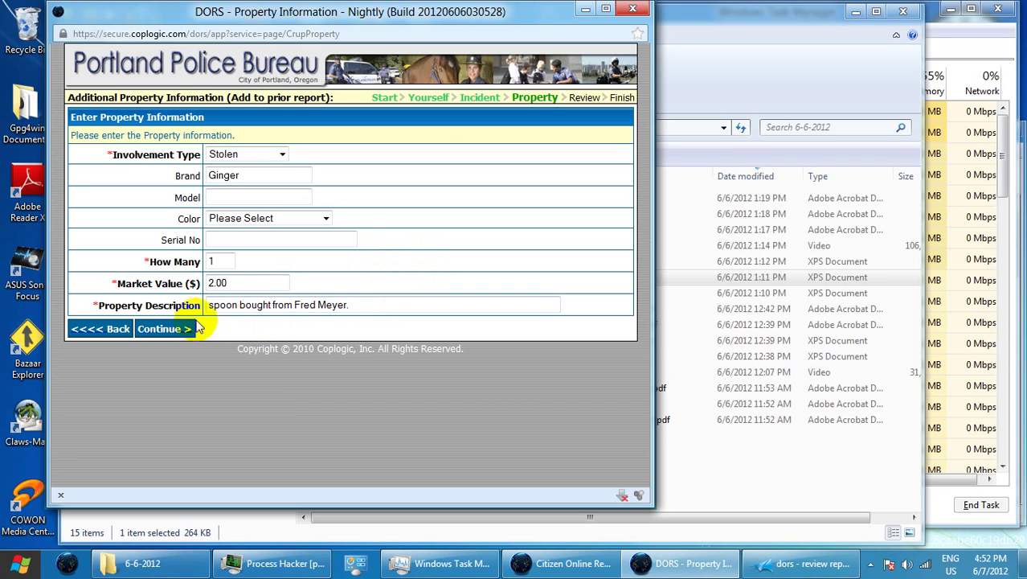
Capitalise 'Spoon' and delete the trailing period from the description
left_click_drag(208, 306, 214, 308)
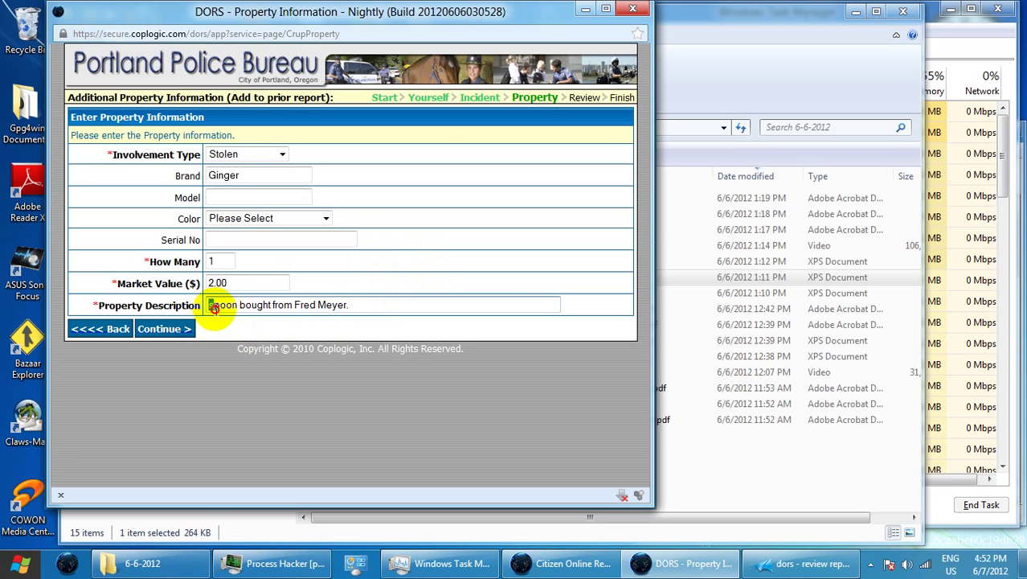
type("S")
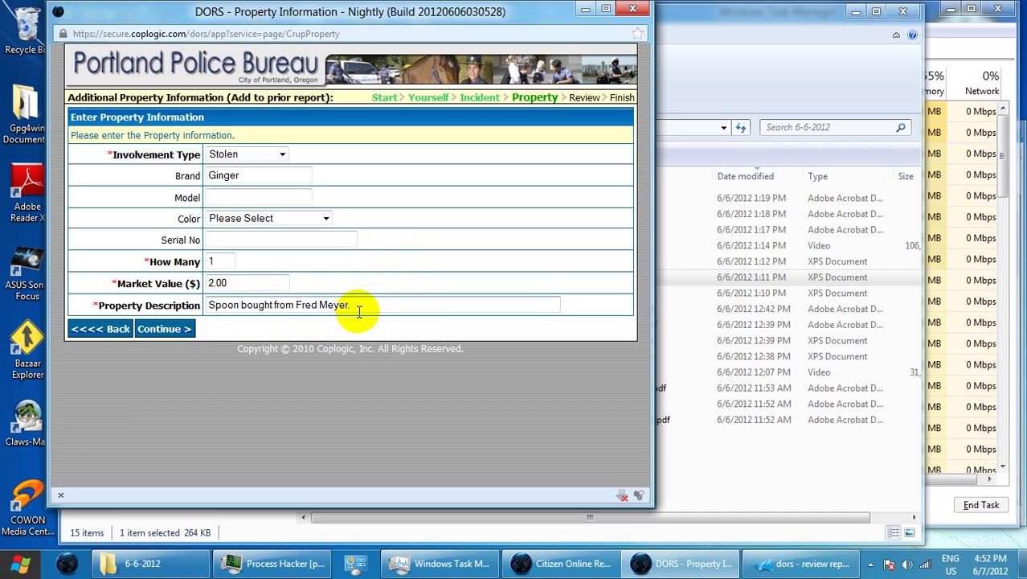
left_click(359, 311)
key("BackSpace")
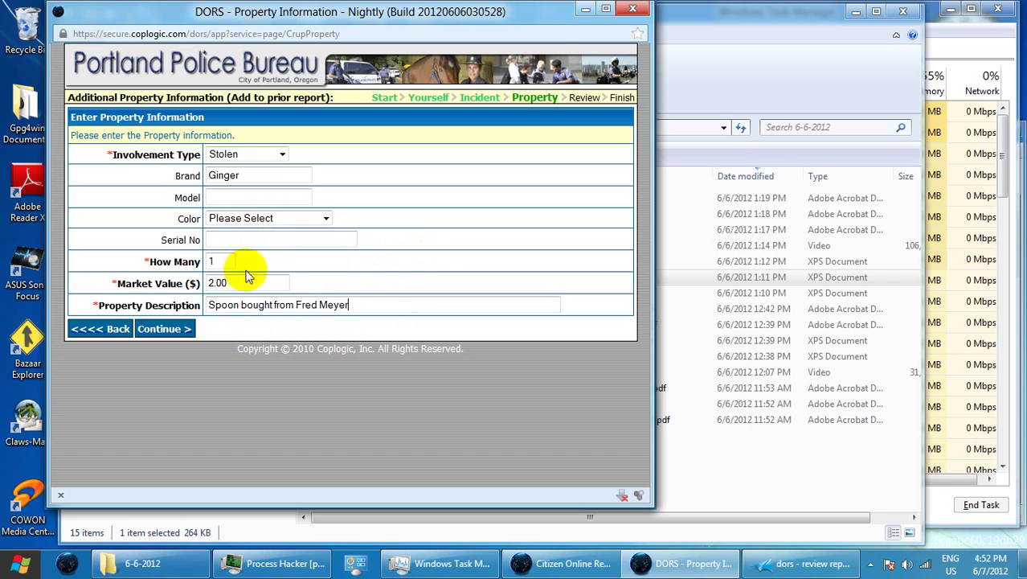
Submit the spoon item and start a new Stolen item with brand Oregonian
left_click(186, 330)
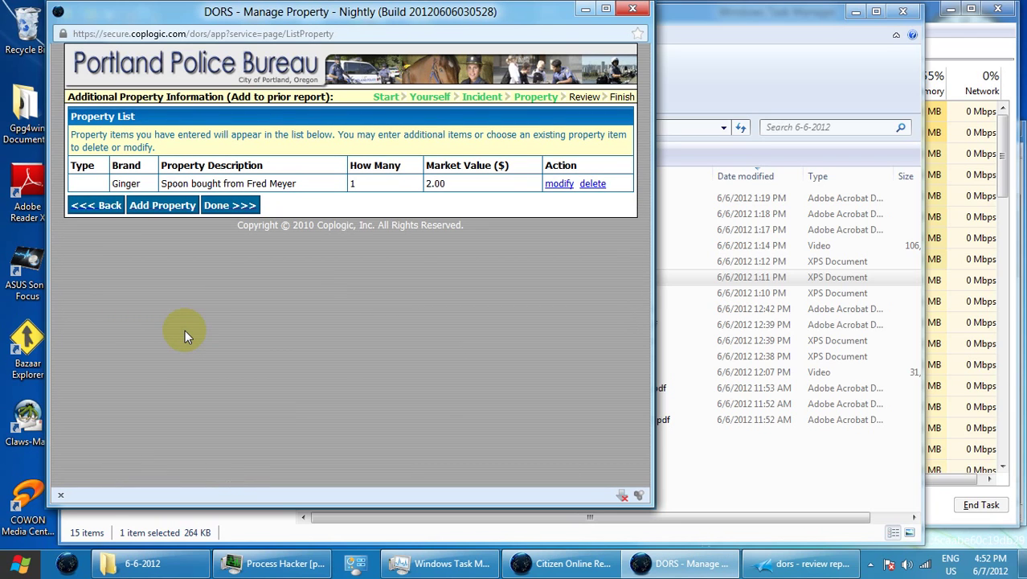
left_click(142, 205)
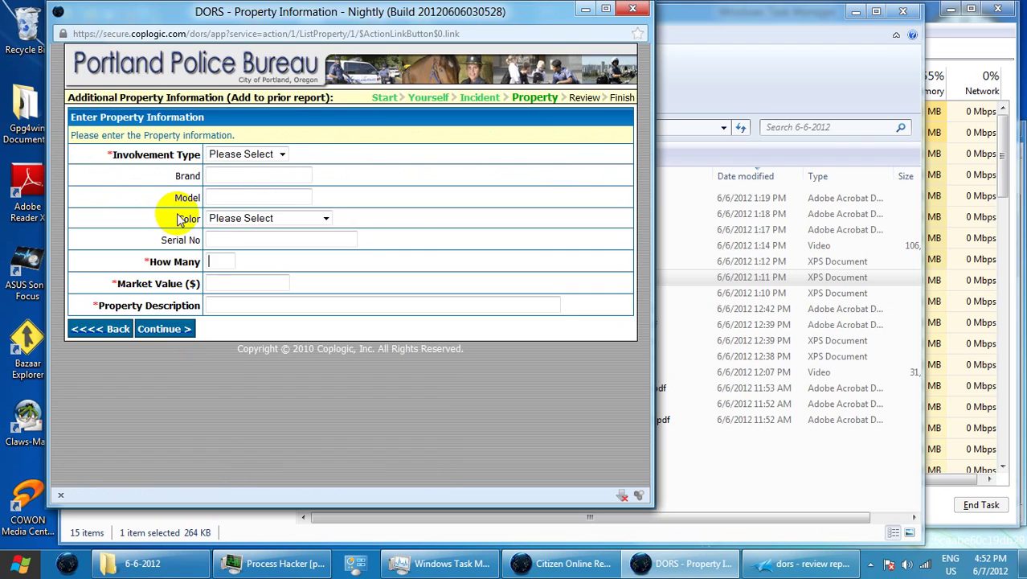
left_click(270, 156)
left_click(270, 249)
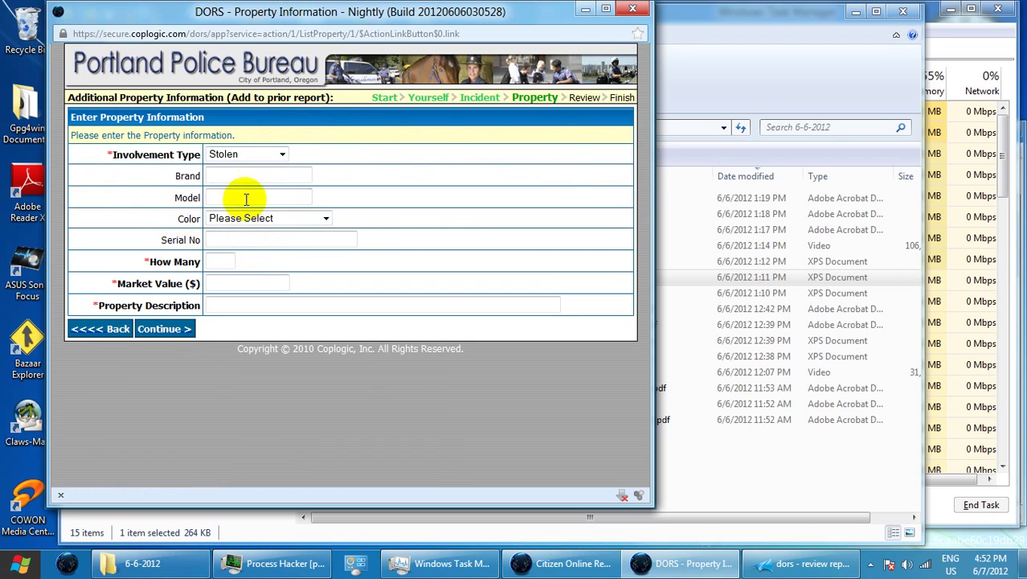
left_click(246, 176)
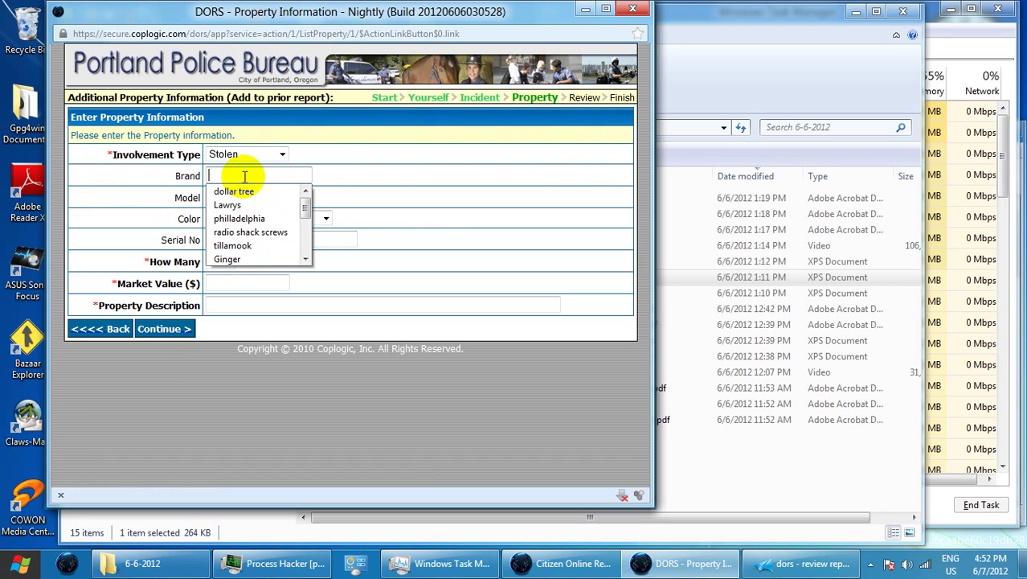
type("OREGONIAN")
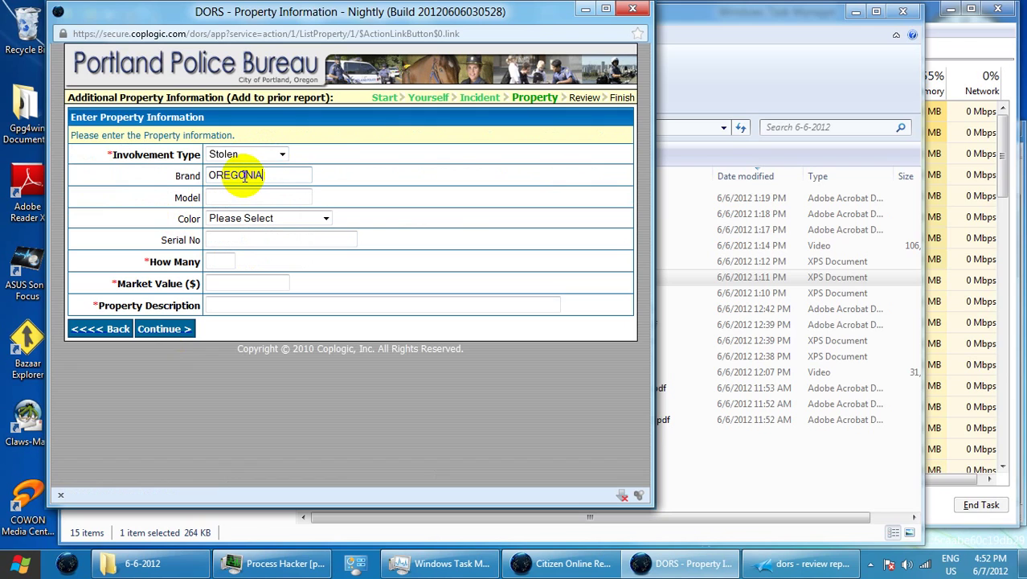
key("BackSpace")
key("BackSpace")
key("BackSpace")
key("BackSpace")
key("BackSpace")
key("BackSpace")
key("BackSpace")
key("BackSpace")
type("Or")
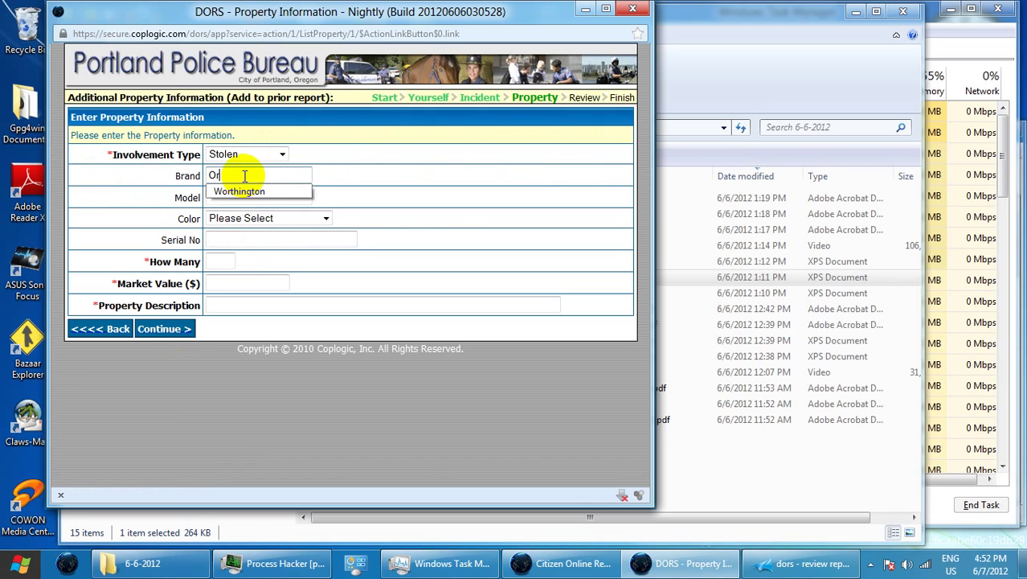
type("egonian")
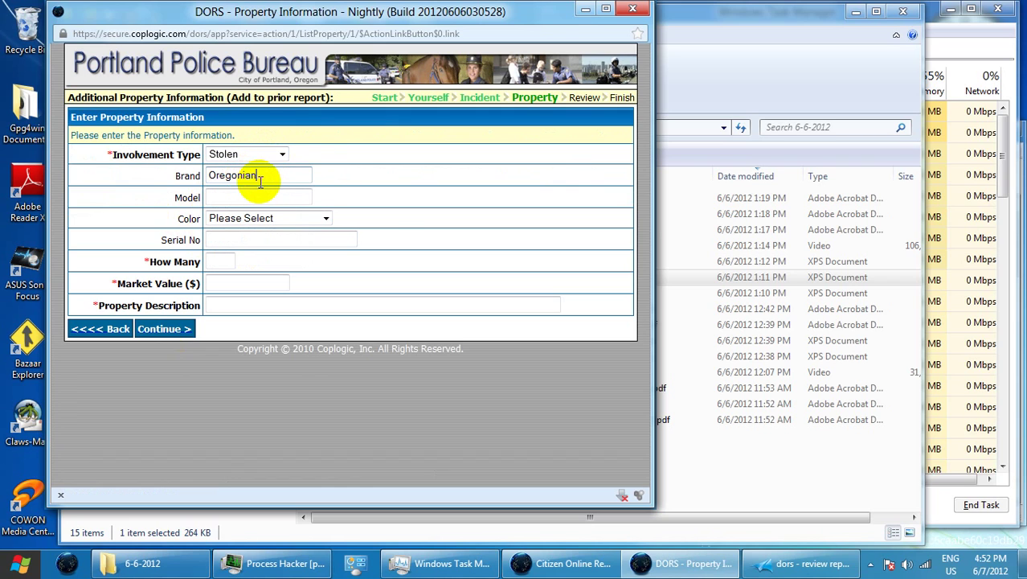
Give it quantity 1, value 0.00, description 'Free newspaper from the Portland Rescue Mission.', and submit
left_click(223, 263)
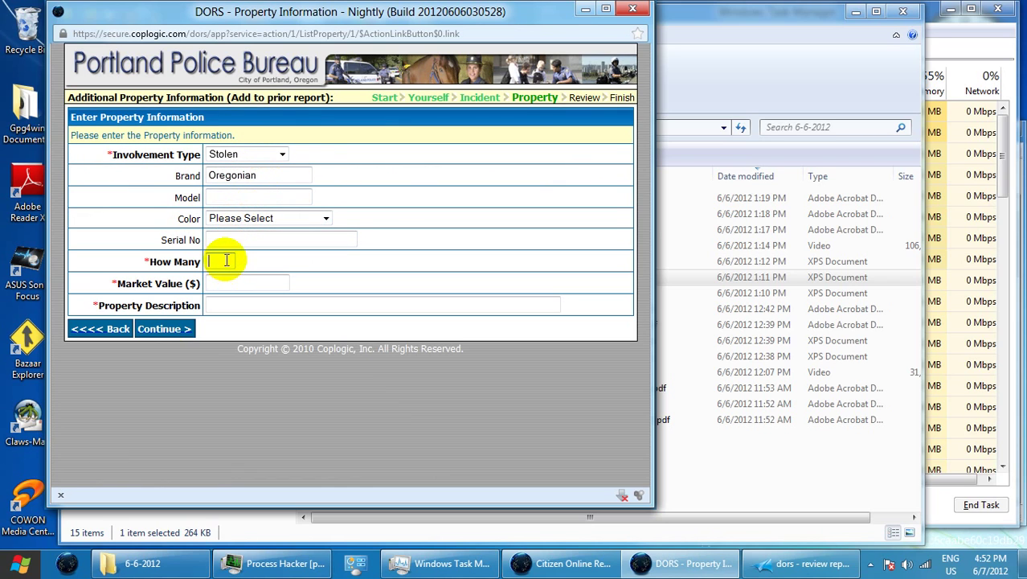
type("1")
left_click(254, 299)
left_click(252, 285)
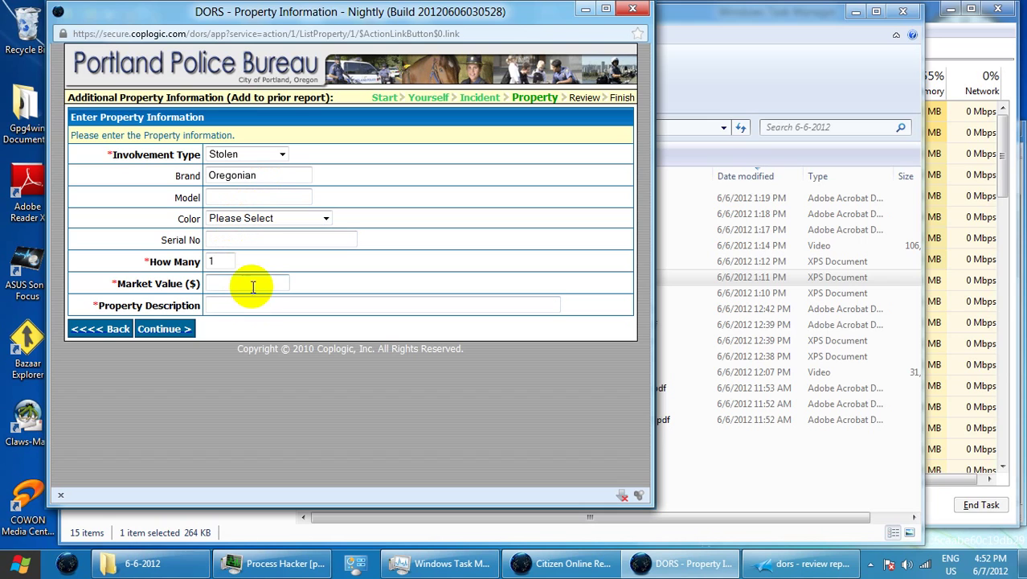
type("0.")
left_click(272, 299)
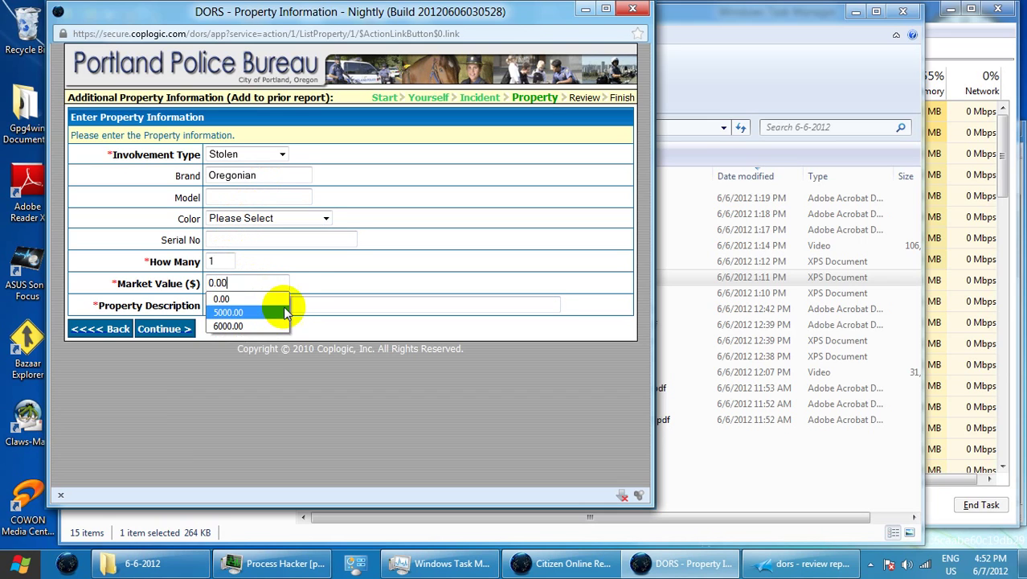
left_click(306, 299)
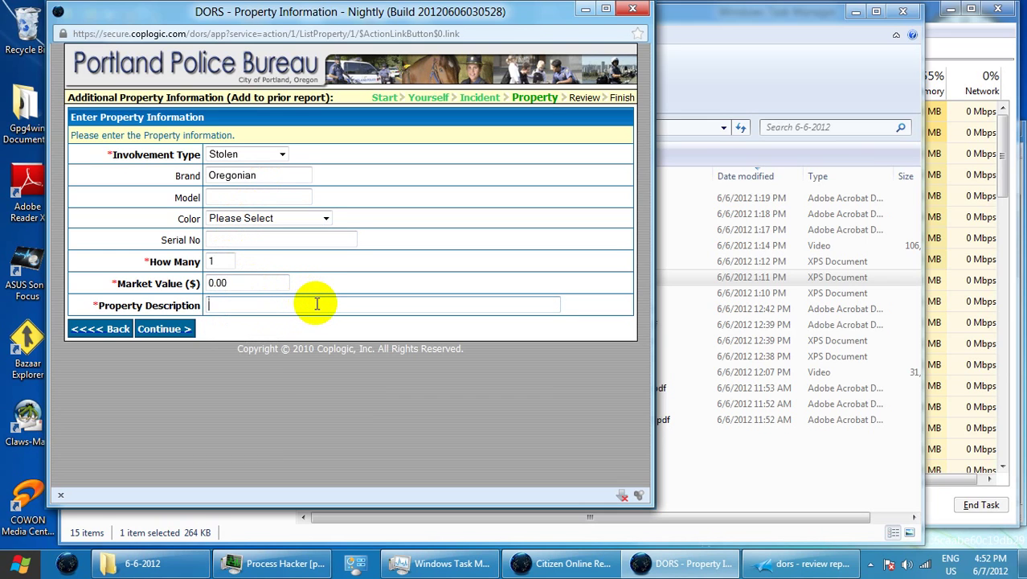
type("Free newspapge")
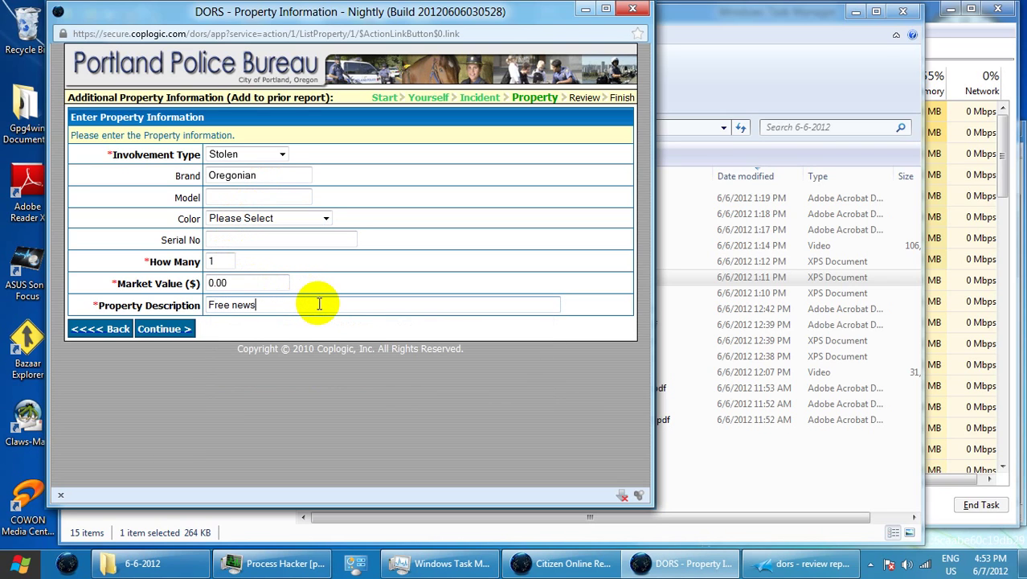
key("BackSpace")
key("BackSpace")
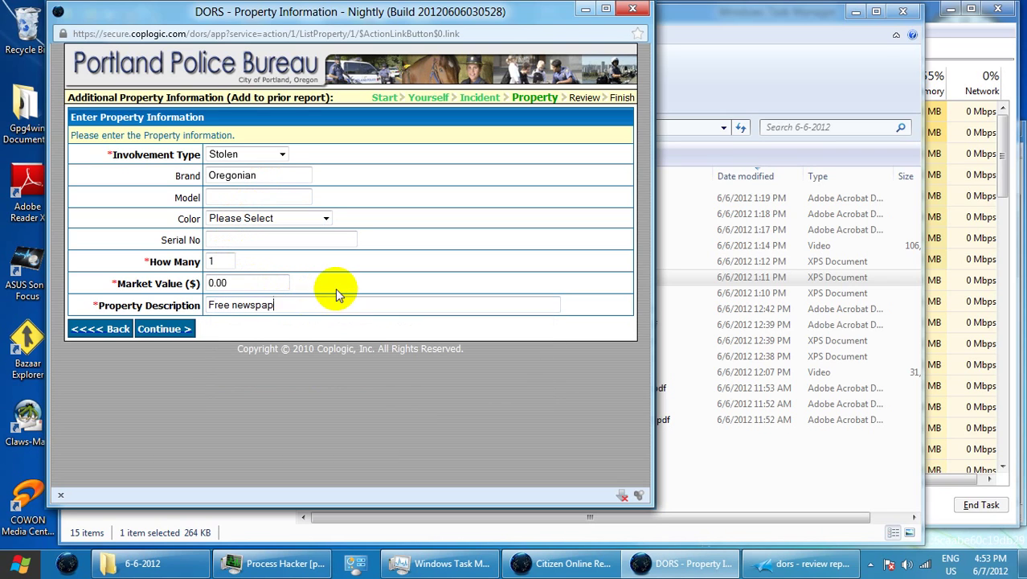
type("er from the Portlan")
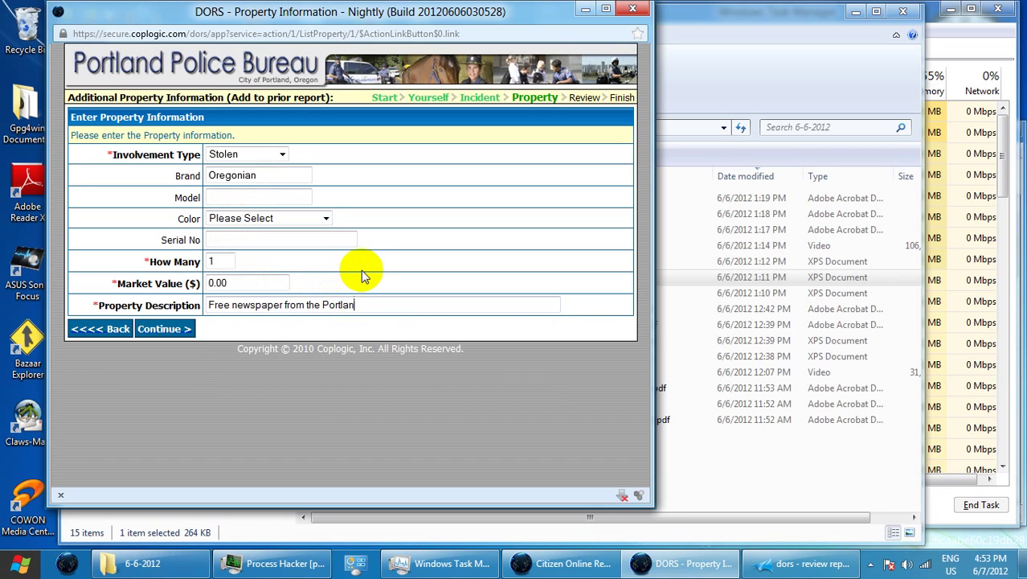
type("d Rescue Mission.")
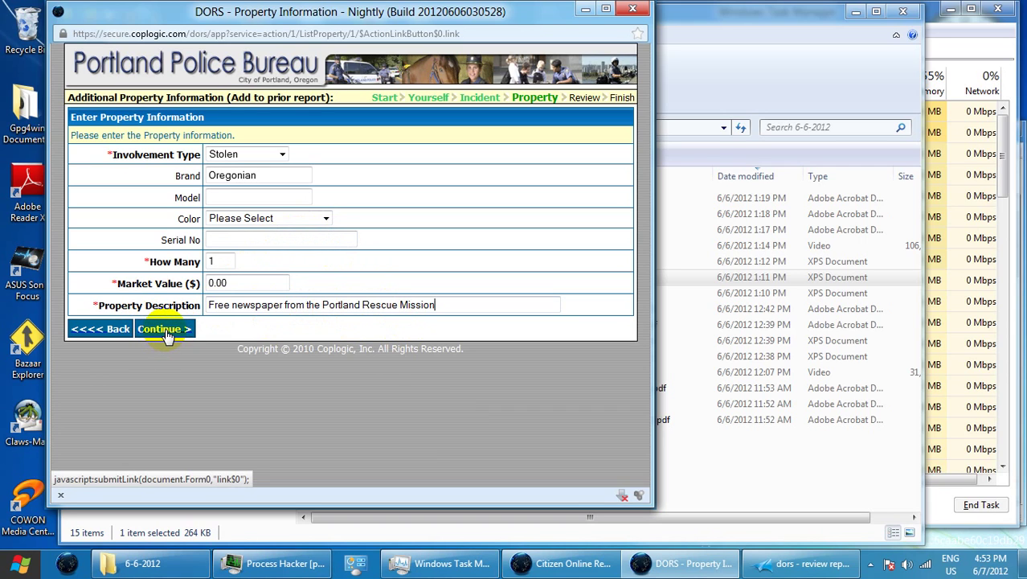
left_click(165, 332)
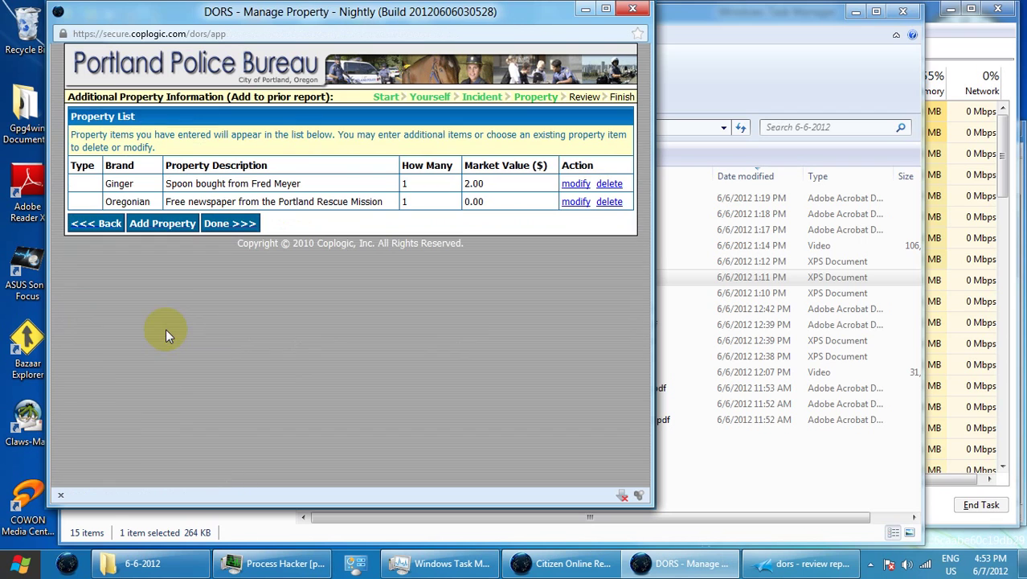
Start a third Stolen item with quantity 1 and market value 0.99
left_click(173, 227)
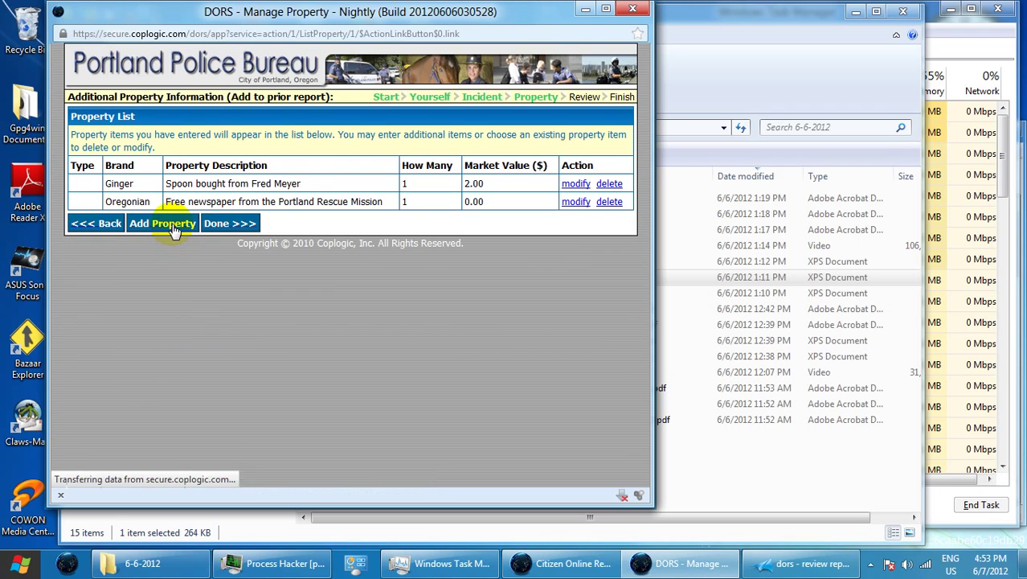
left_click(235, 156)
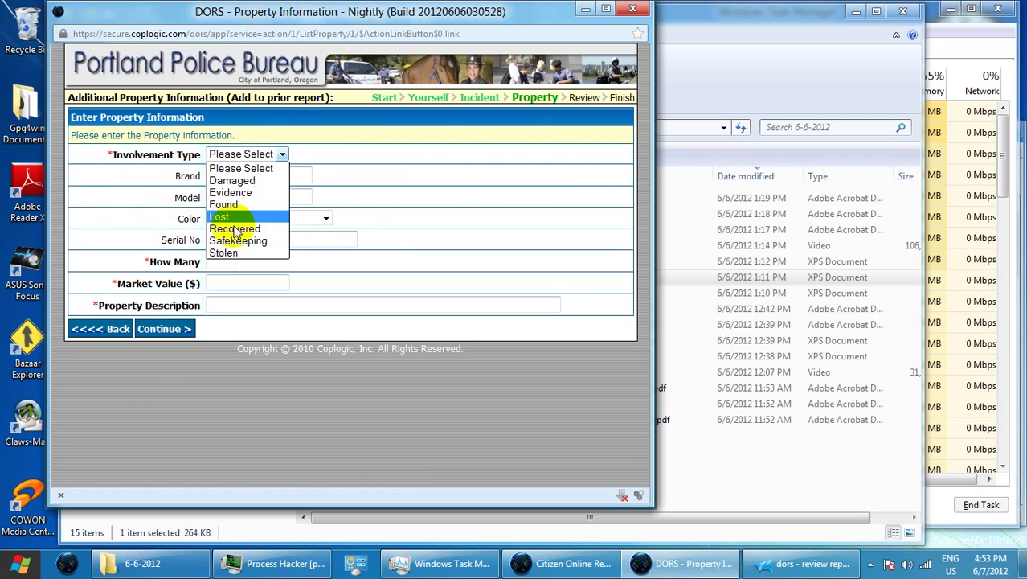
left_click(239, 252)
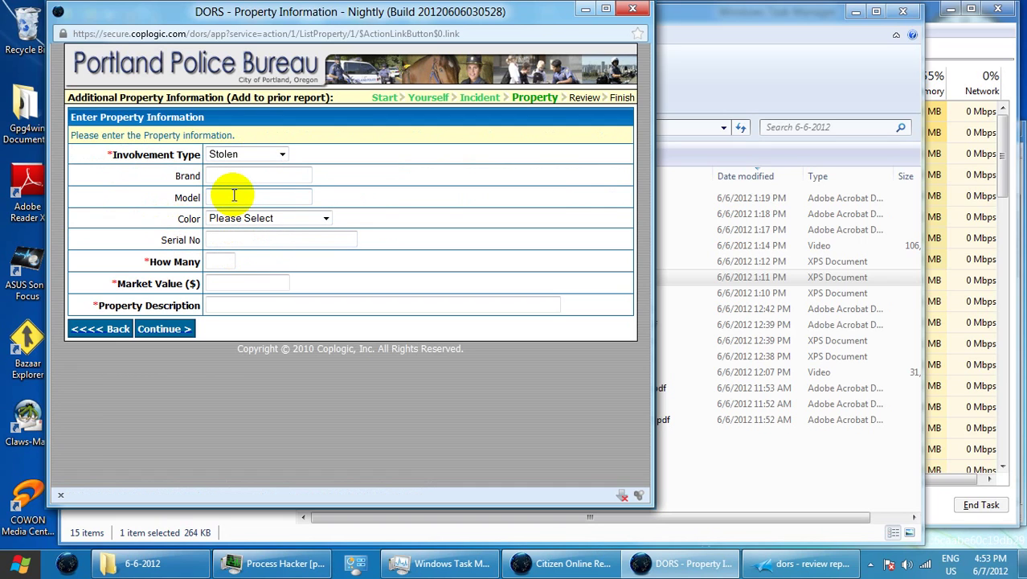
left_click(242, 175)
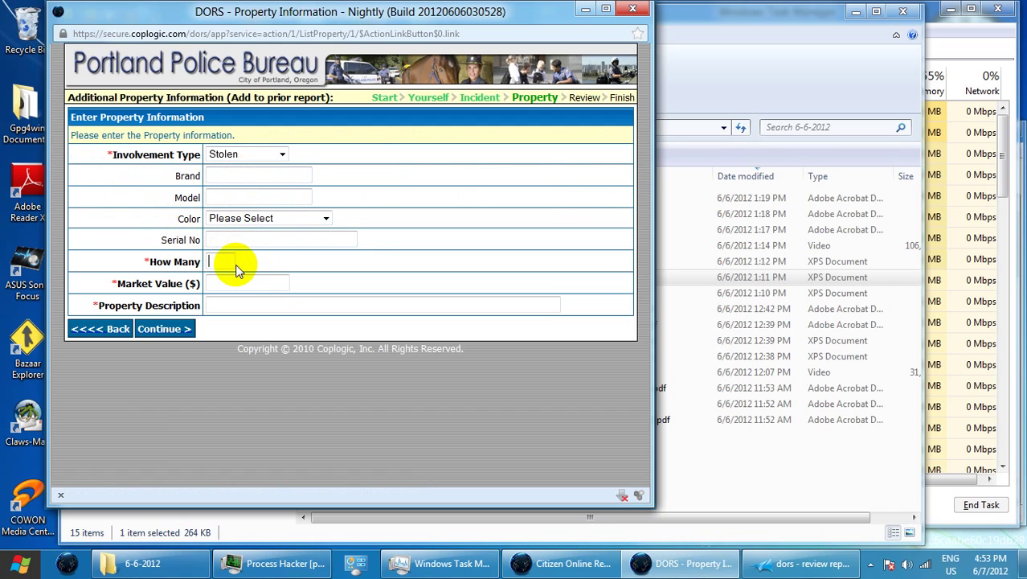
left_click(237, 267)
type("2")
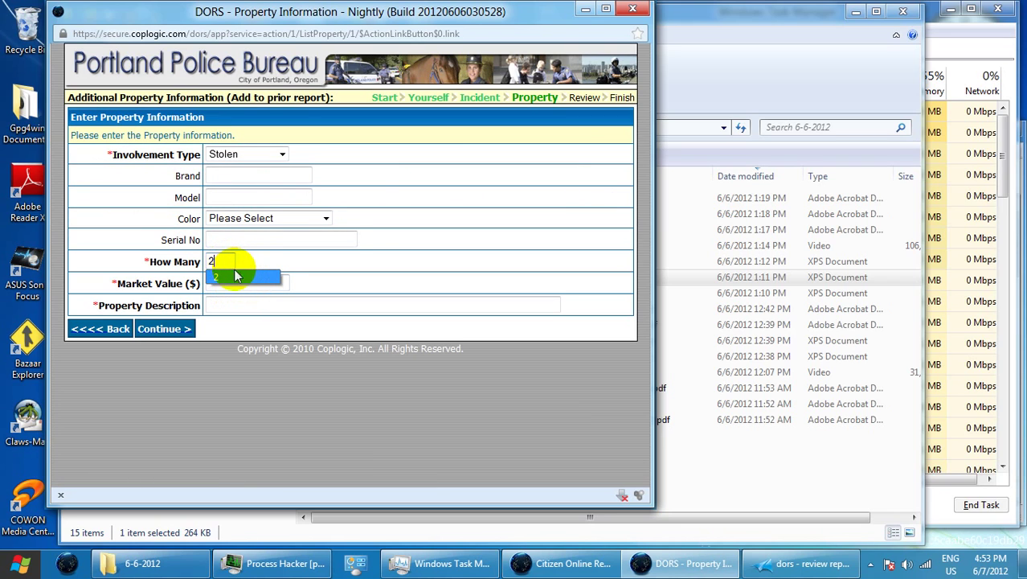
key("BackSpace")
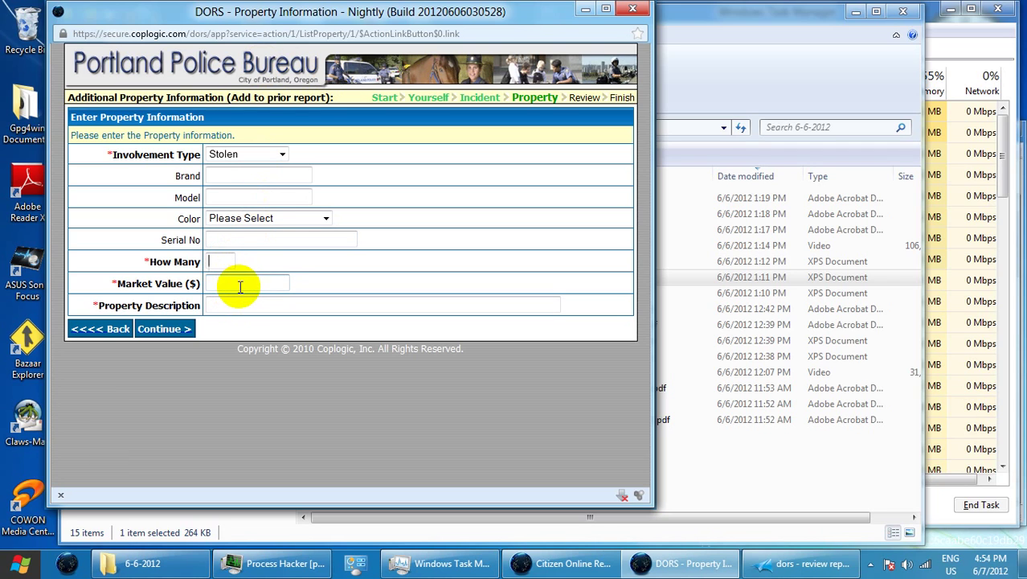
type("1")
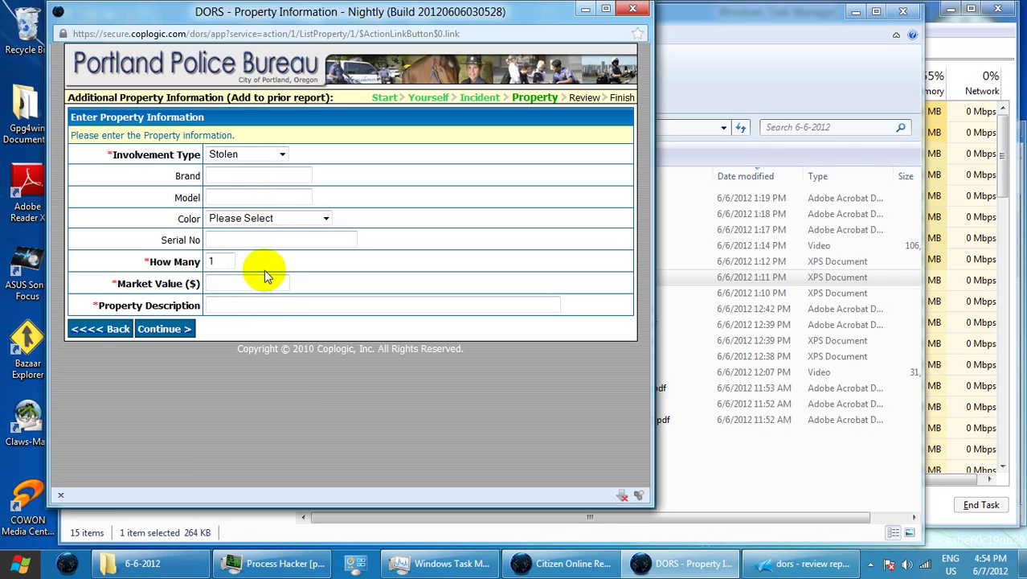
key("Tab")
type("0.99")
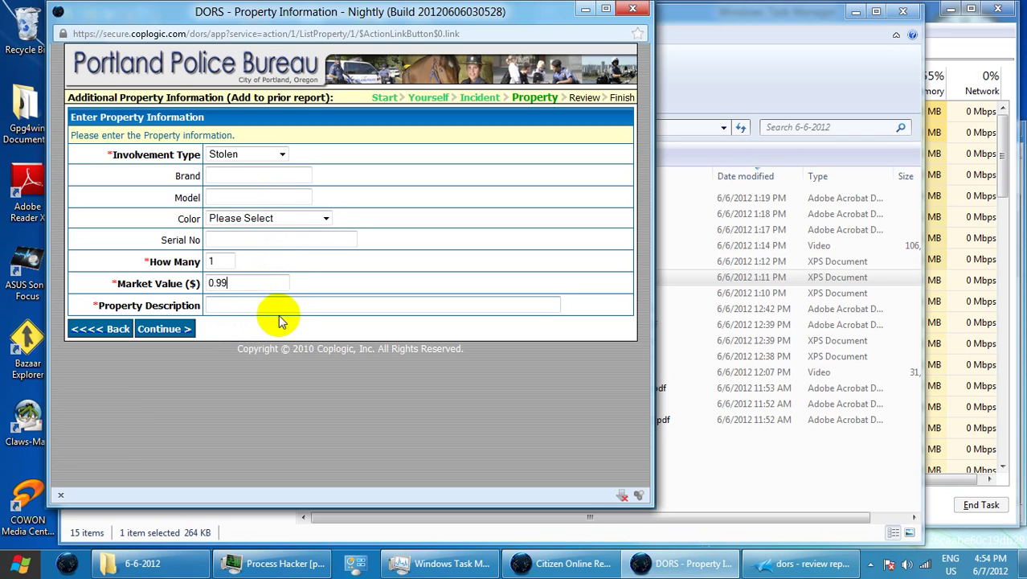
Describe it as 'Large Fred Meyer black tote bag (Outer bag)' and save it to the list
left_click(271, 305)
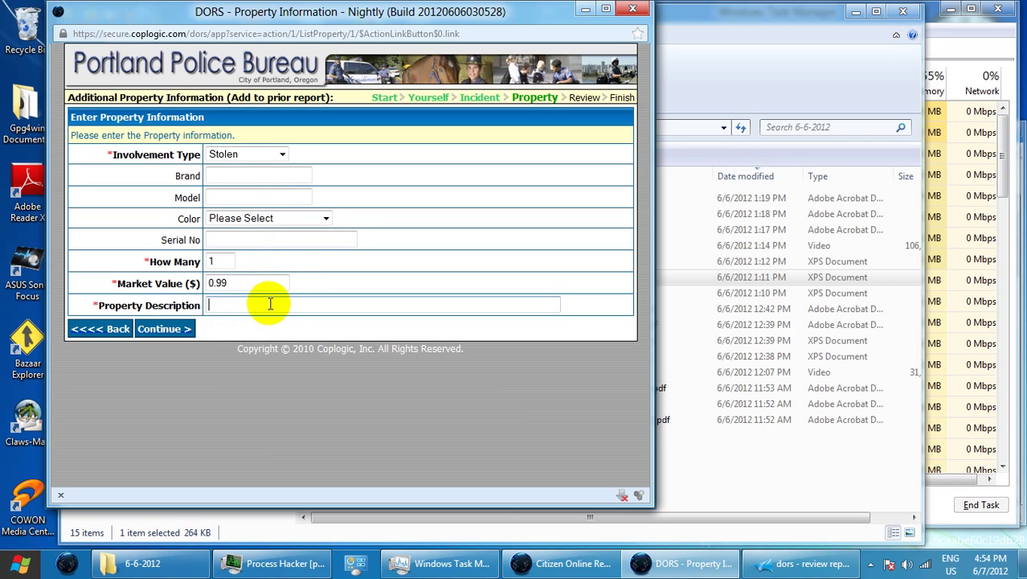
type("Large Fred Mayer black tote")
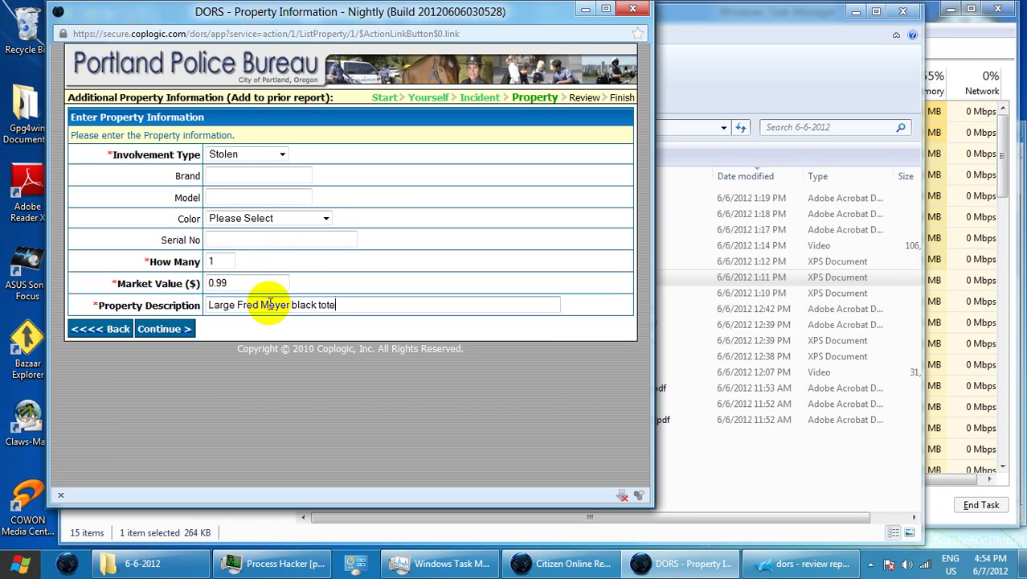
type(" bag")
left_click(269, 303)
key("Delete")
type("e")
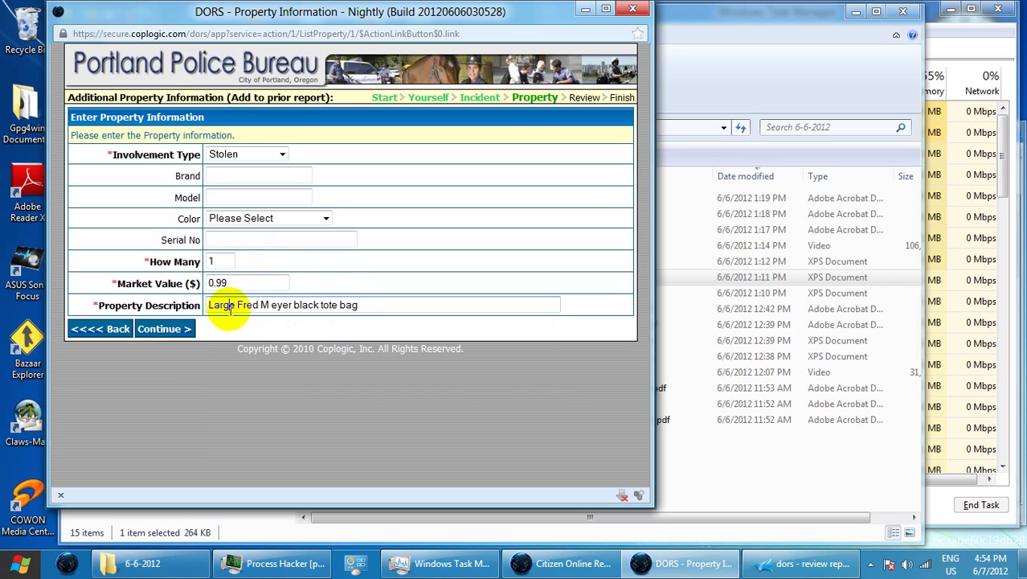
left_click(354, 306)
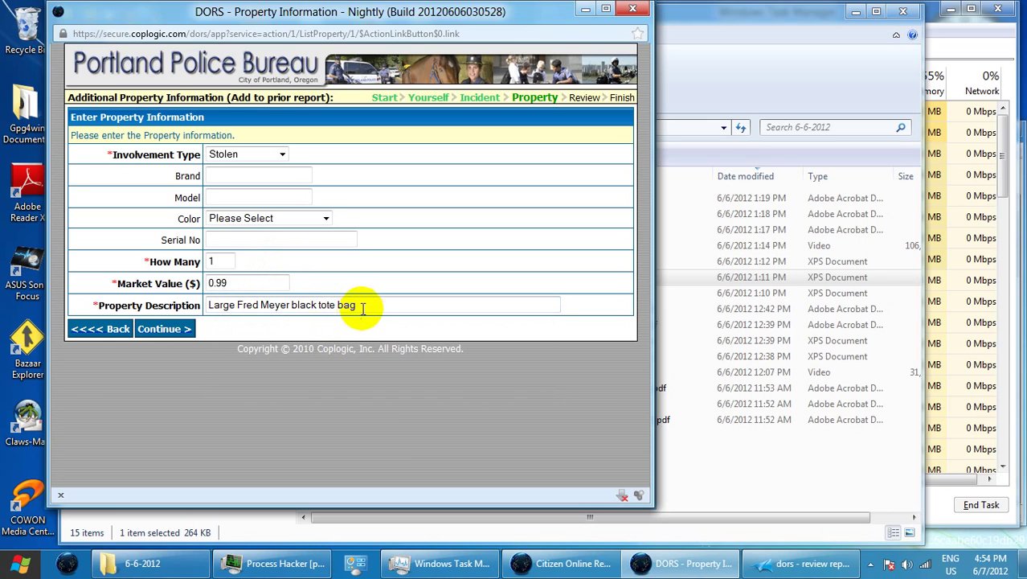
type("(")
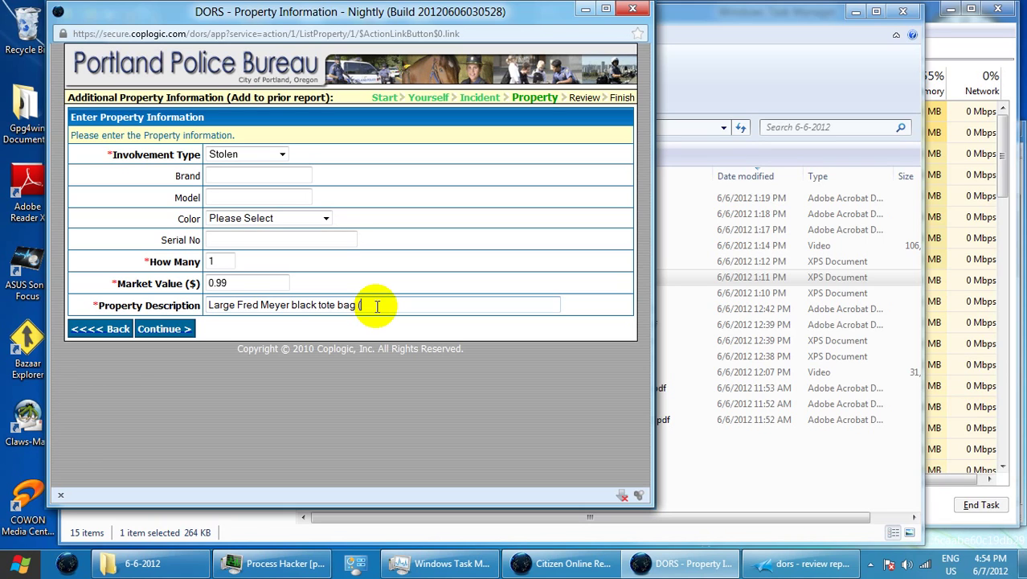
type("ute")
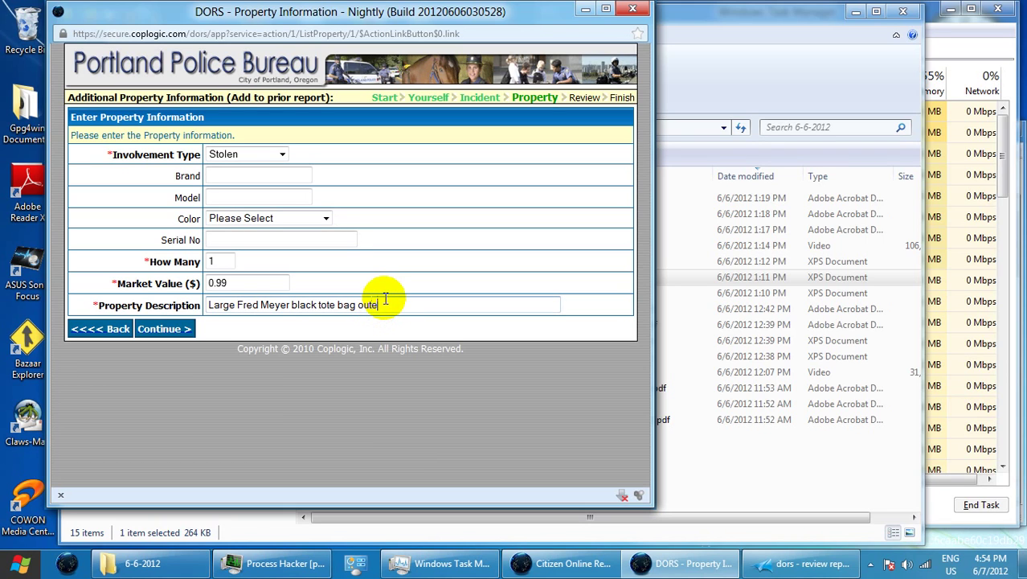
key("BackSpace")
key("BackSpace")
key("BackSpace")
key("BackSpace")
type("(Outer bag")
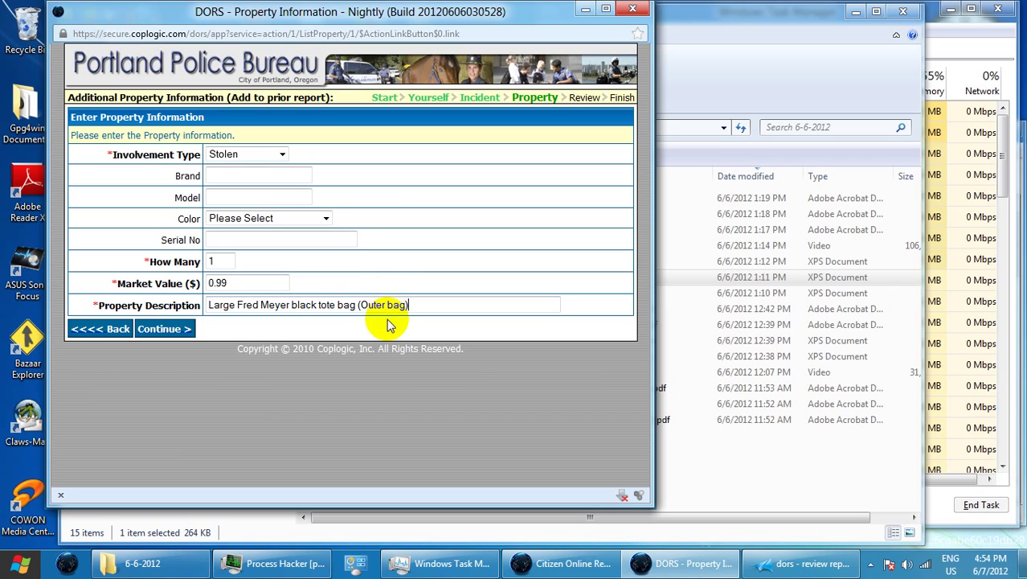
left_click(165, 330)
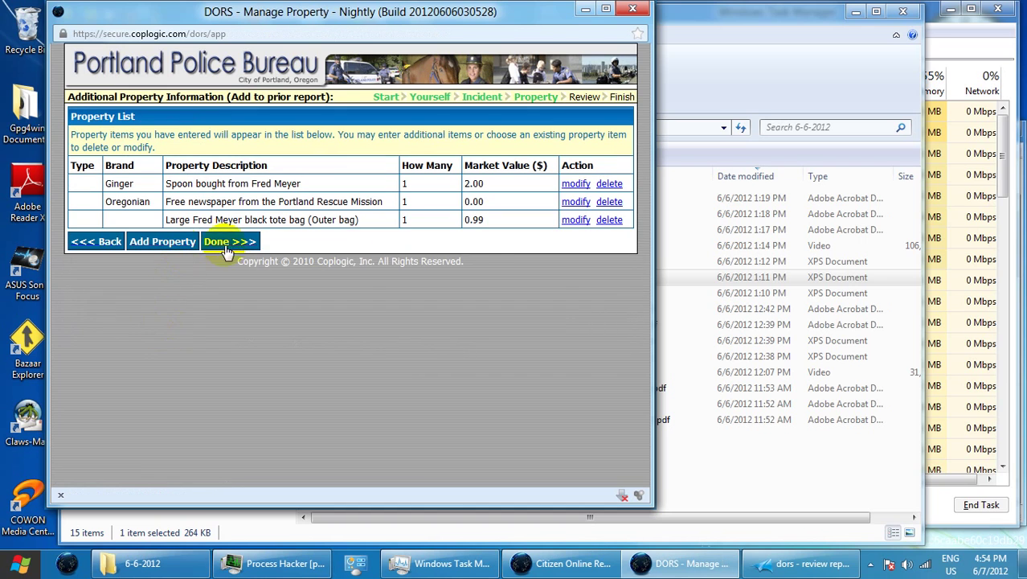
Modify the tote bag item to set its colour to Black
left_click(572, 220)
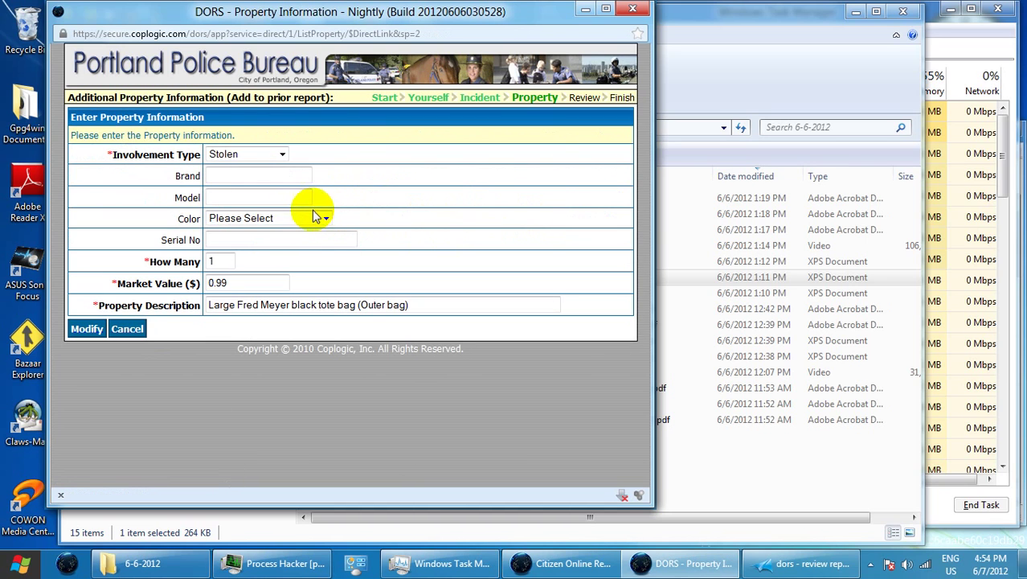
left_click(259, 221)
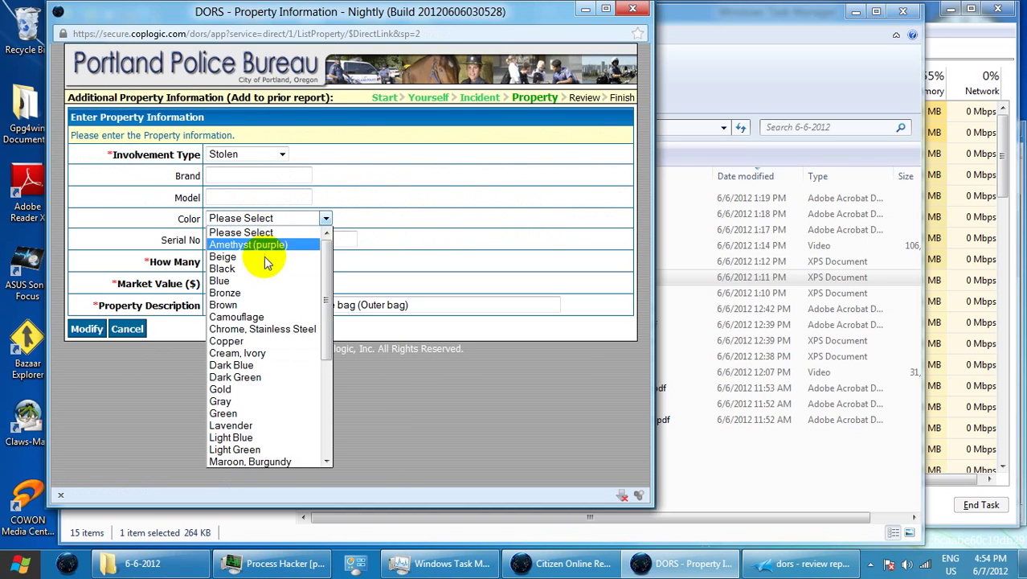
left_click(261, 266)
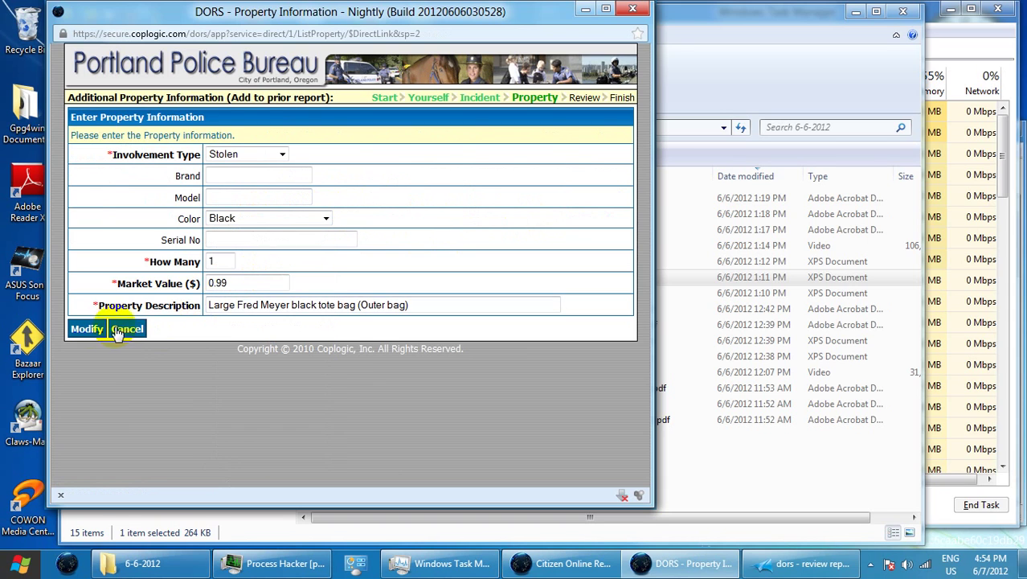
left_click(86, 329)
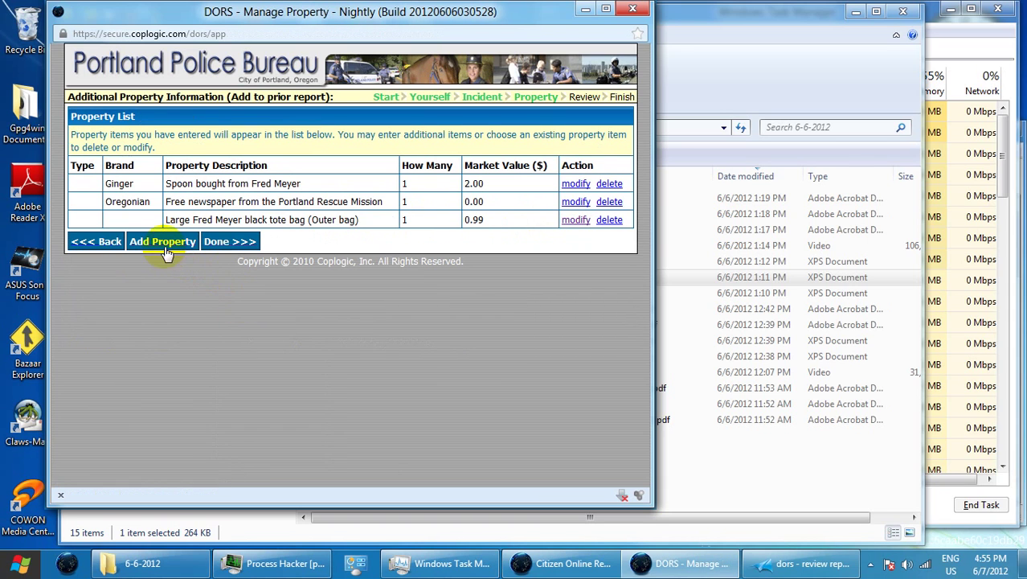
left_click(167, 245)
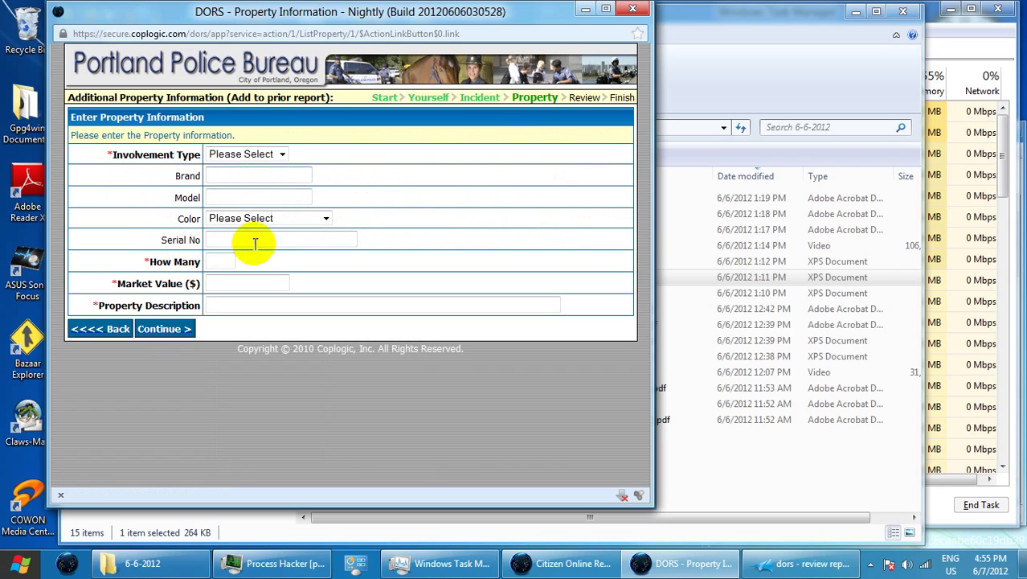
Enter quantity 1, value 1.99, and description 'Insulated Fred Meyer tote bag, smaller (inner bag)'
left_click(229, 260)
type("1")
left_click(274, 283)
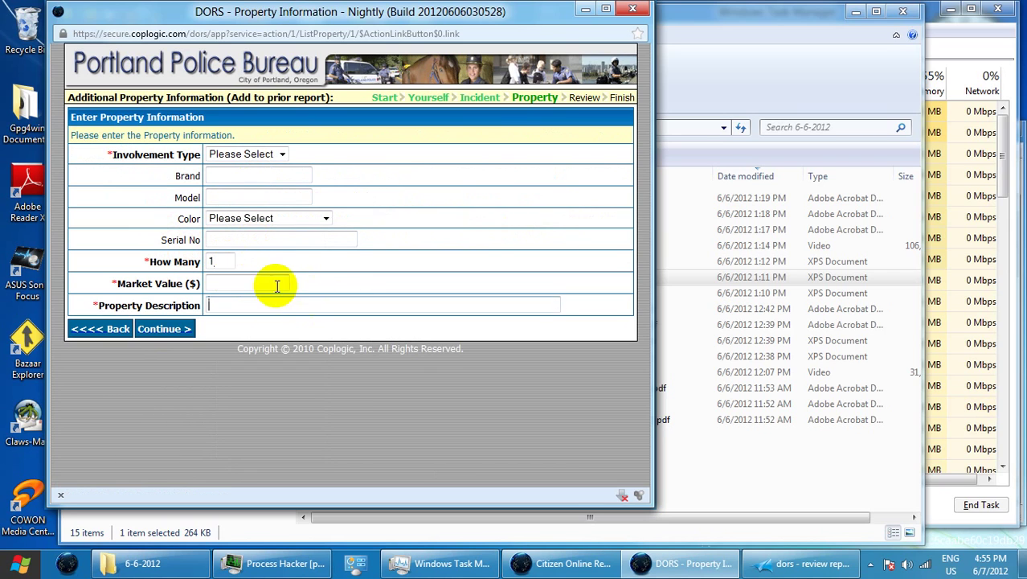
type("1.99")
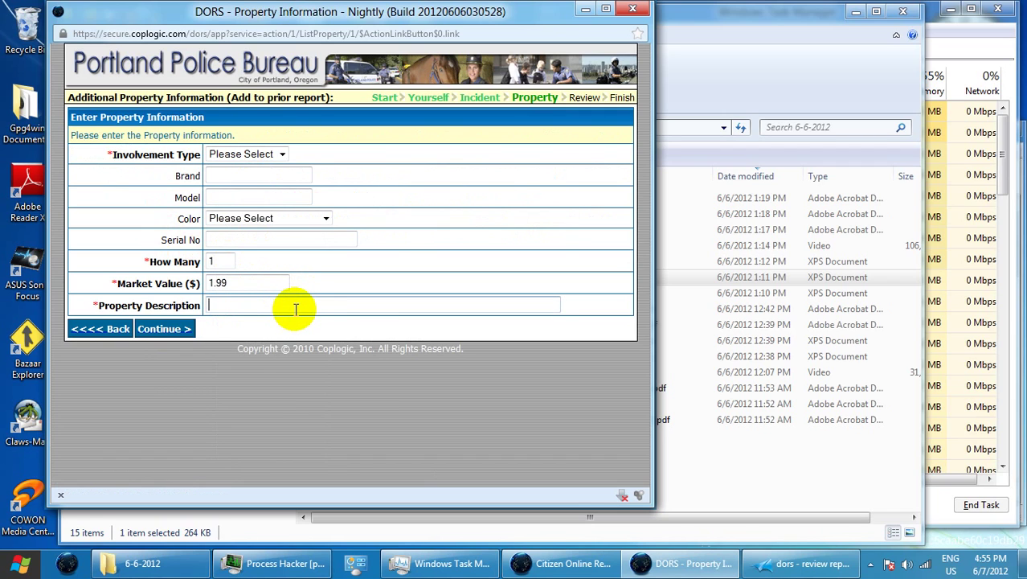
type("Insulated Fred M")
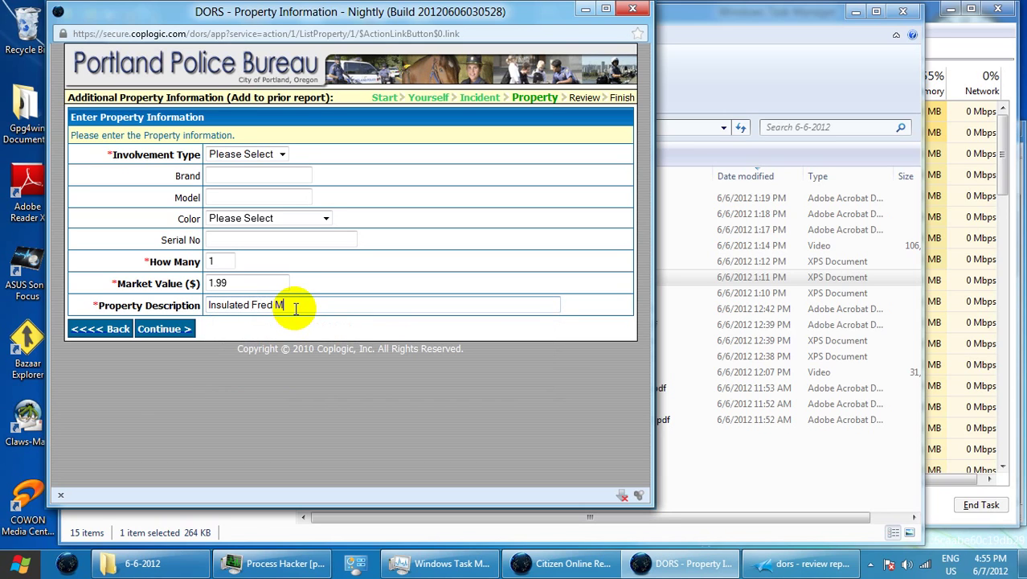
type("ays")
key("BackSpace")
key("BackSpace")
key("BackSpace")
type("eyer")
type(" tot")
type("e")
type(" bag.")
key("BackSpace")
key("BackSpace")
type(", smaller,")
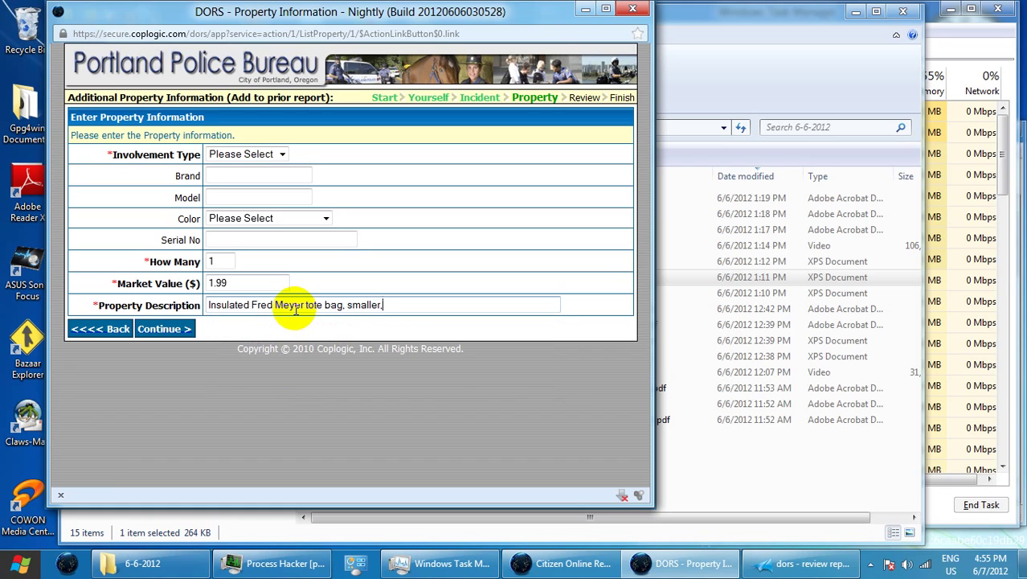
key("BackSpace")
key("BackSpace")
type("(inner bag")
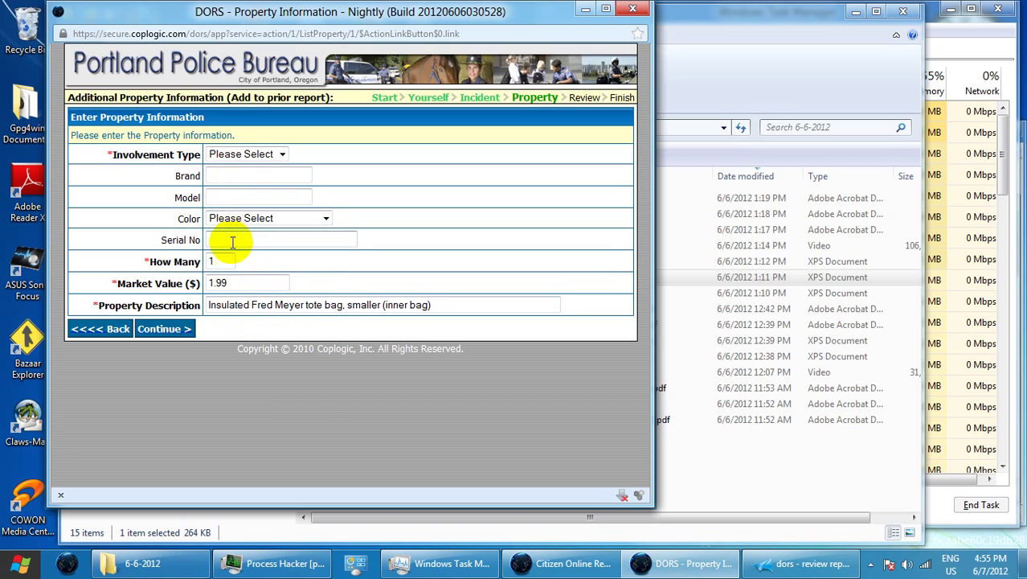
Set the insulated bag's colour to Black and involvement to Stolen, then submit it
left_click(252, 220)
left_click(254, 272)
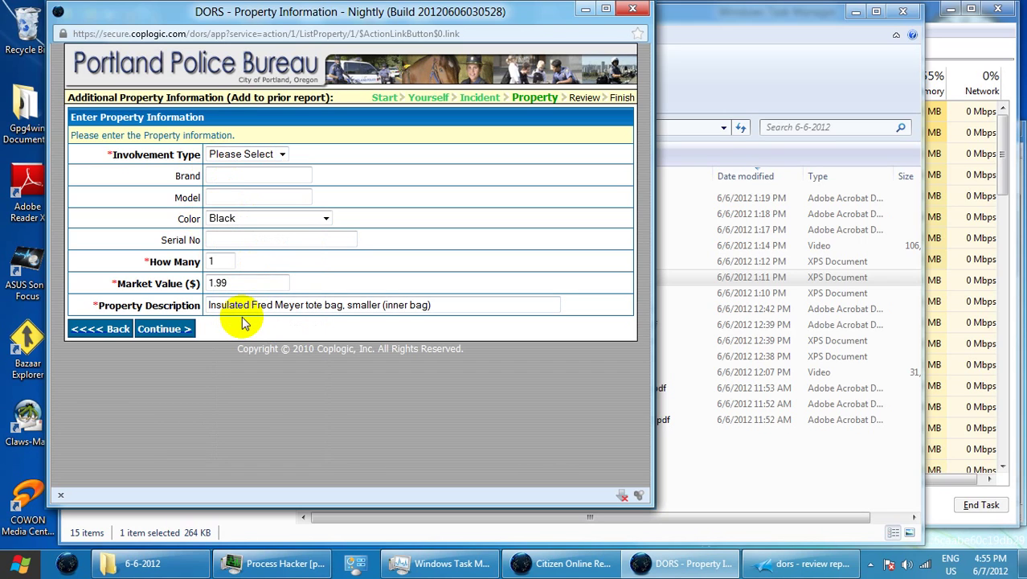
left_click(161, 330)
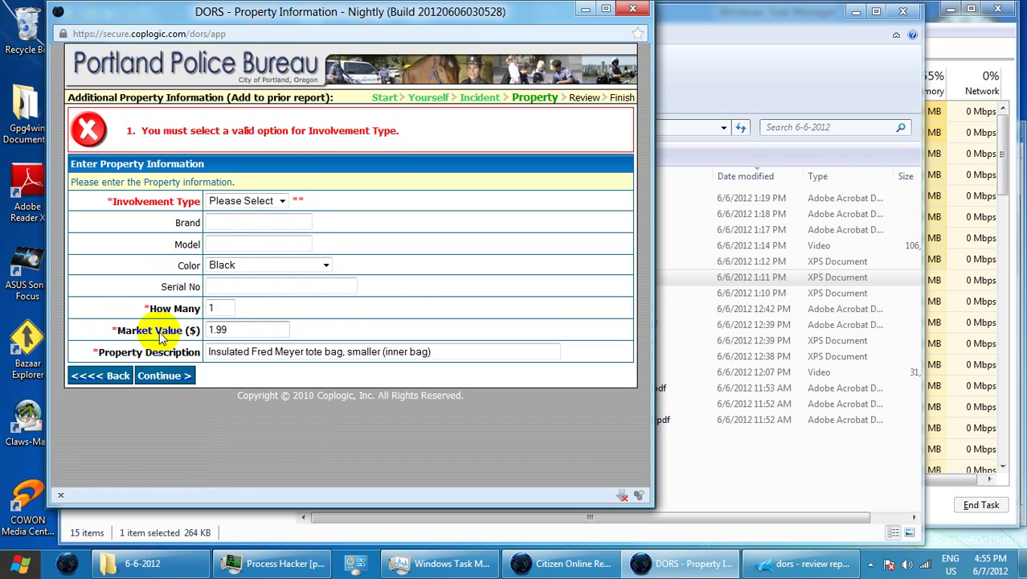
left_click(278, 201)
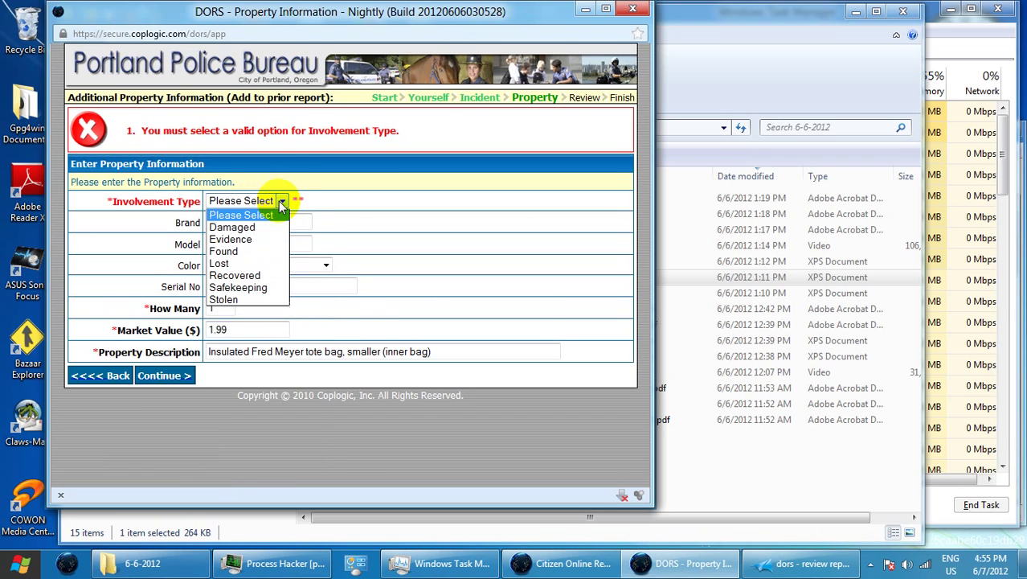
left_click(267, 299)
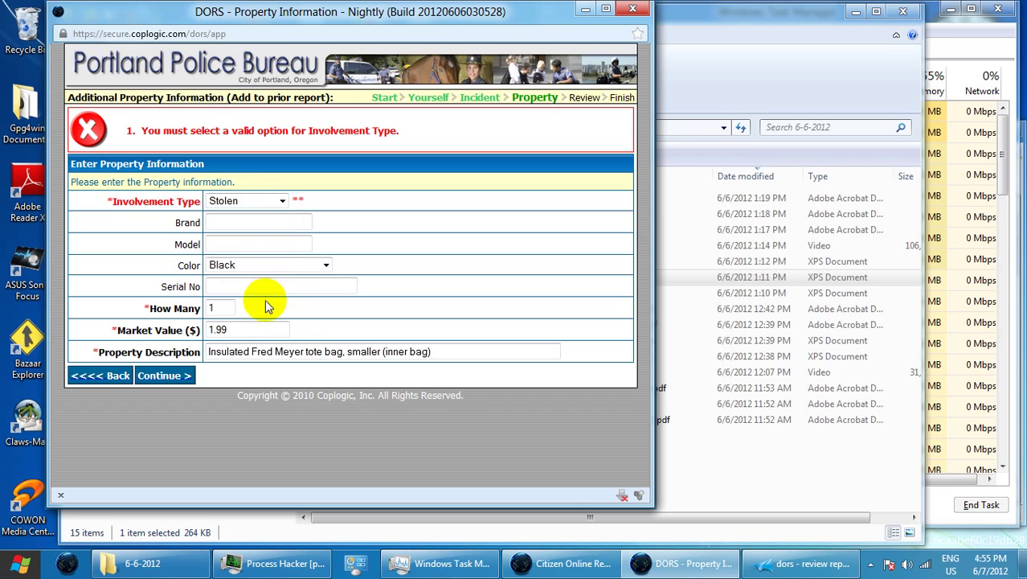
left_click(172, 378)
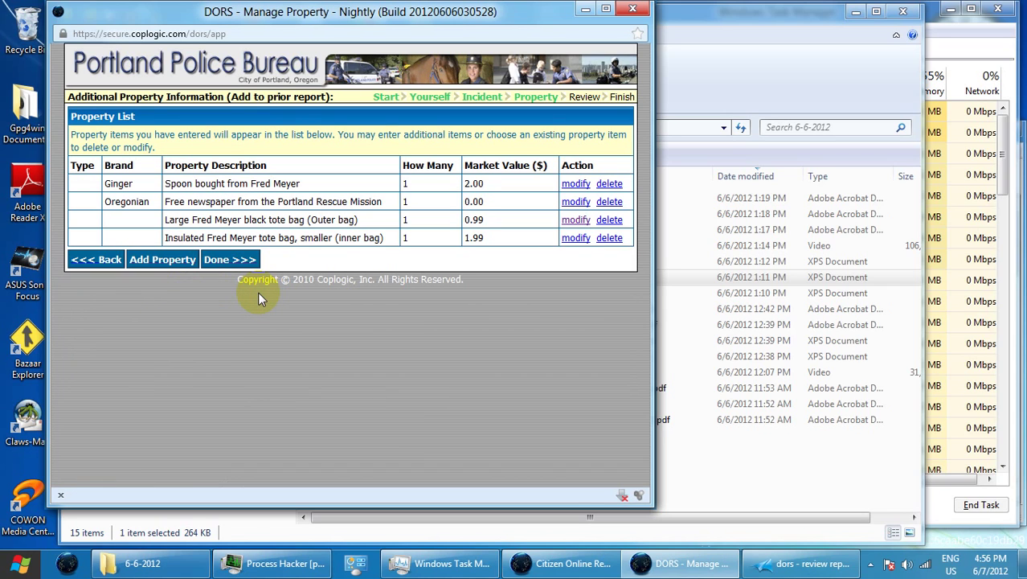
left_click(162, 259)
Enter brand Lawrys and quantity 1 for the new property item
left_click(223, 175)
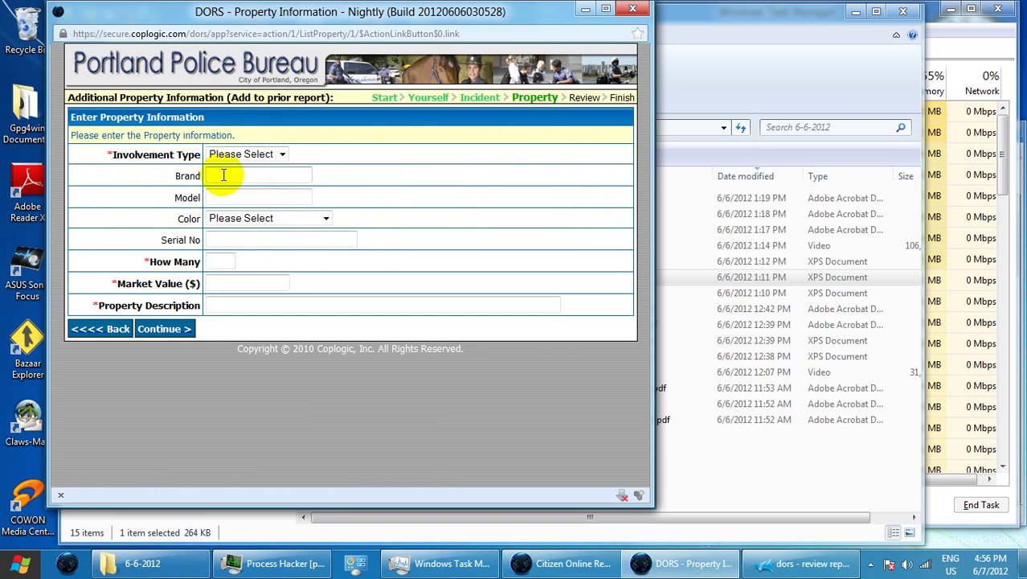
type("La")
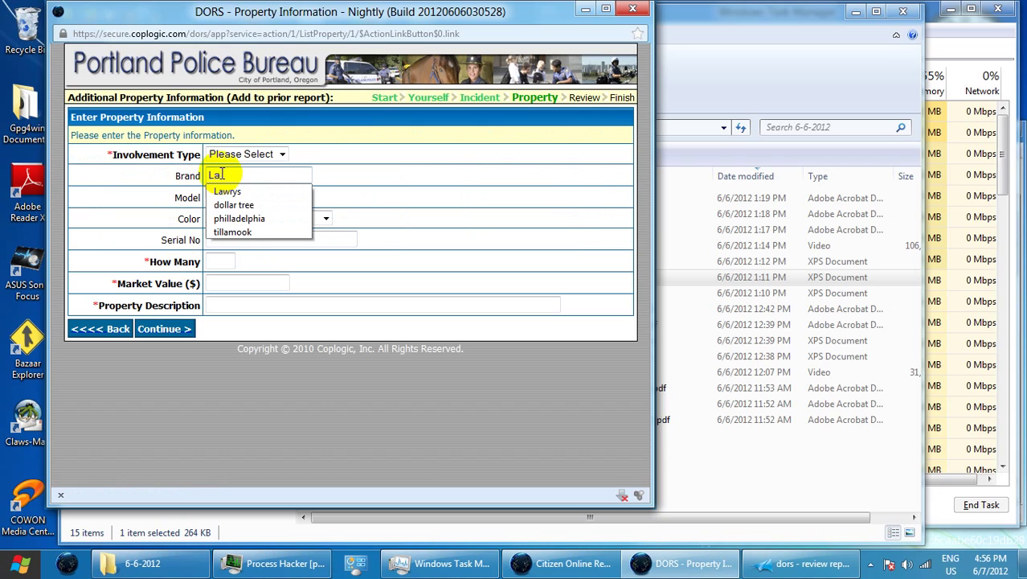
type("wrys")
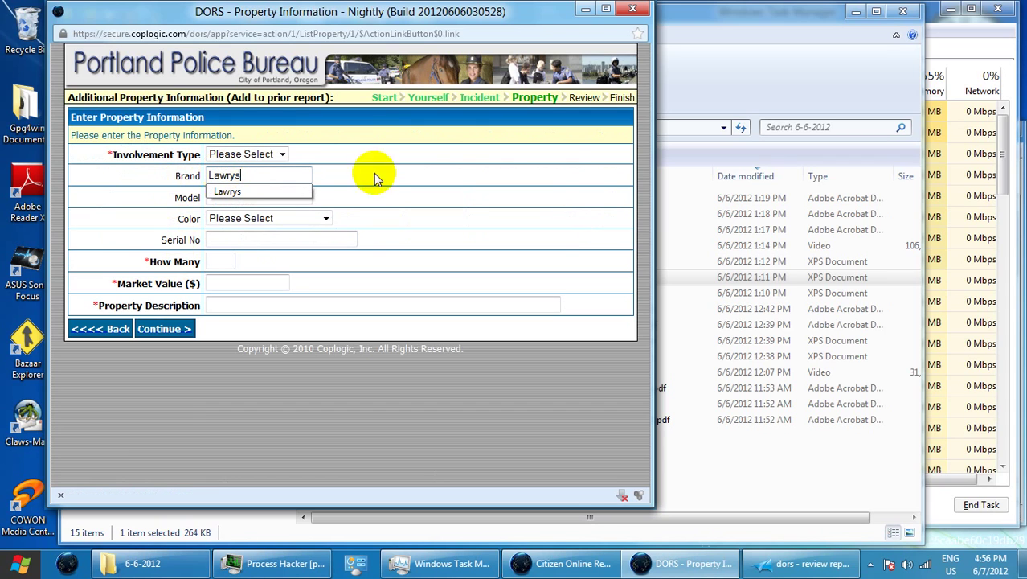
left_click(229, 259)
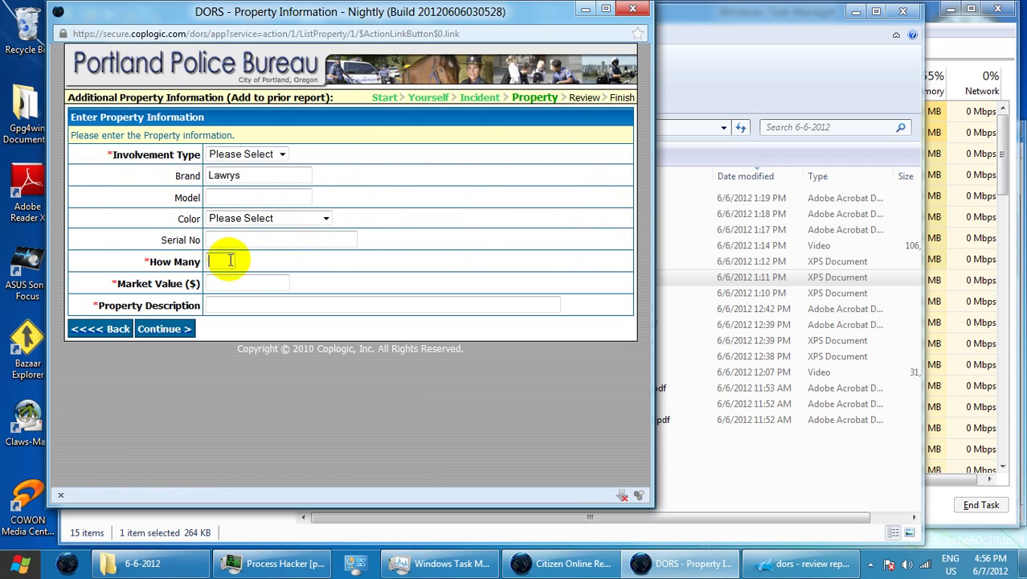
type("1")
Describe the item as Lawrys small seasoning salt with a market value of 2.50
left_click(252, 304)
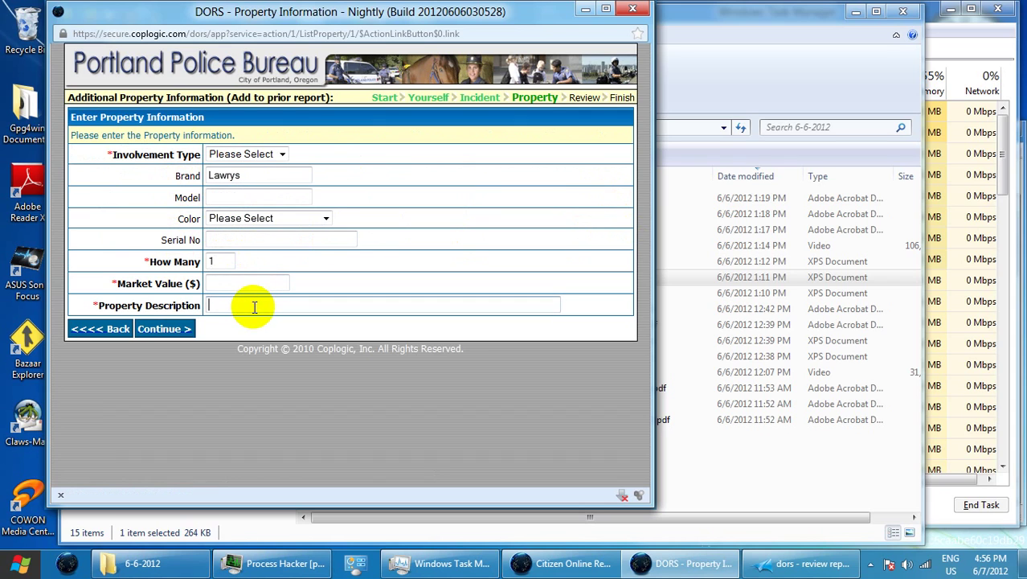
left_click(241, 276)
type("Lawrys")
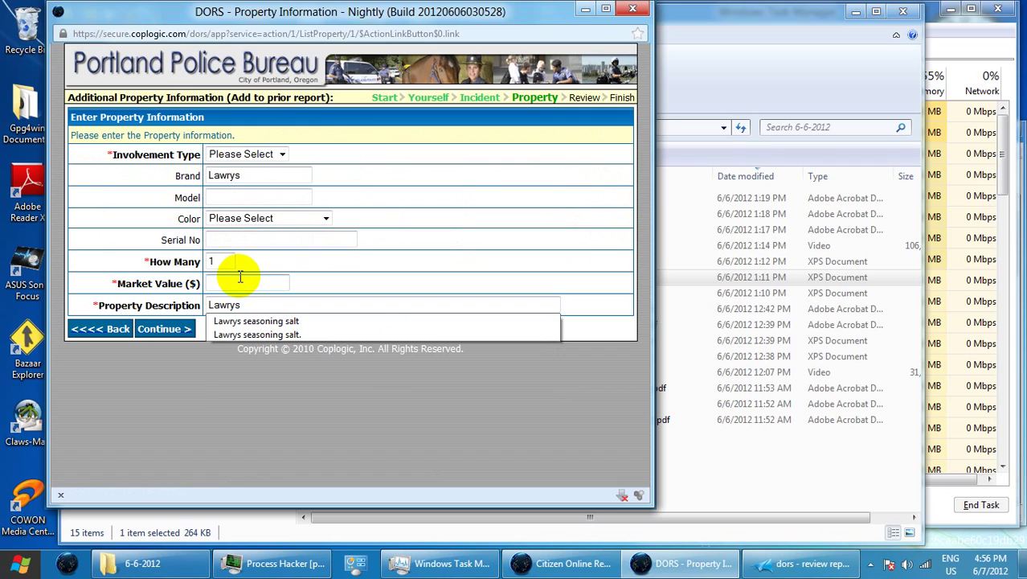
left_click(226, 322)
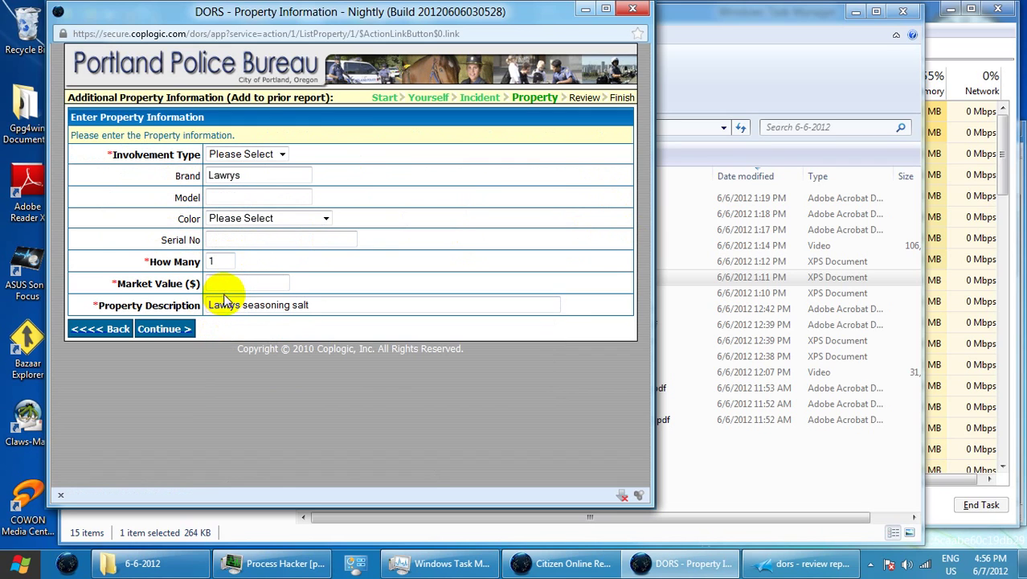
left_click(228, 283)
left_click(228, 284)
type("2.50")
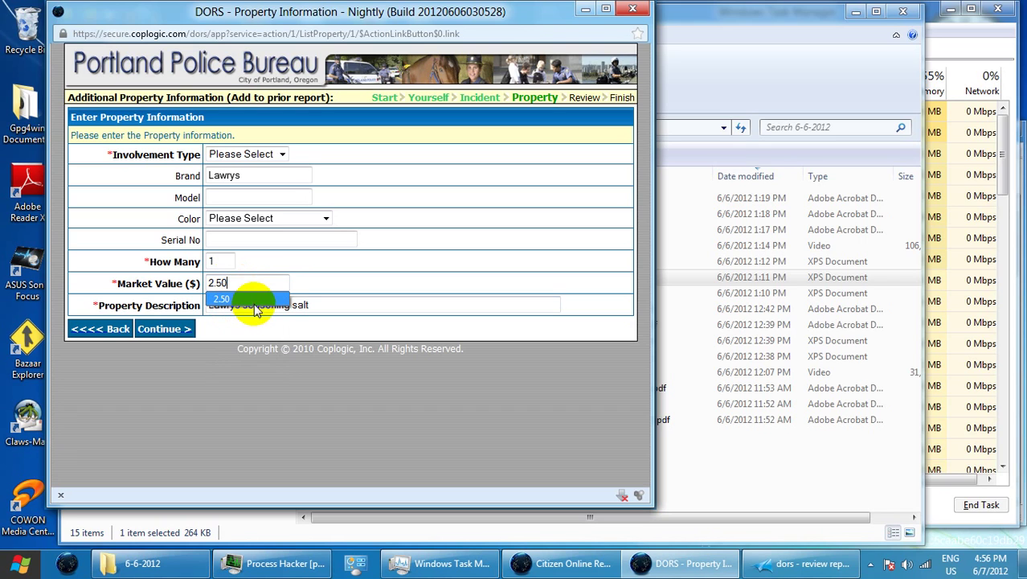
left_click(249, 299)
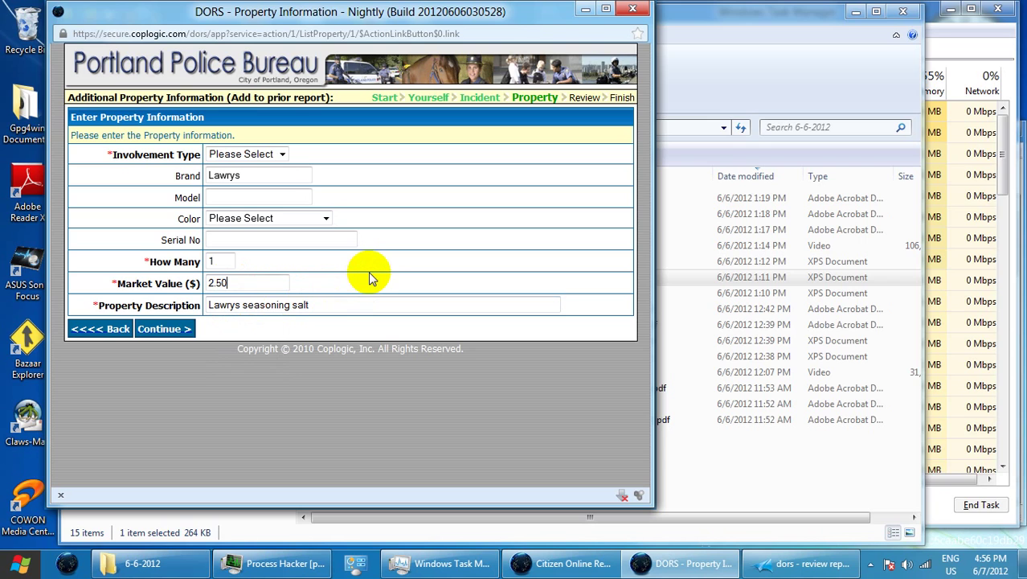
left_click(242, 305)
type("small")
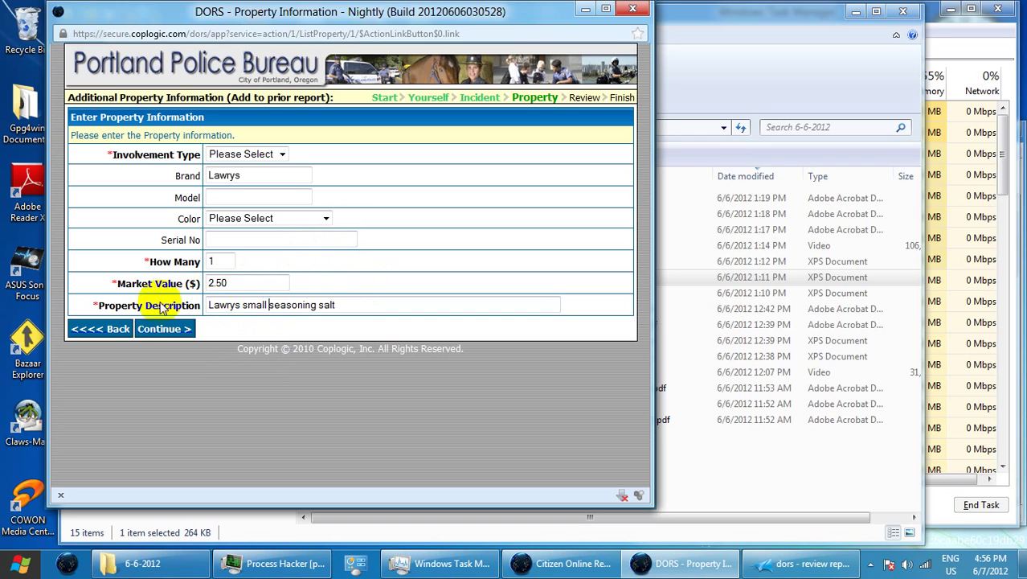
Set Involvement Type to Stolen and add the item to the Property List
left_click(233, 151)
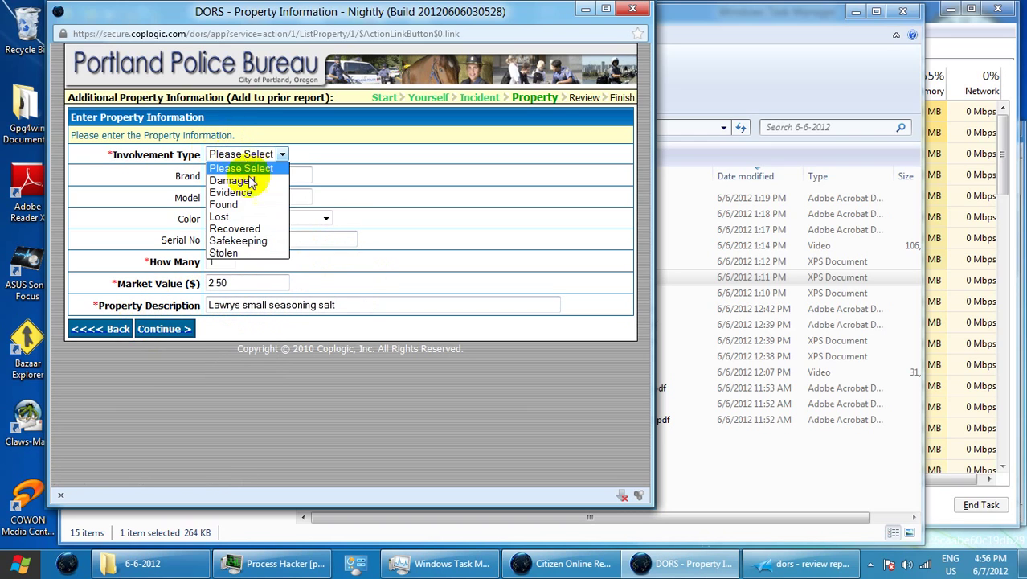
left_click(251, 257)
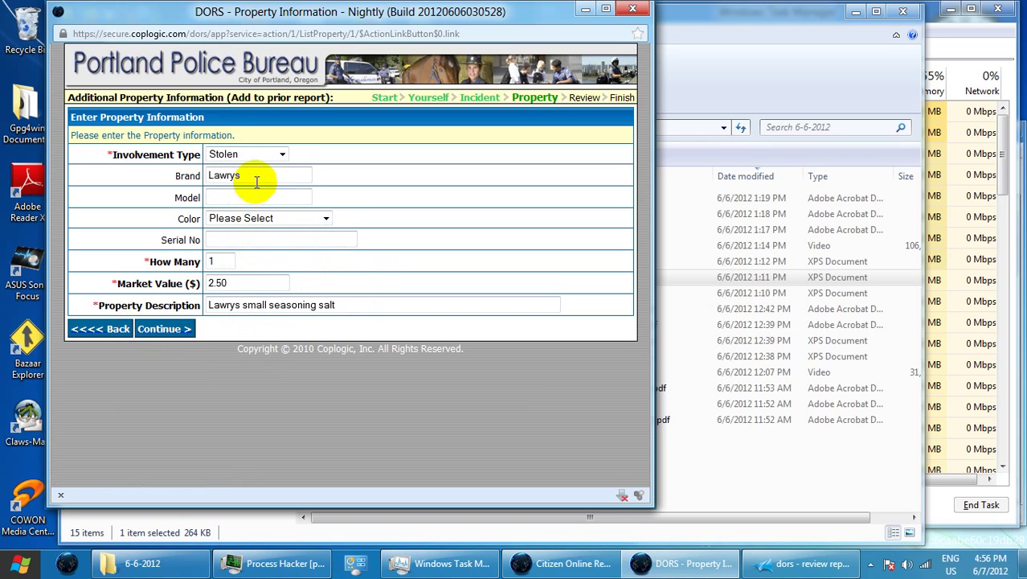
left_click(176, 332)
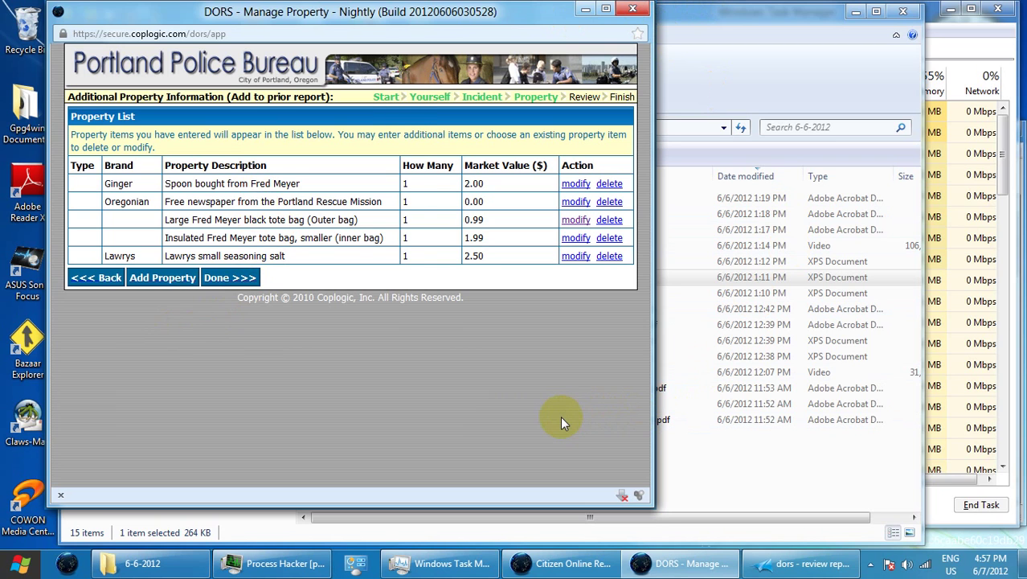
Print the property list page to XPS and create a new 6-7-2012 folder in E:\log
key("ctrl+p")
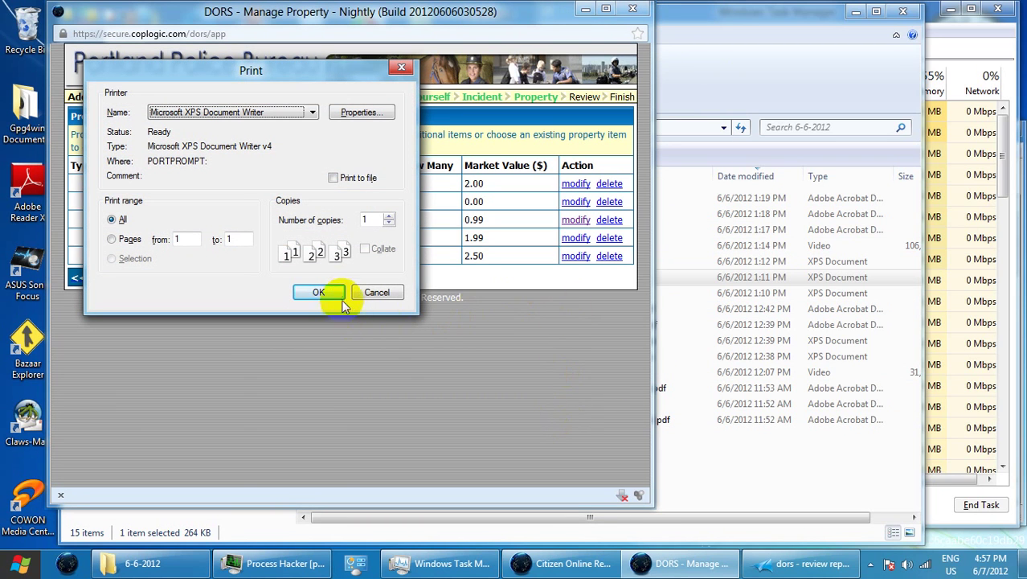
left_click(329, 293)
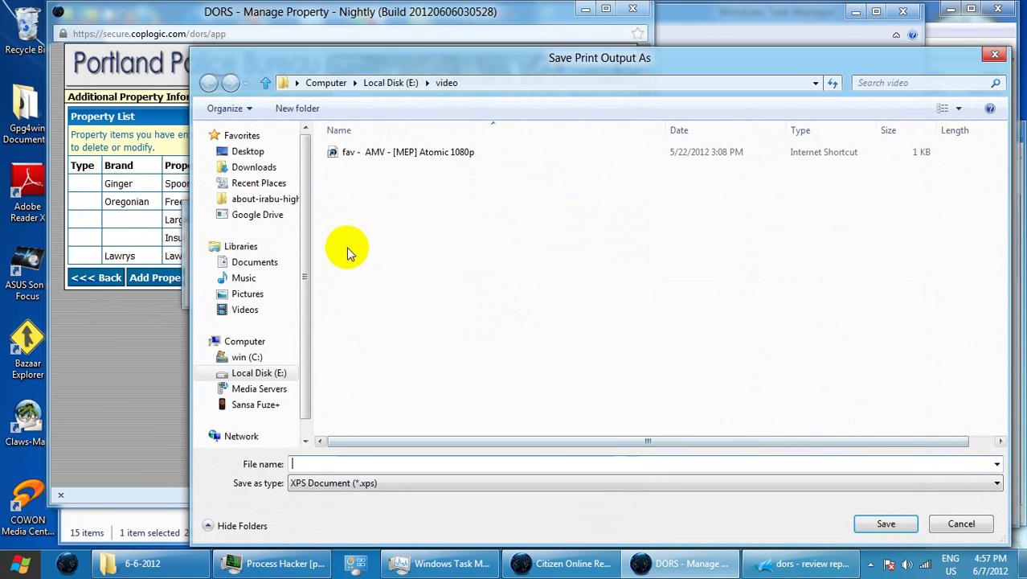
left_click(389, 81)
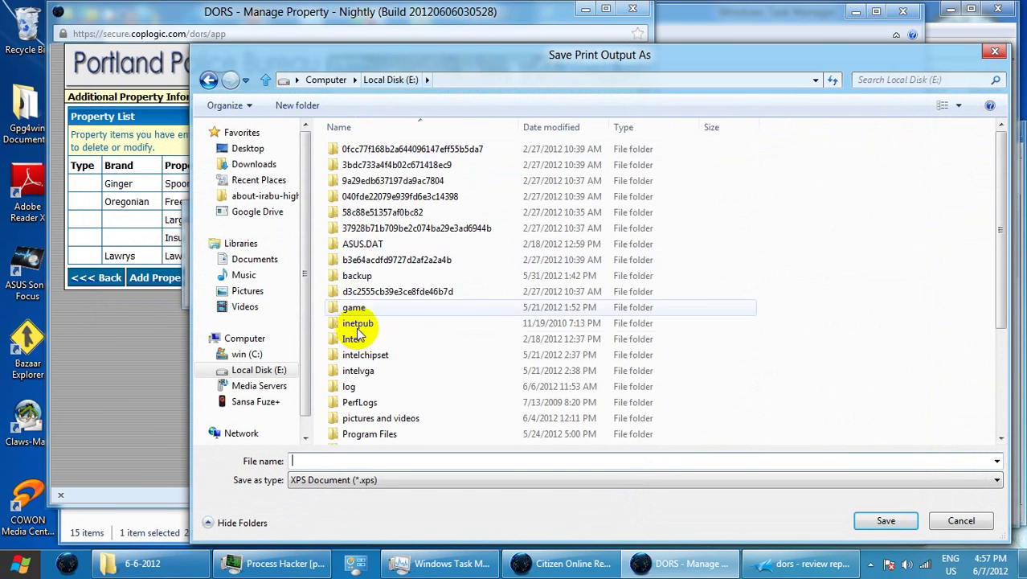
double_click(351, 387)
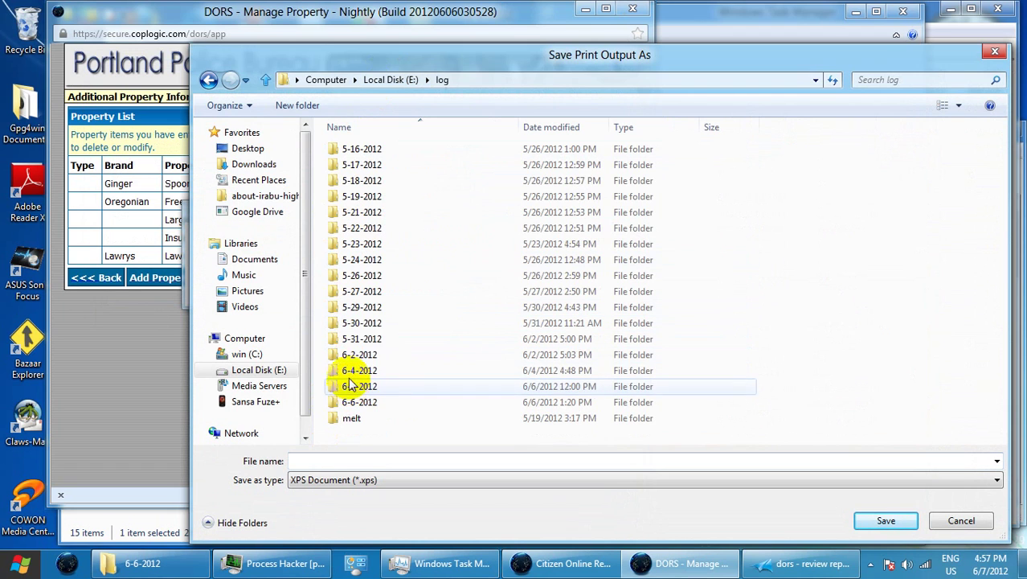
left_click(299, 107)
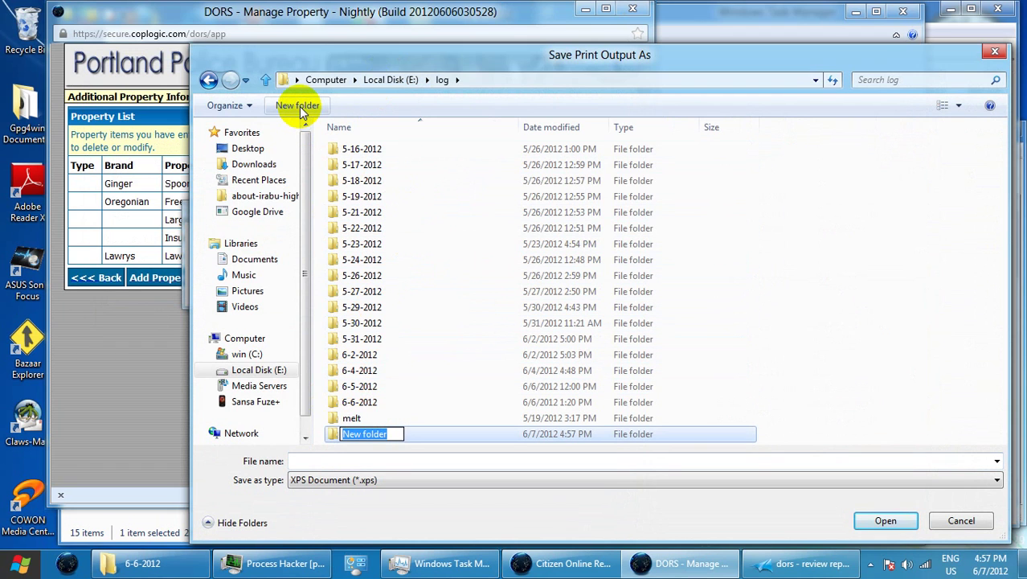
type("6-7-2012")
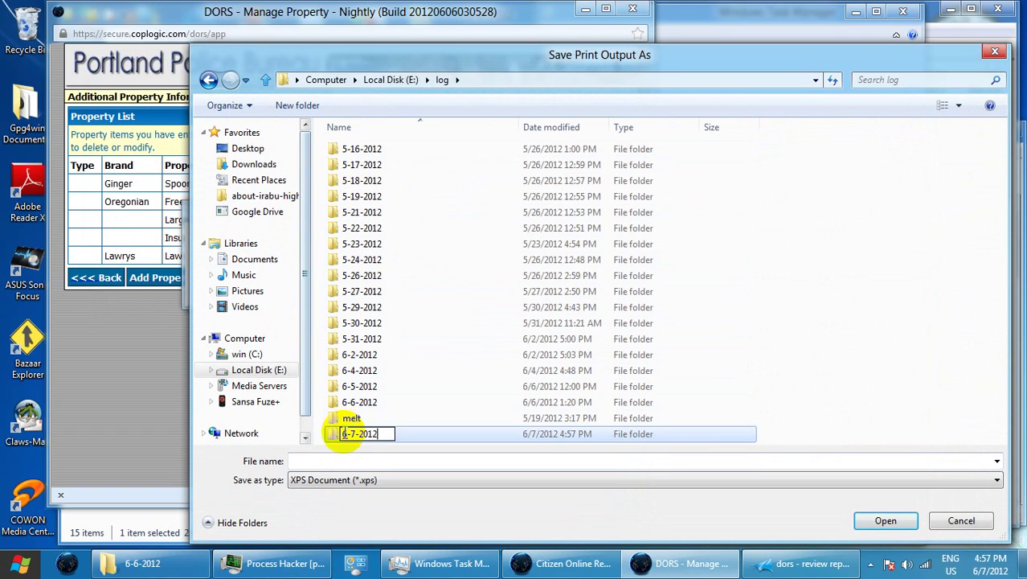
left_click(336, 438)
double_click(346, 422)
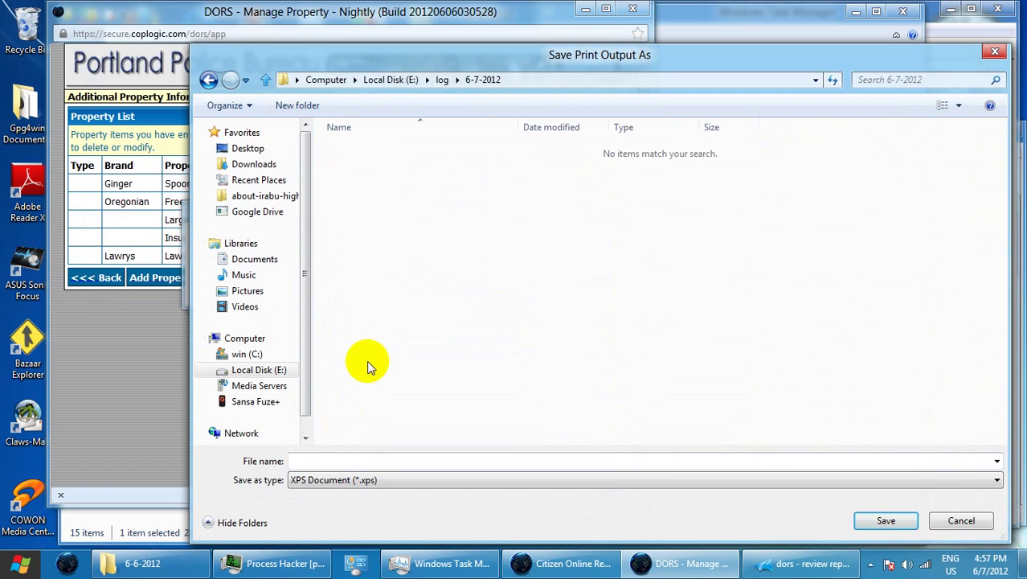
Save the XPS as 'DORS - manage property - theft 6-4-2012' in the 6-7-2012 folder
left_click(337, 459)
type("DORs C")
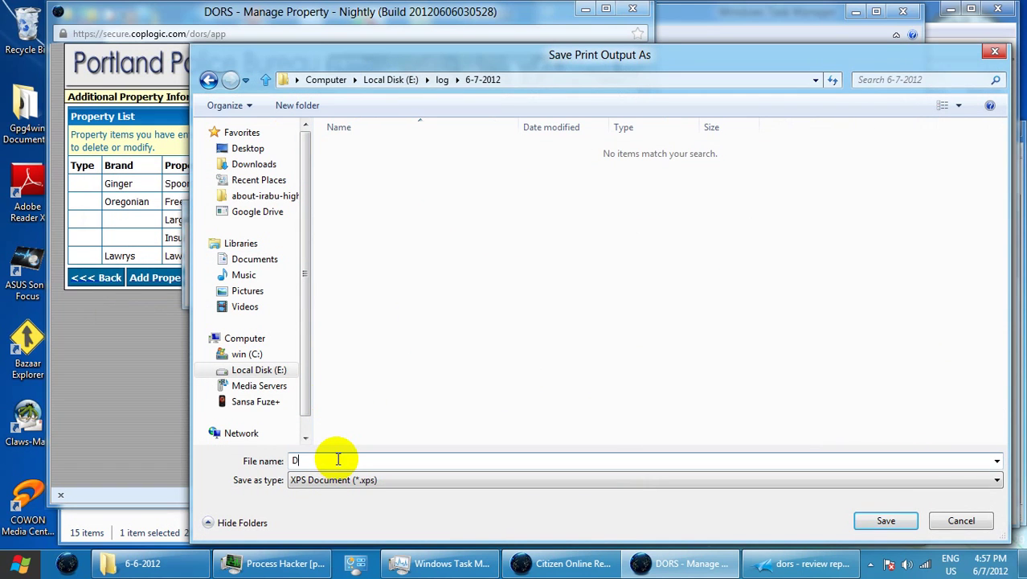
key("BackSpace")
key("BackSpace")
key("BackSpace")
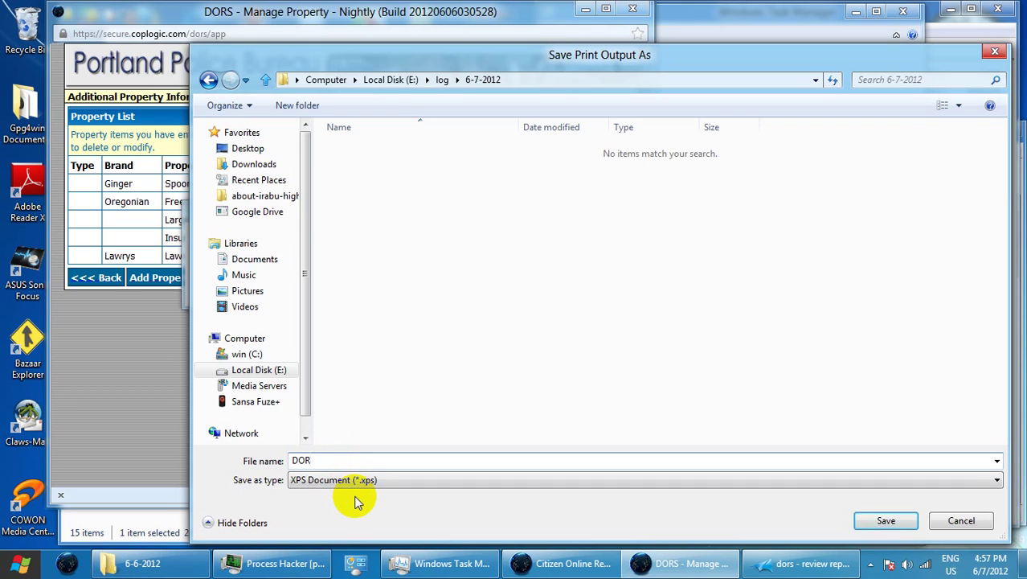
type("S - manage property - theft ")
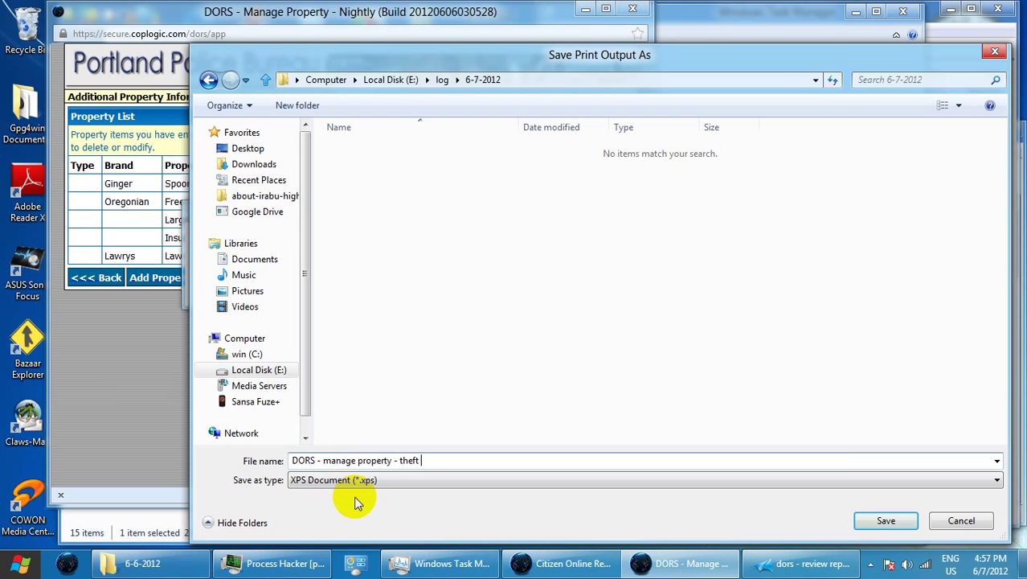
type("6-4-2012")
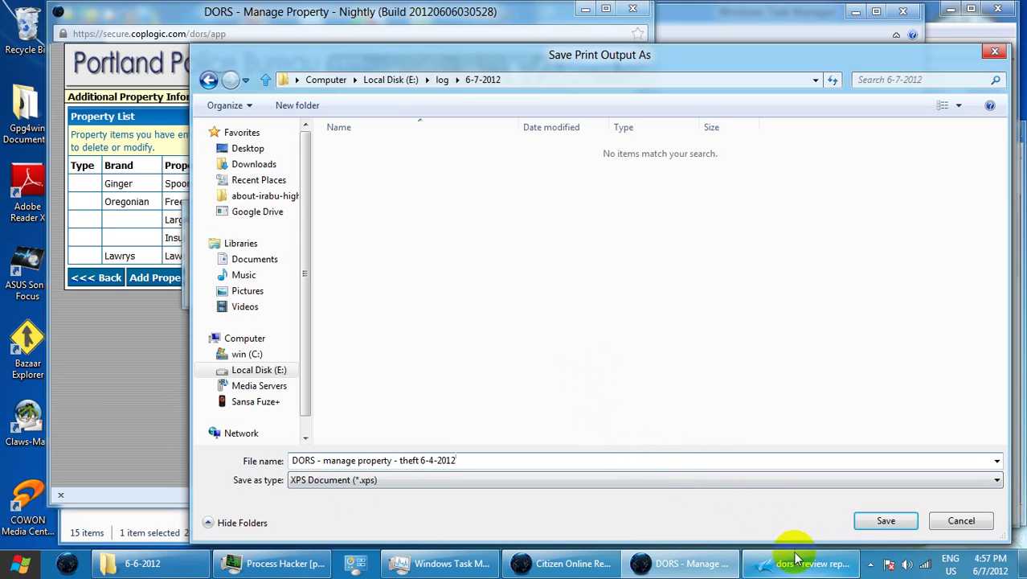
left_click(885, 521)
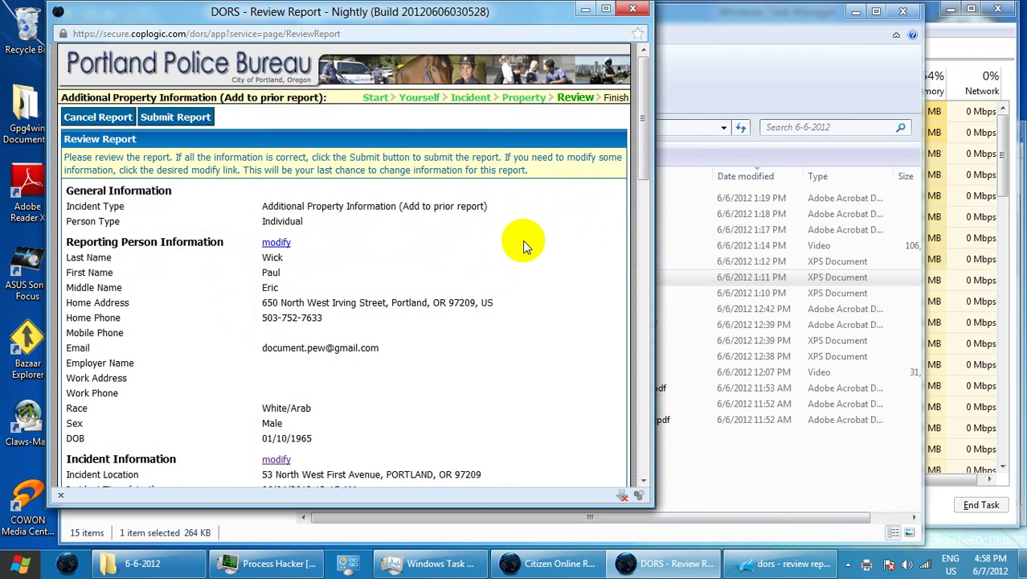
Print the Review Report page to XPS as 'DORS - review report - theft 6-4-2012 part 3'
key("ctrl+p")
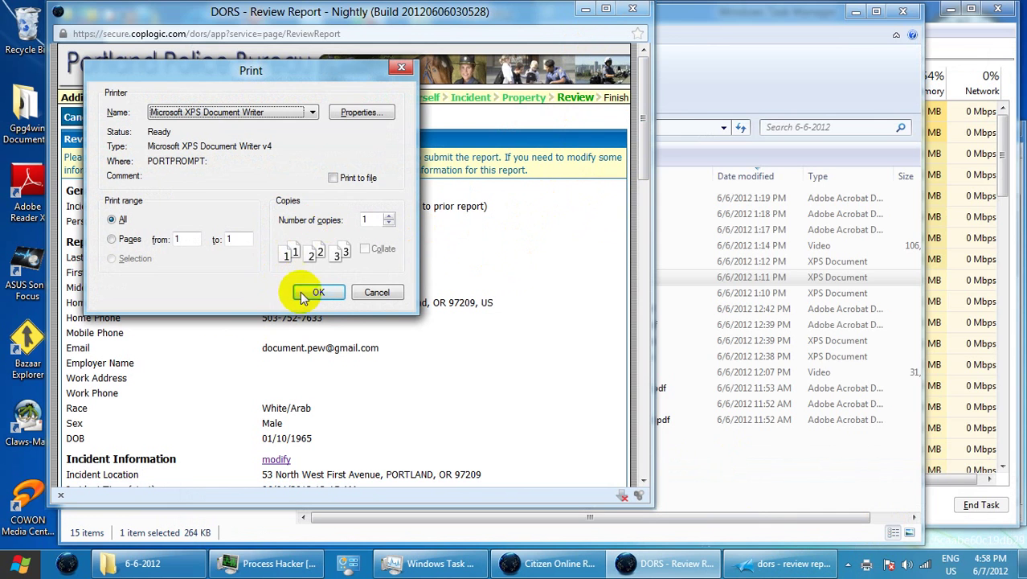
left_click(306, 294)
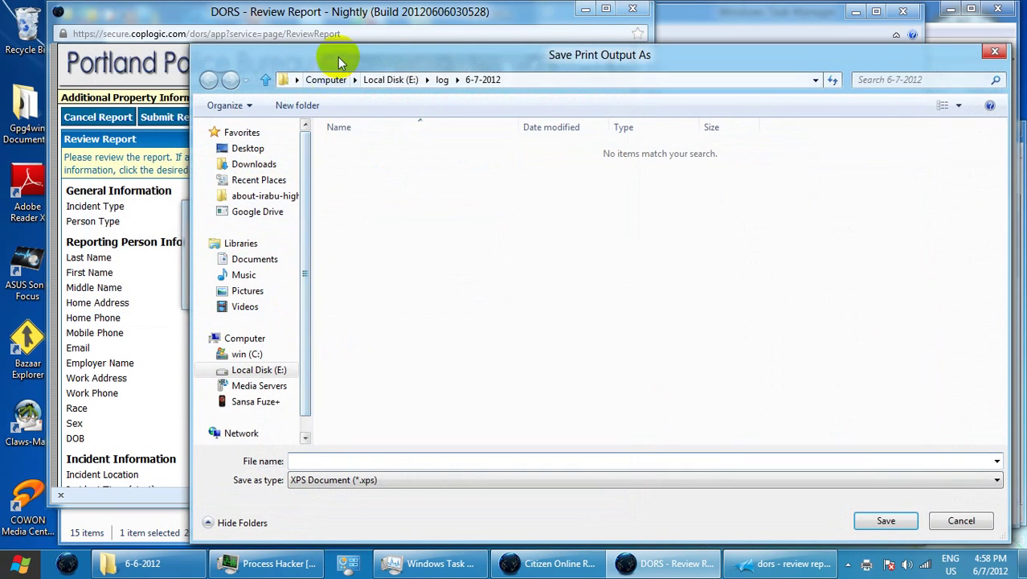
left_click_drag(339, 63, 369, 45)
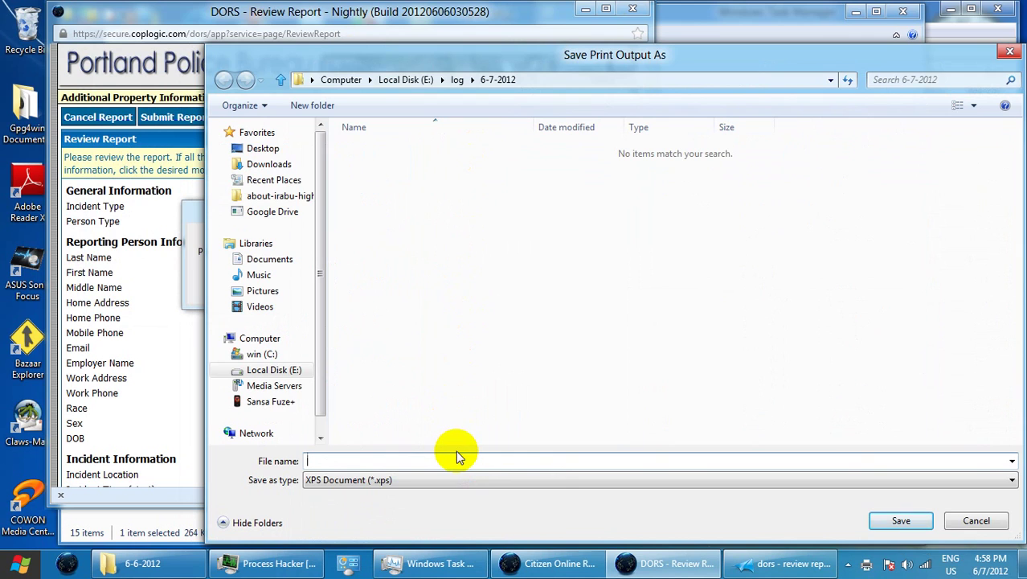
type("d")
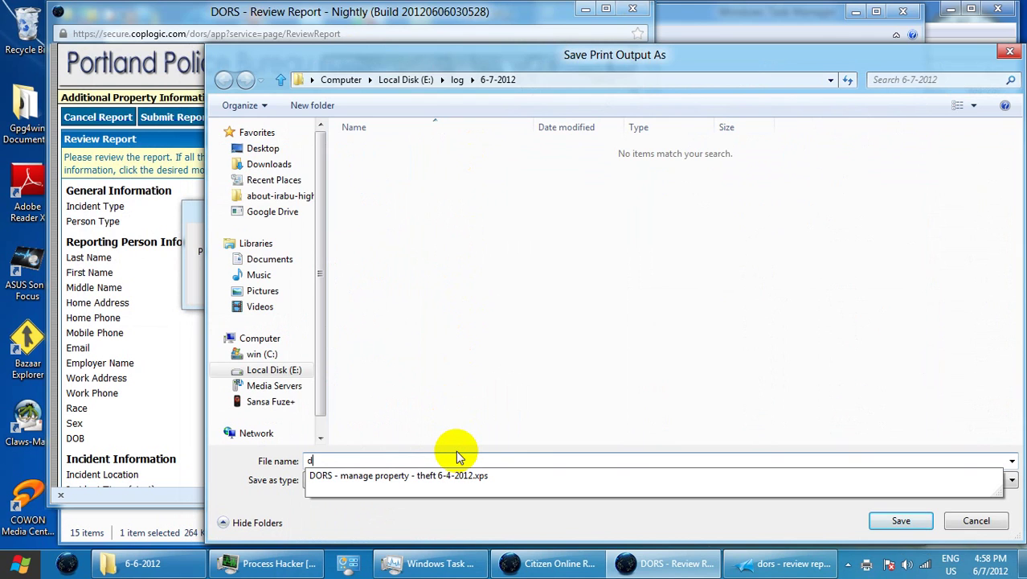
key("BackSpace")
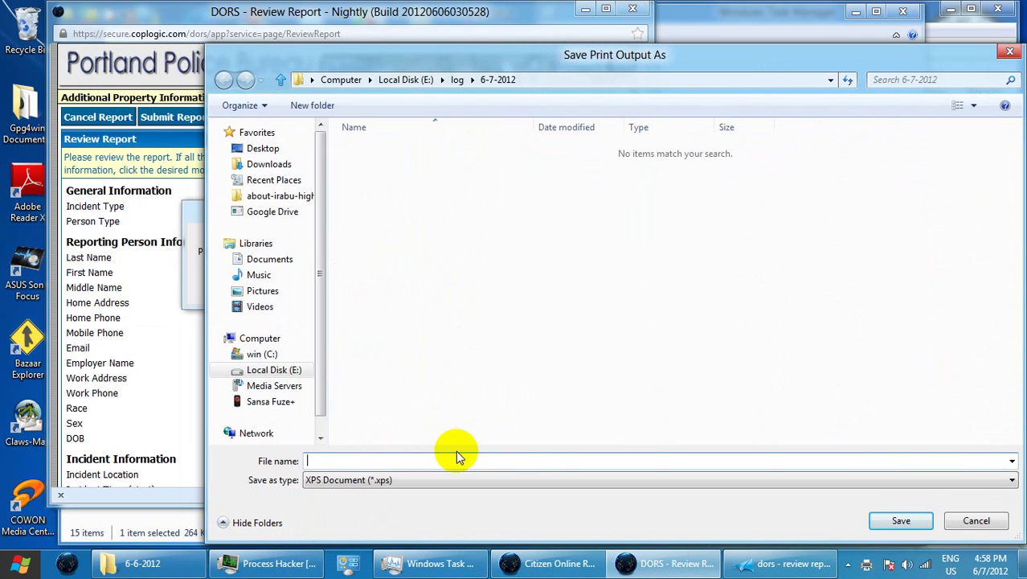
type("DORS")
type("- ")
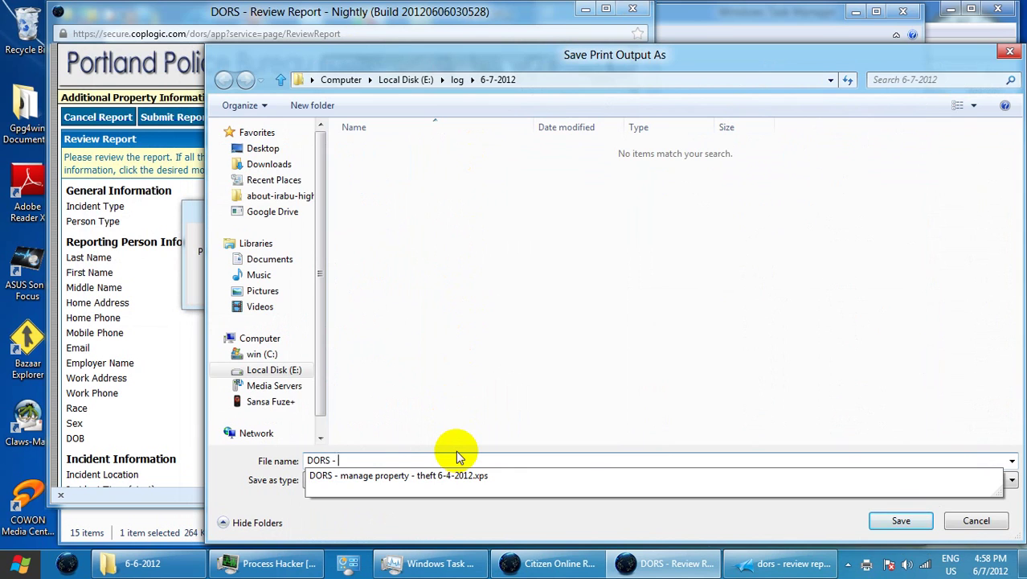
type("review ")
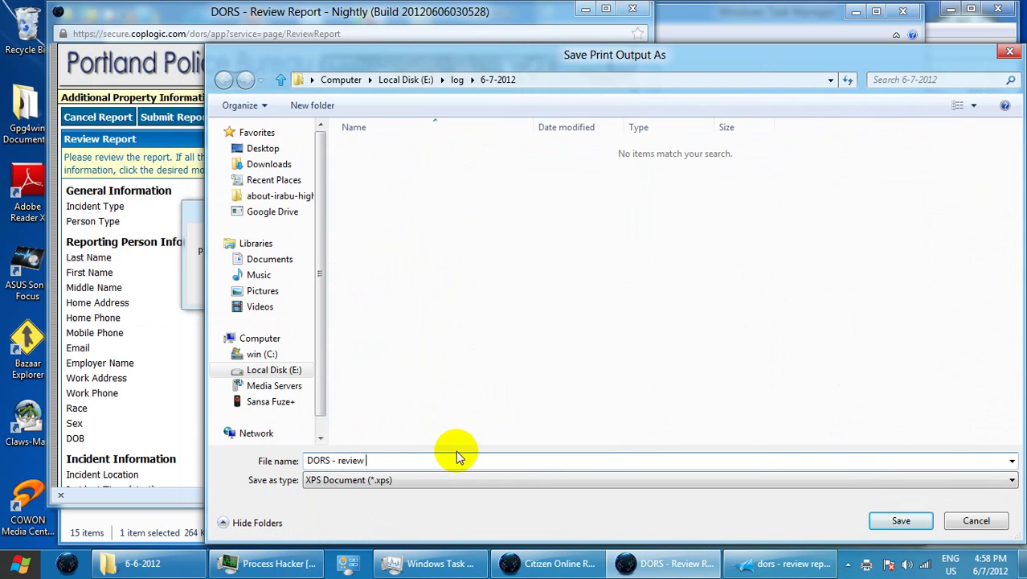
type("report - theft 6-4-2012 part 3")
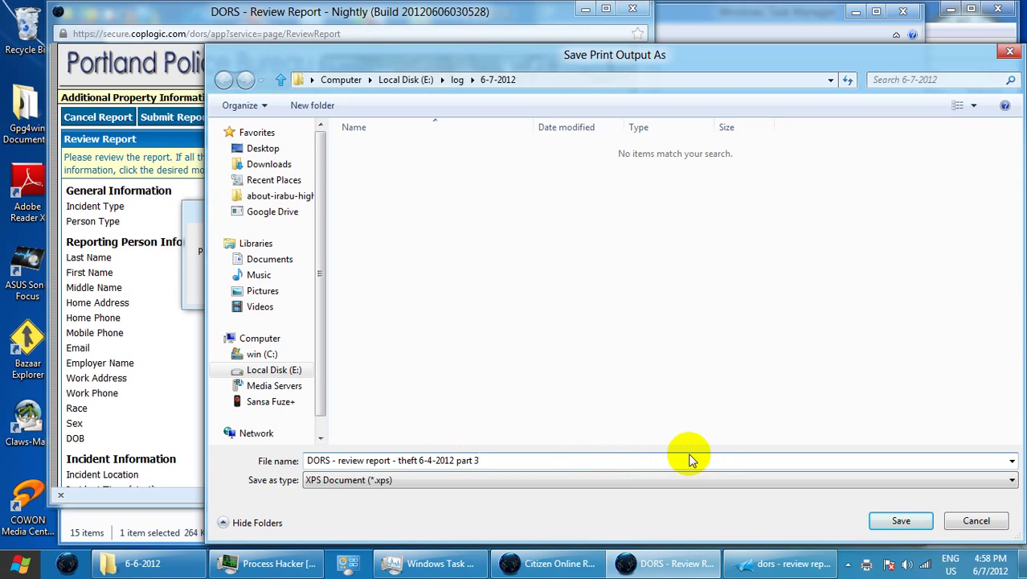
left_click(899, 521)
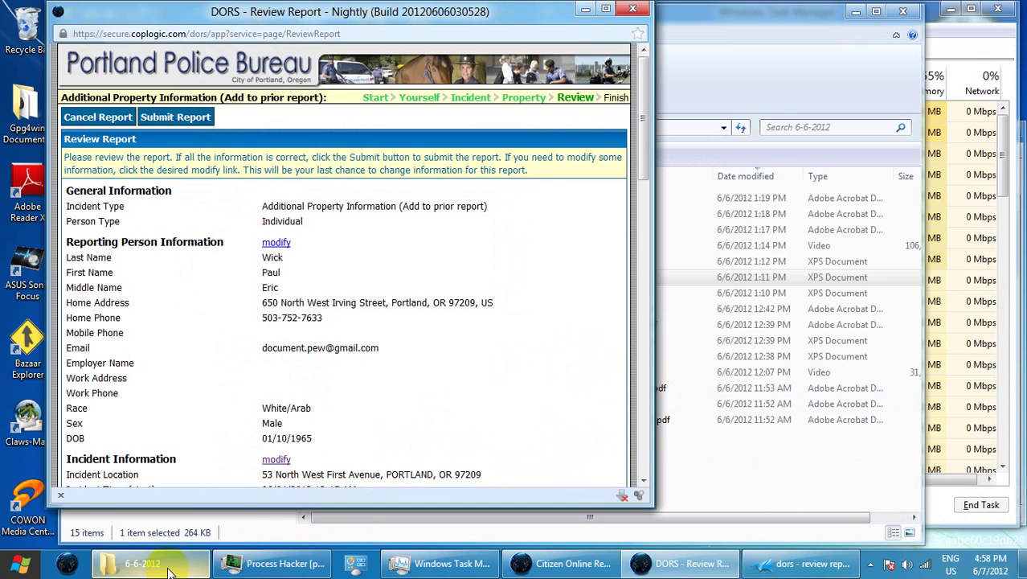
Scroll the Review Report to check the five property items, then submit the report
mouse_move(168, 570)
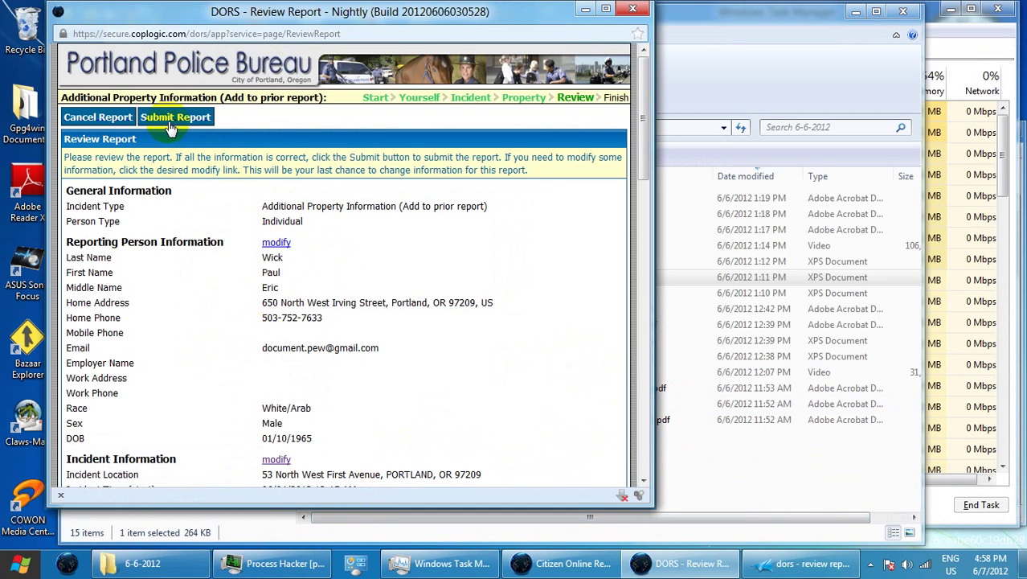
mouse_move(132, 566)
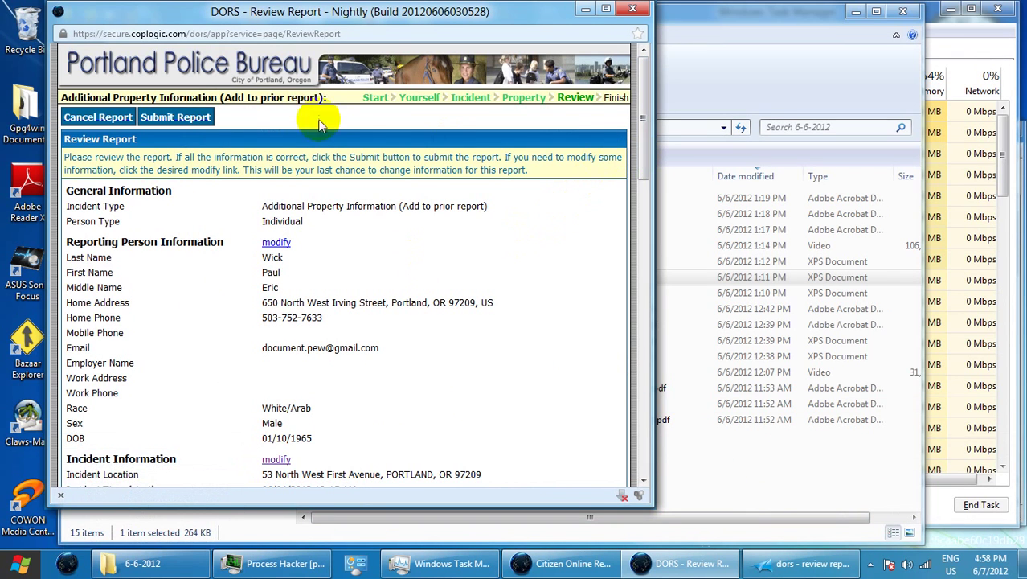
left_click_drag(213, 9, 299, 16)
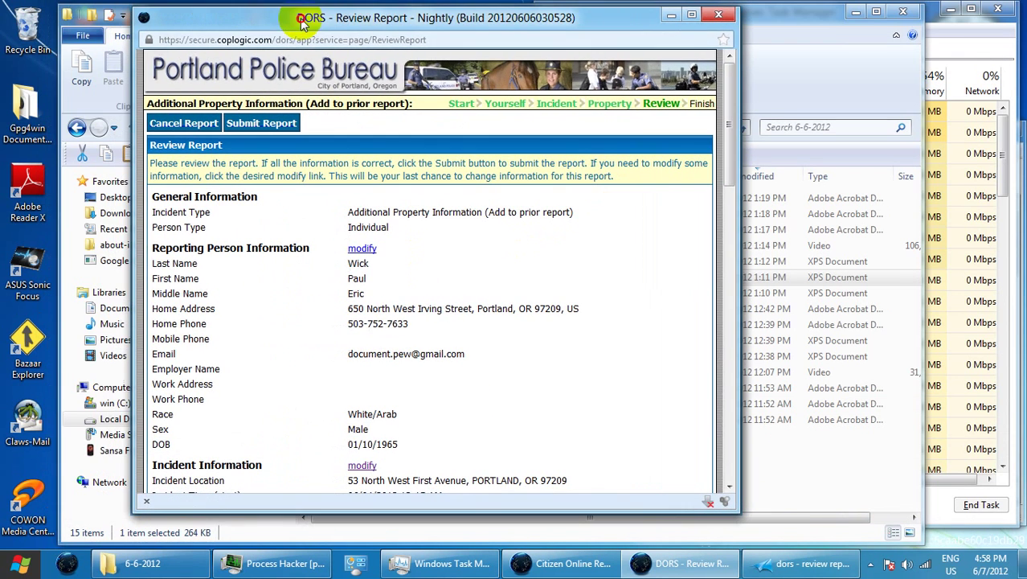
left_click(729, 212)
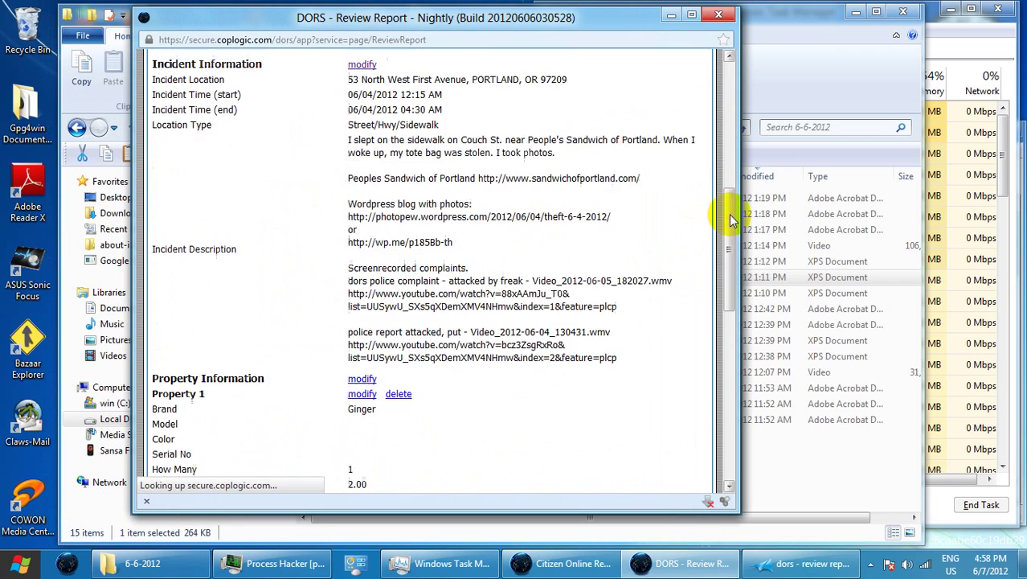
left_click_drag(728, 211, 732, 408)
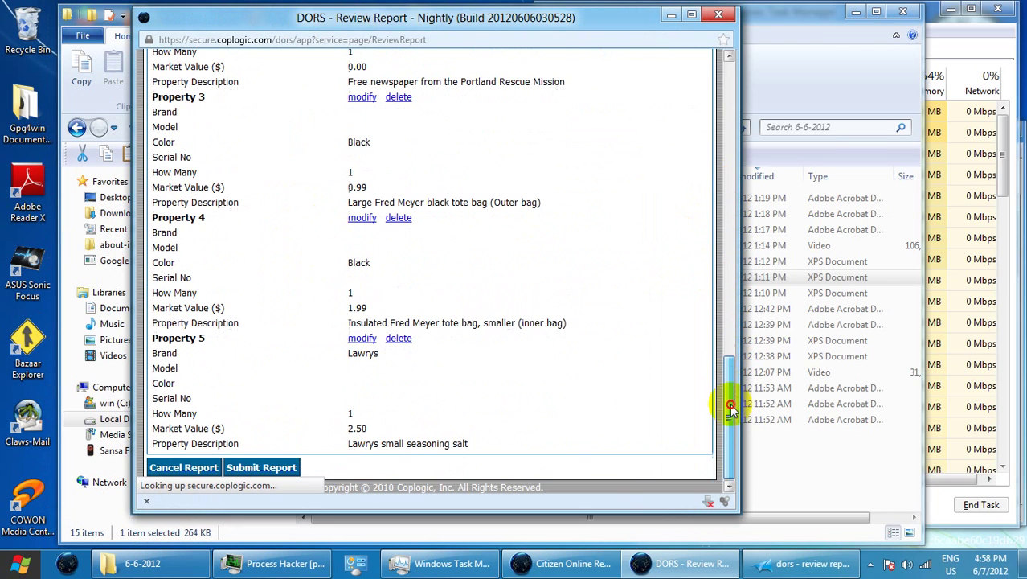
left_click(283, 471)
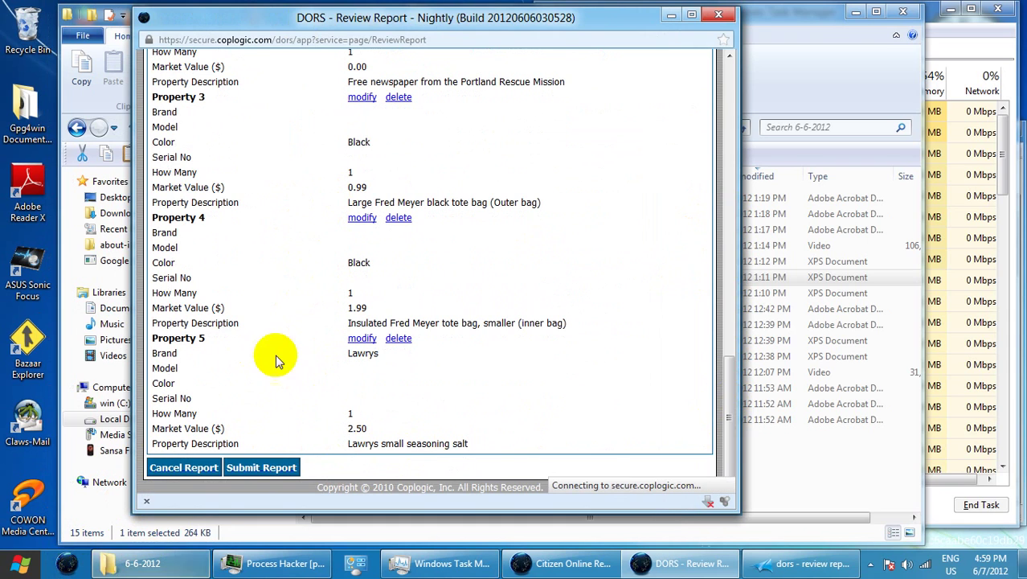
In log\6-7-2012, rename the manage-property XPS file to end with 'part 3'
left_click(140, 563)
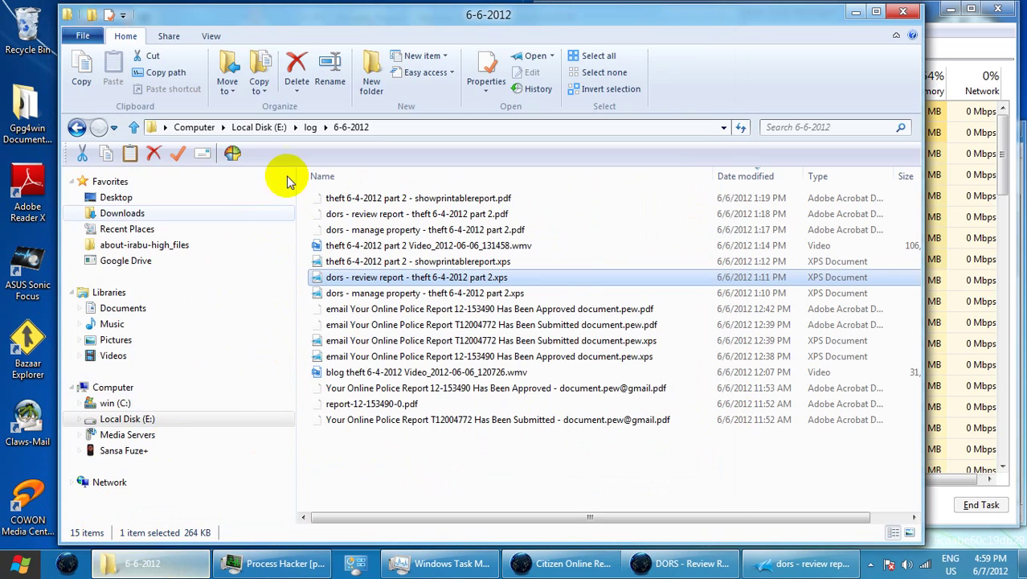
left_click(310, 127)
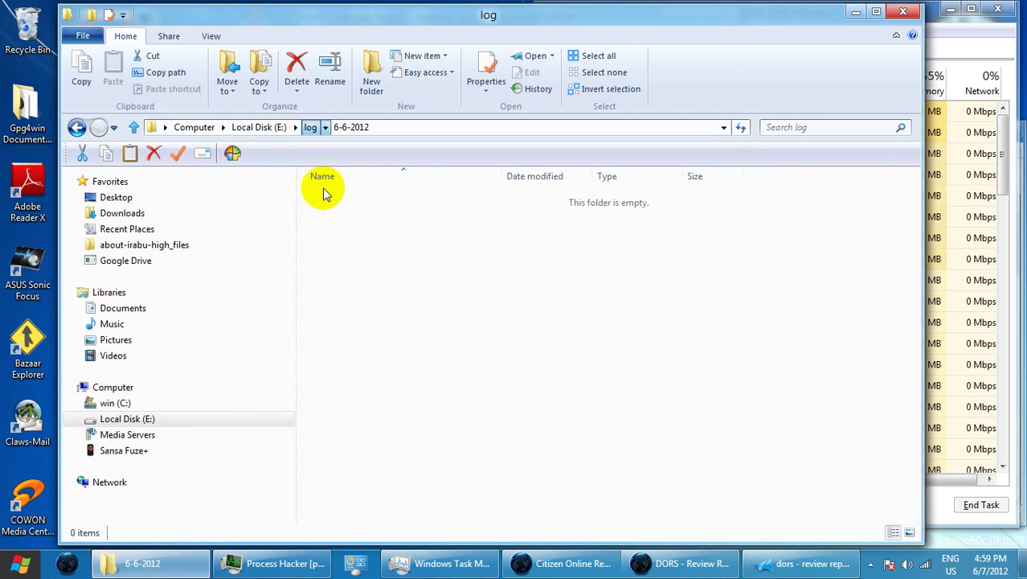
double_click(356, 470)
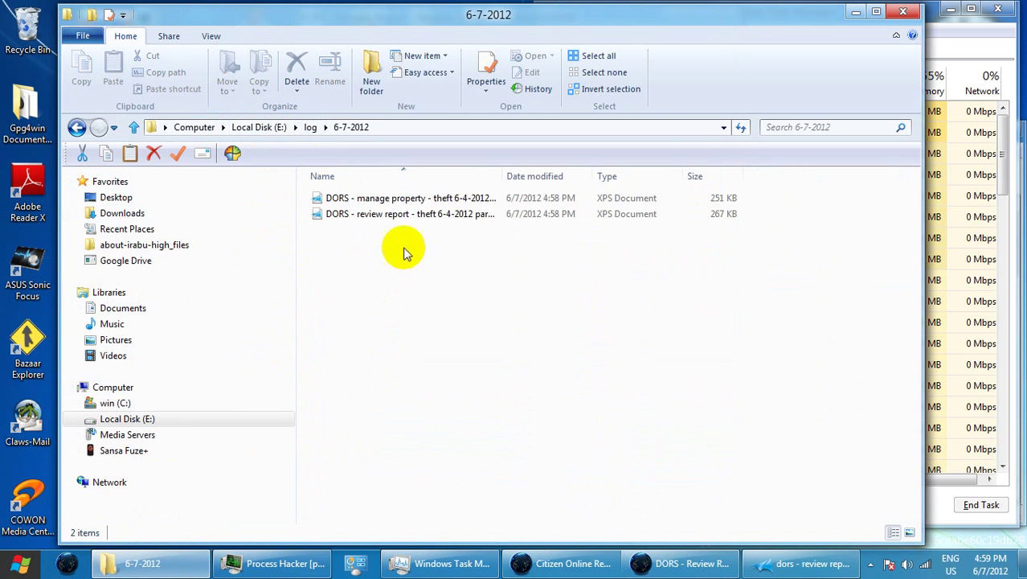
left_click_drag(500, 175, 654, 164)
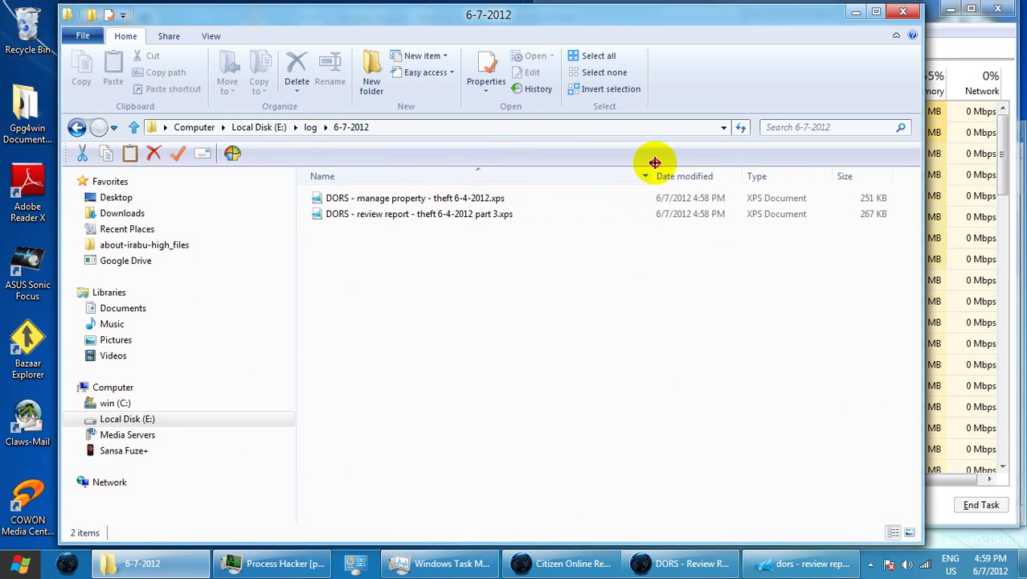
left_click(496, 201)
left_click(458, 201)
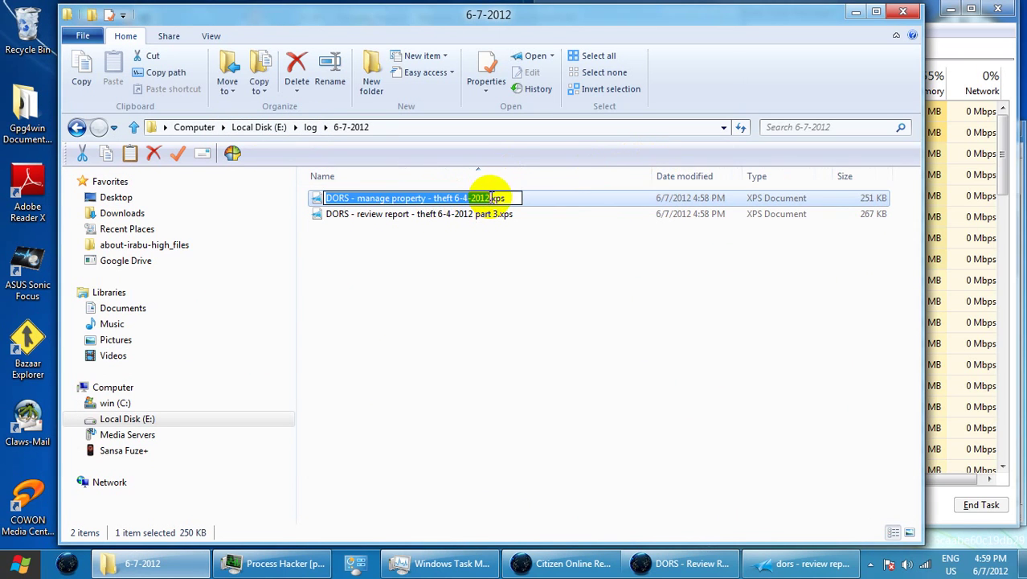
left_click(490, 198)
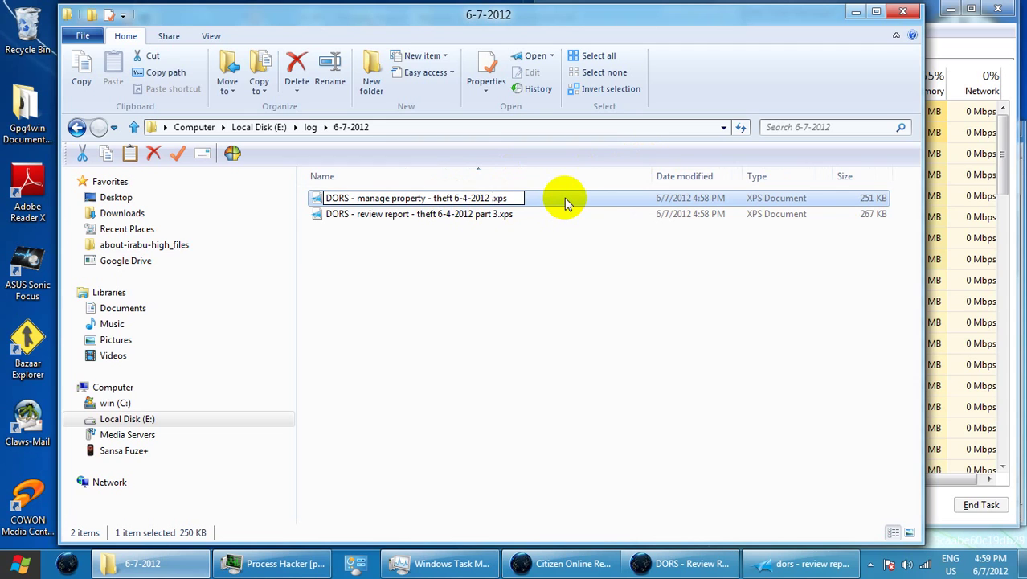
type("part ")
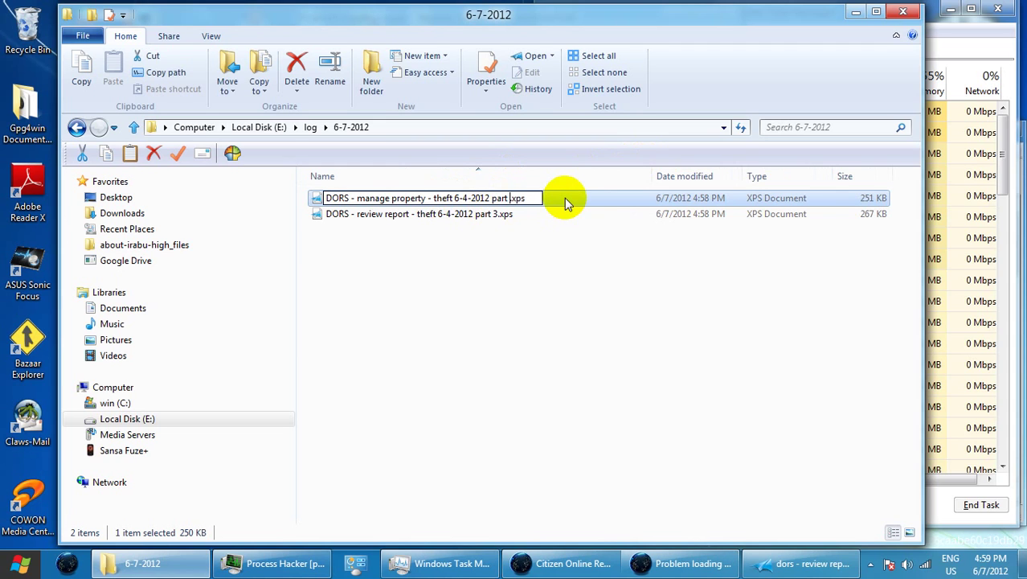
type("3")
left_click(490, 266)
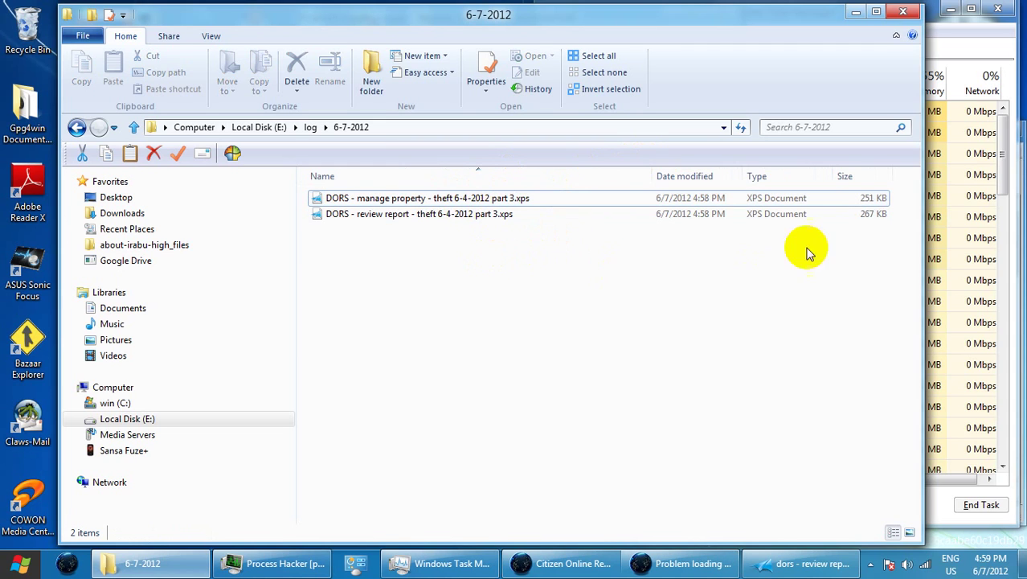
left_click(855, 12)
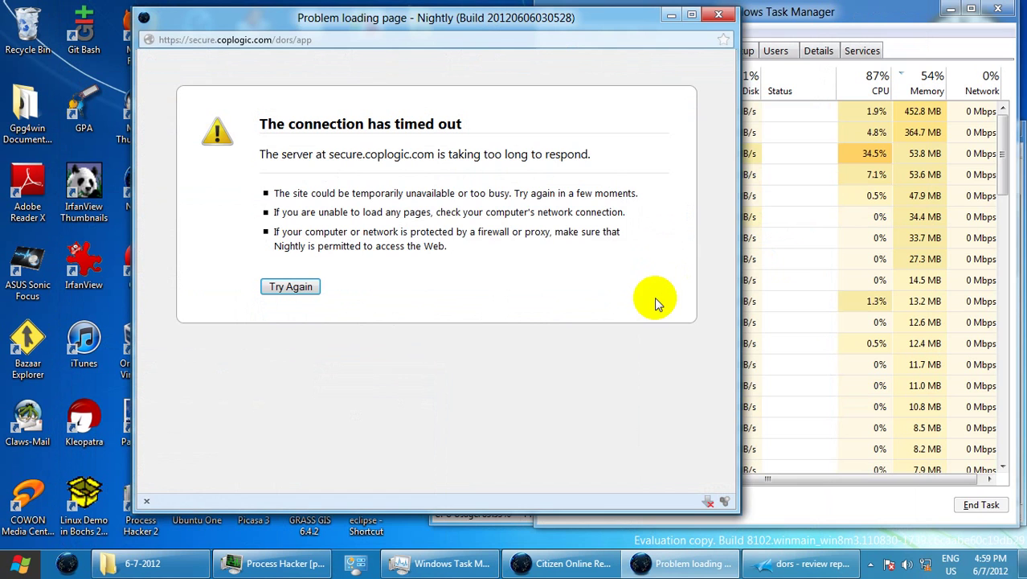
Retry and resend the timed-out submission, then view the printable report's Property Information
left_click_drag(349, 245, 355, 246)
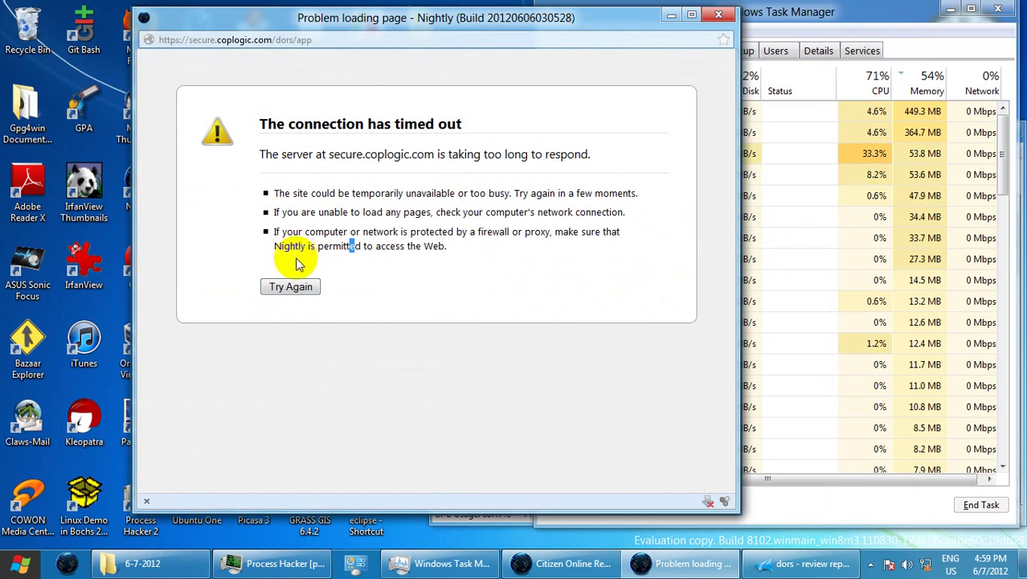
left_click(296, 286)
left_click(426, 291)
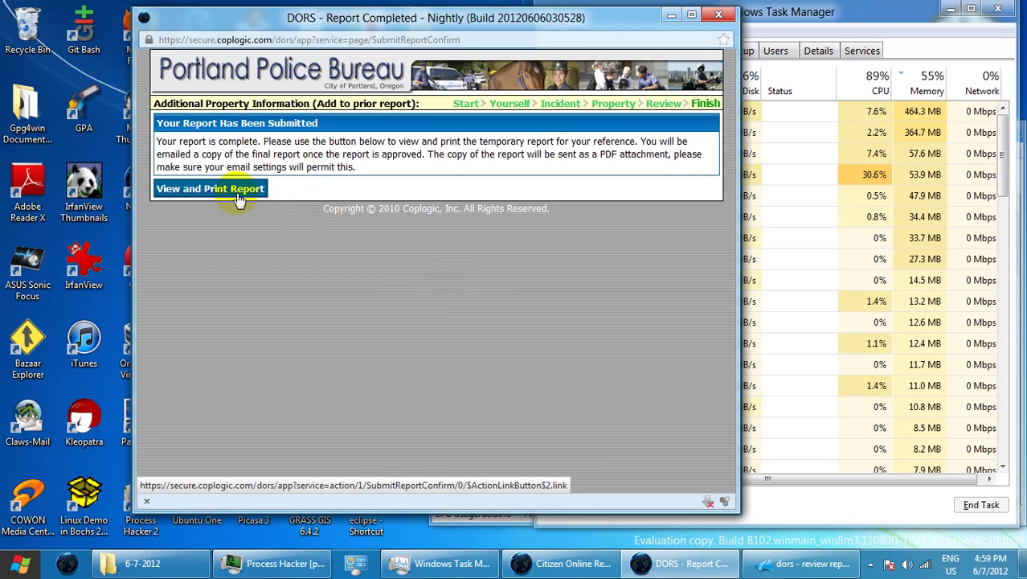
left_click(239, 198)
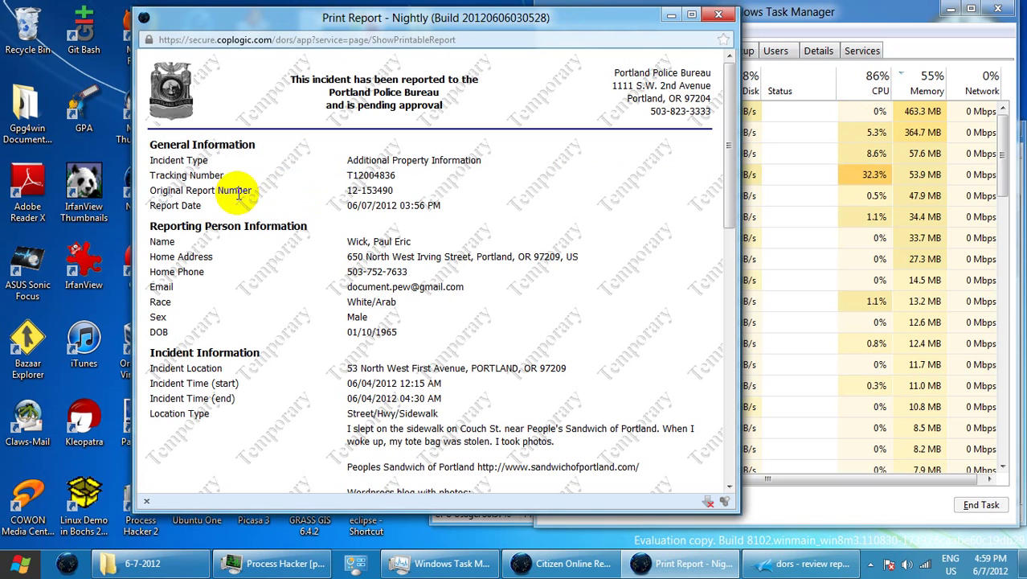
scroll(563, 258, "down", 10)
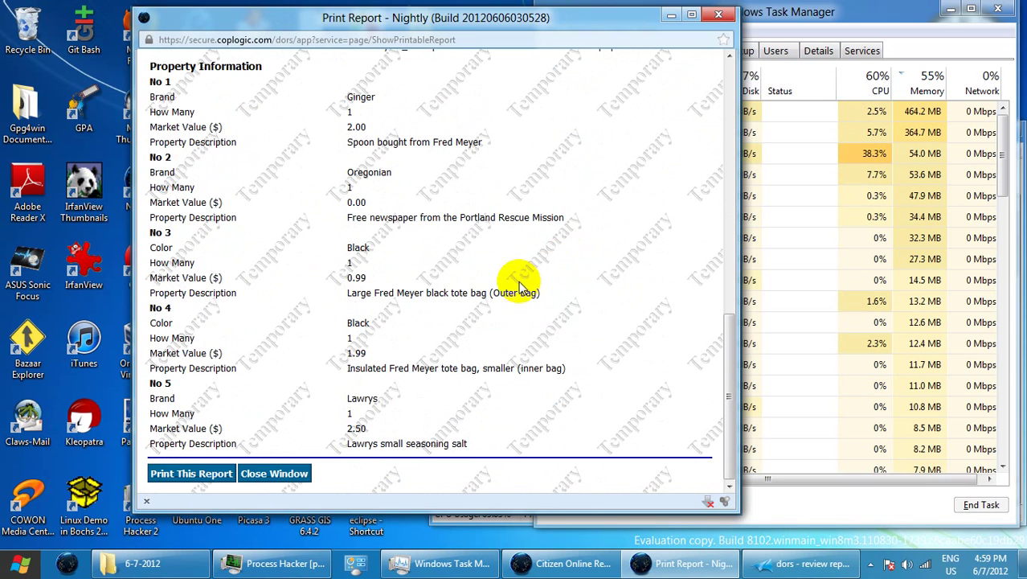
Print the temporary report to XPS as 'DORS - print report - showprintablereport - theft 6-4-2012 part 3'
left_click(211, 475)
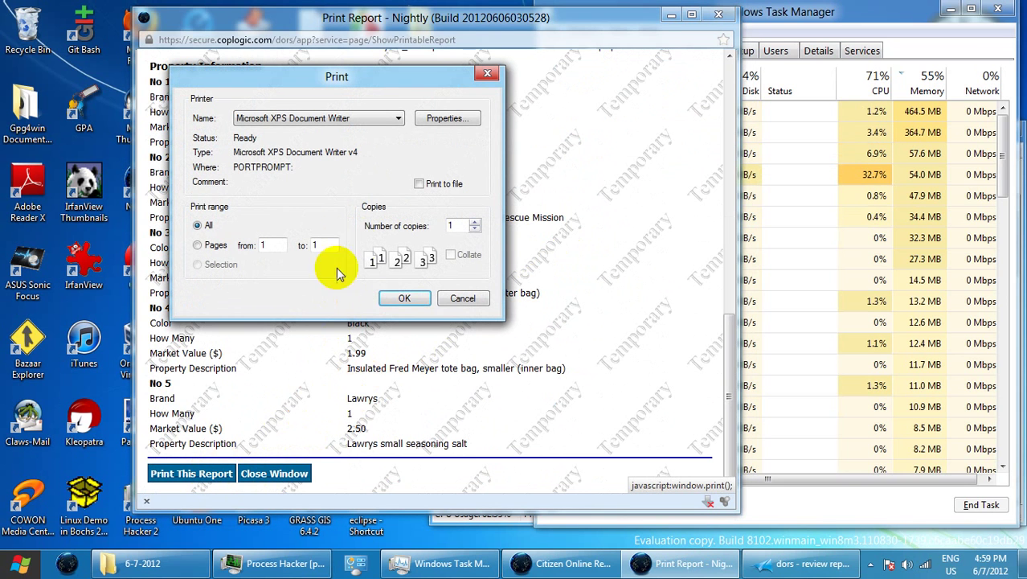
left_click(401, 299)
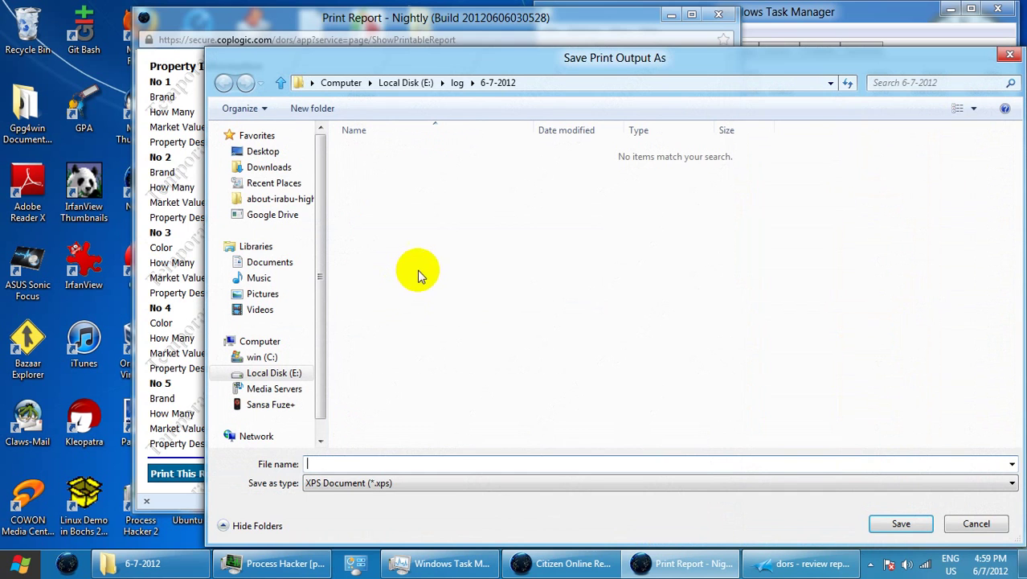
left_click_drag(429, 60, 376, 74)
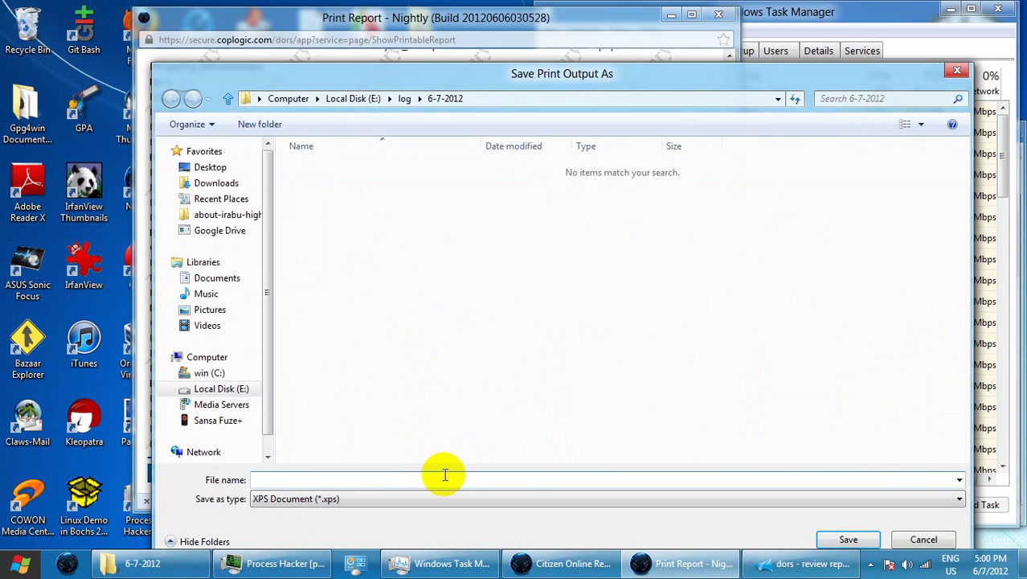
type("DORS - ")
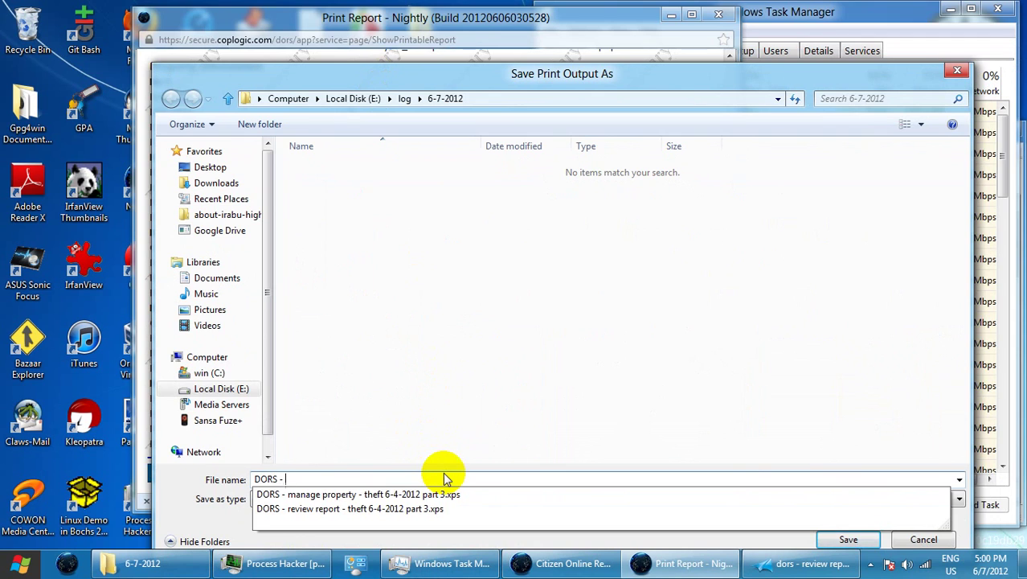
type("print p")
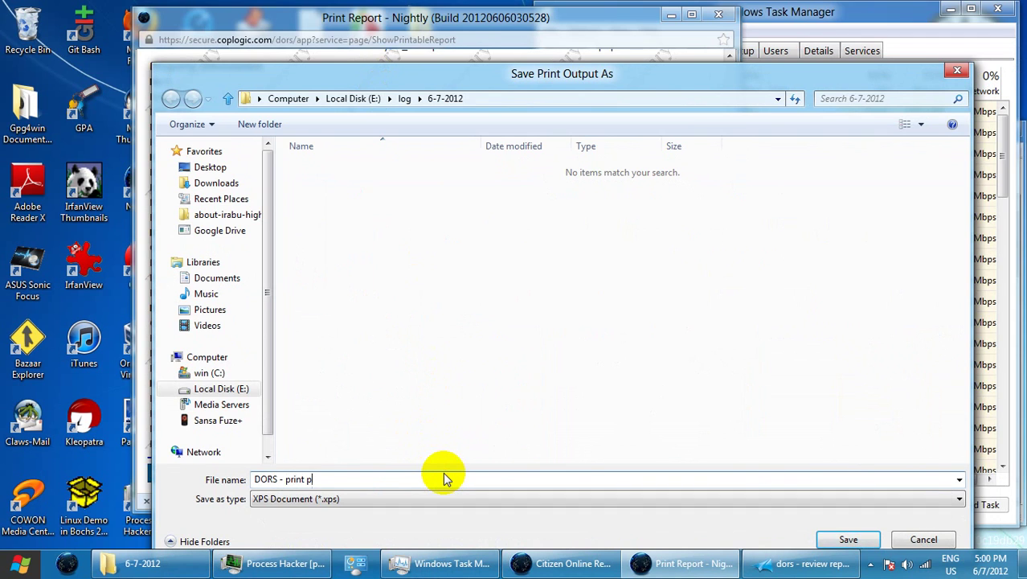
key("BackSpace")
type("report - showprintablereport ")
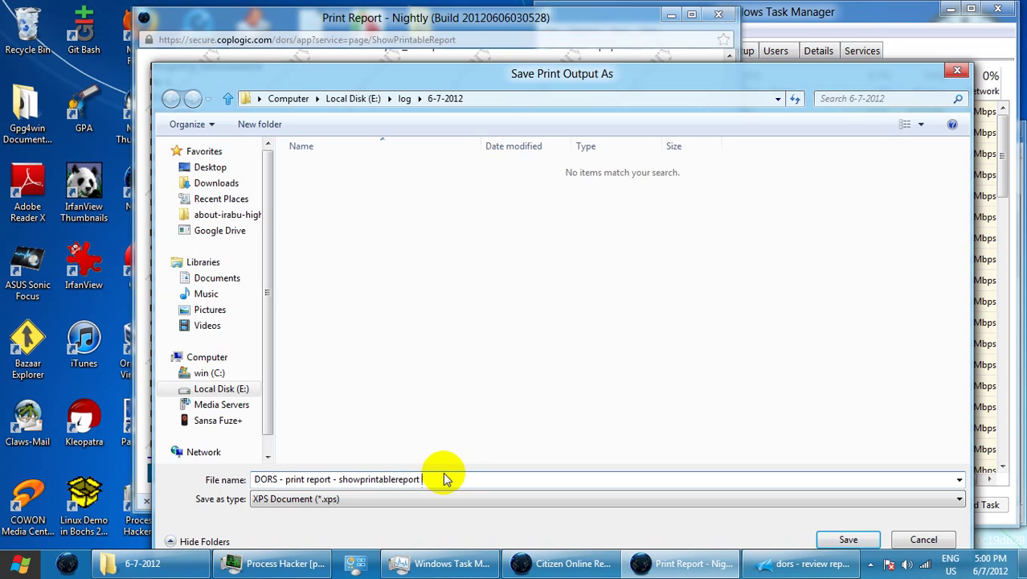
type("-")
type(" the 5-4-2012 part 3")
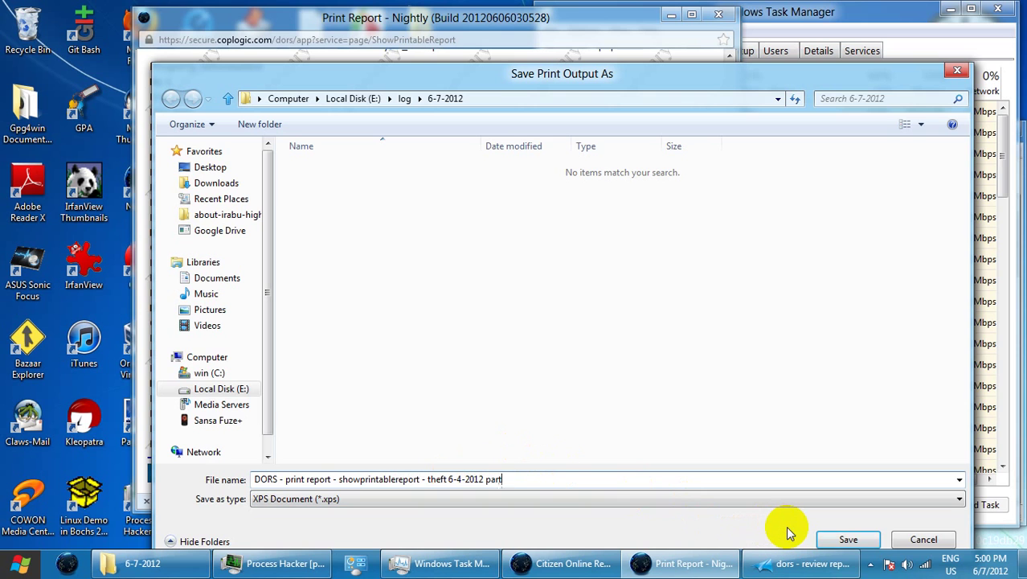
left_click(851, 540)
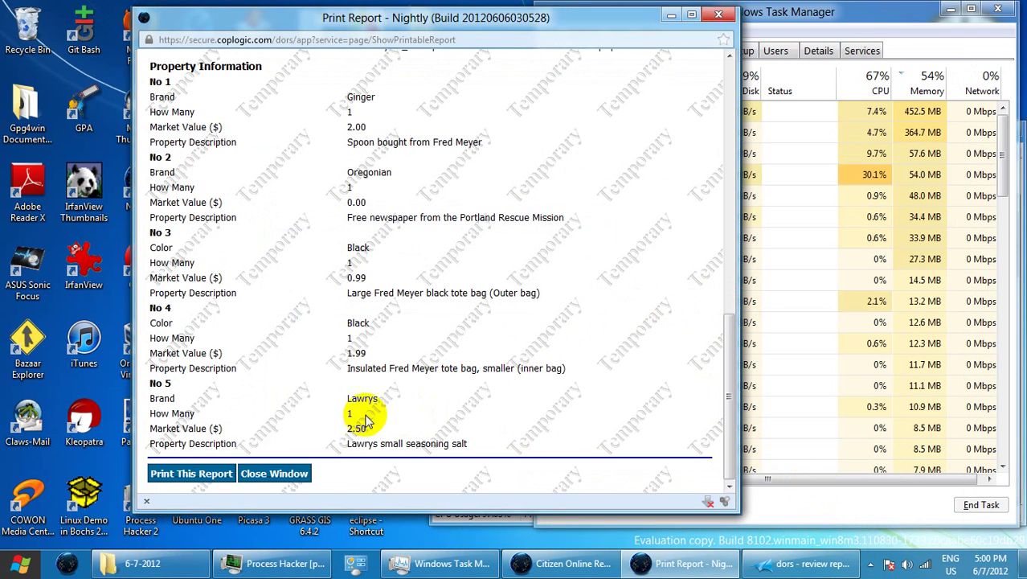
Close the printable report window and select a chrome.exe entry in Task Manager
left_click(302, 476)
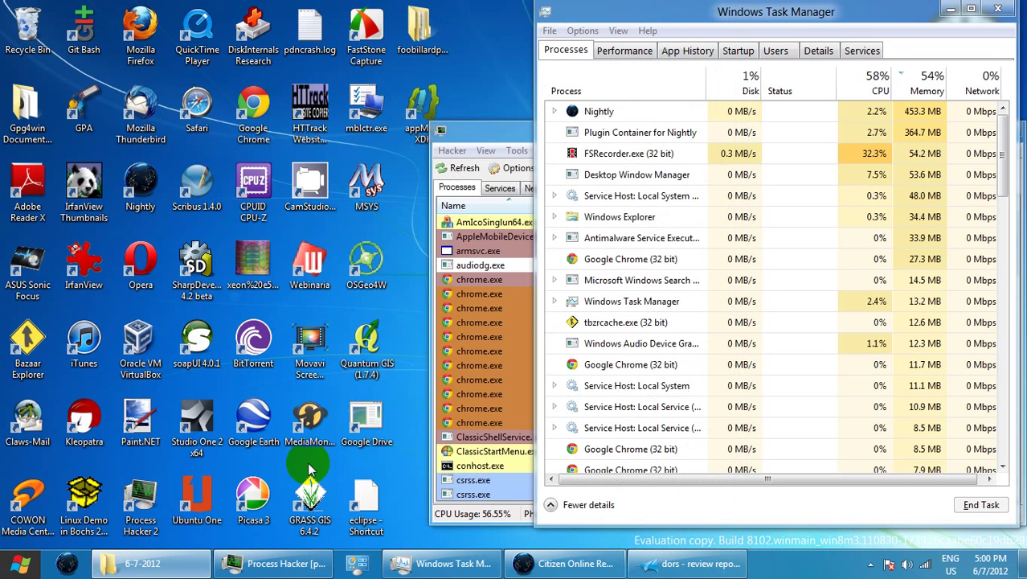
left_click(498, 368)
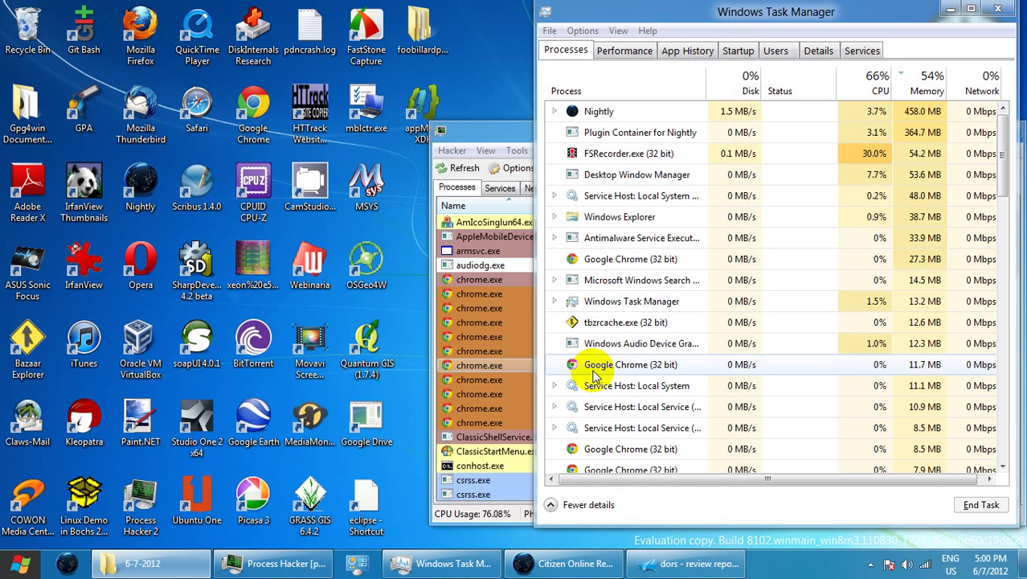